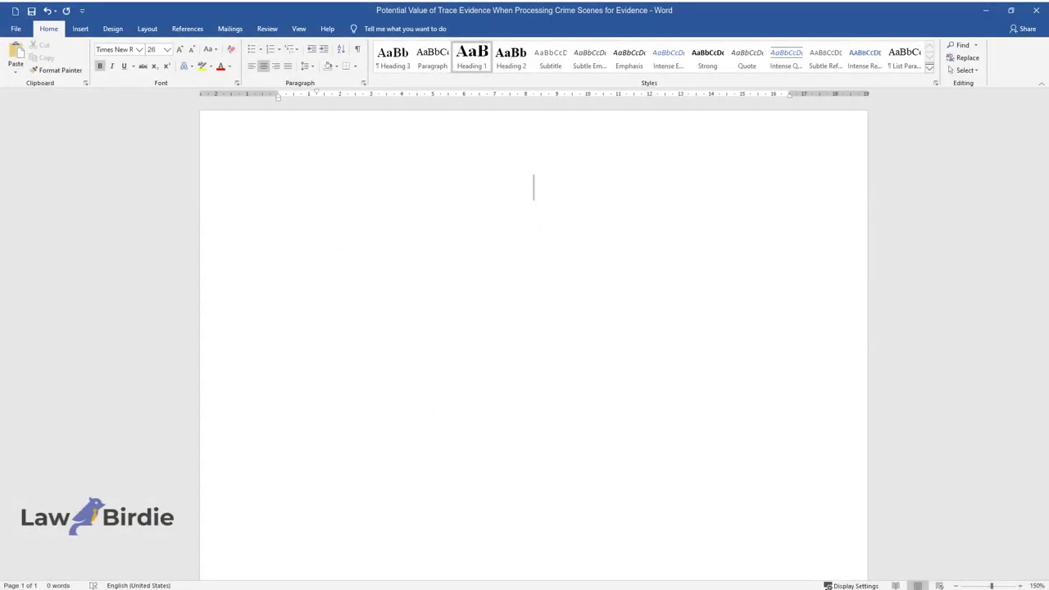
Type the title 'Potential Value of Trace Evidence When Processing Crime Scenes for Evidence', an 'Introduction' heading, and the introduction paragraph.
text(Potential Valu)
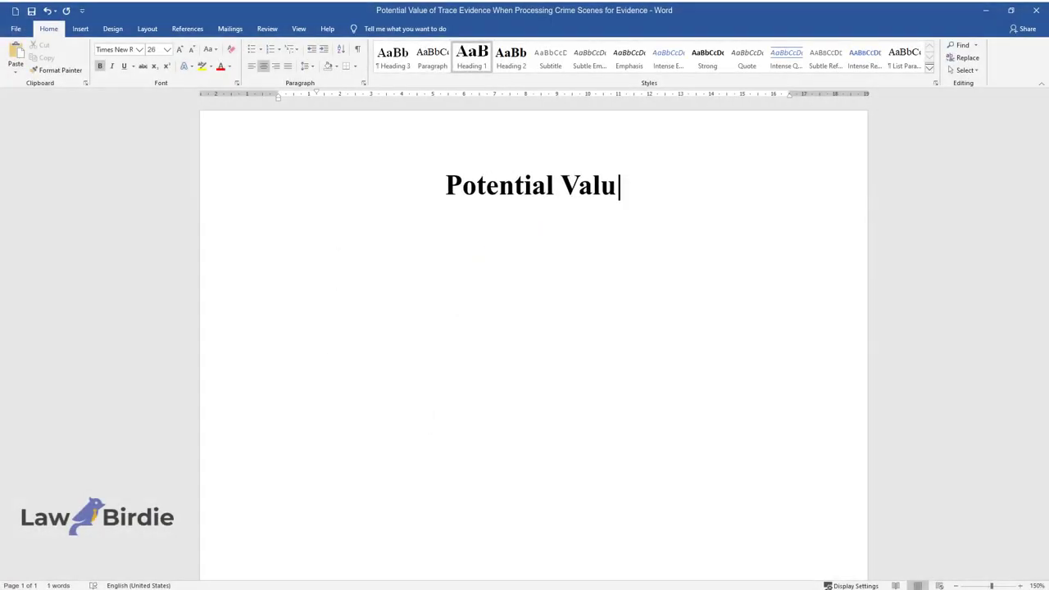
text(e of Trace Evidence When Proce)
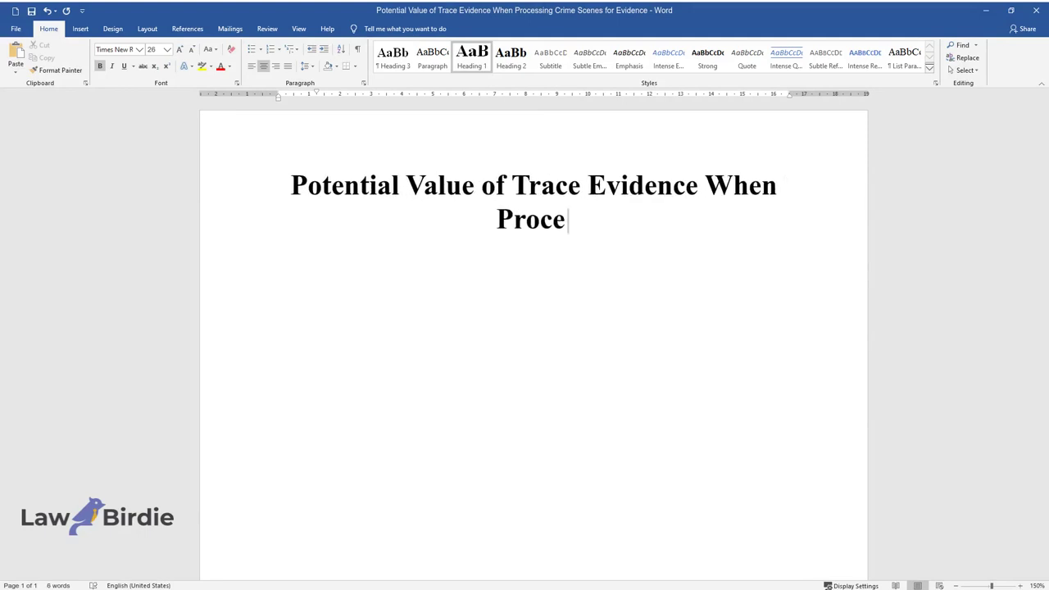
text(ssing Crime Scenes for Evidence)
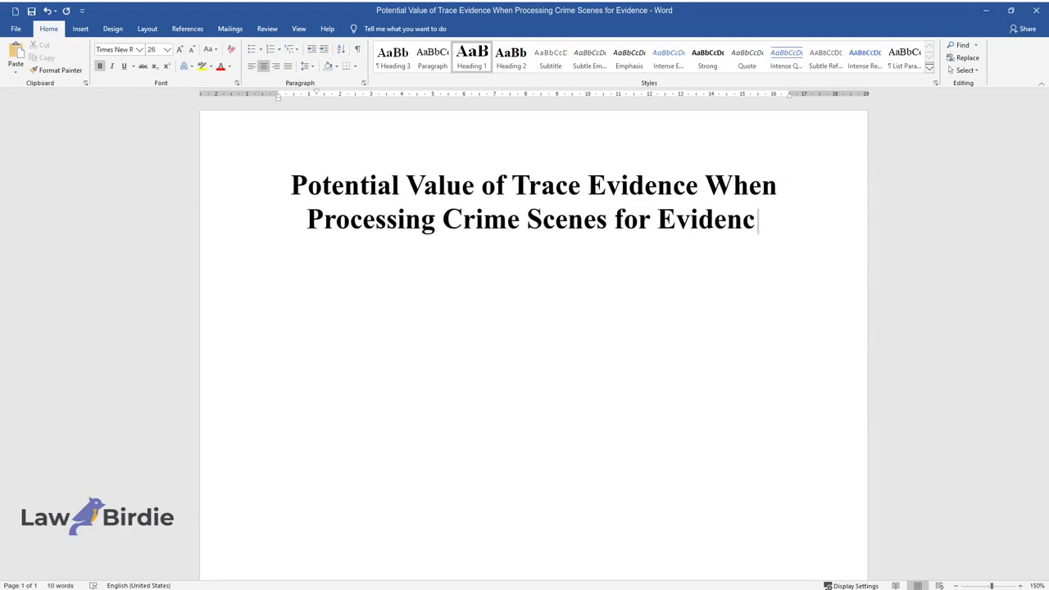
key(Return)
text(Introduction)
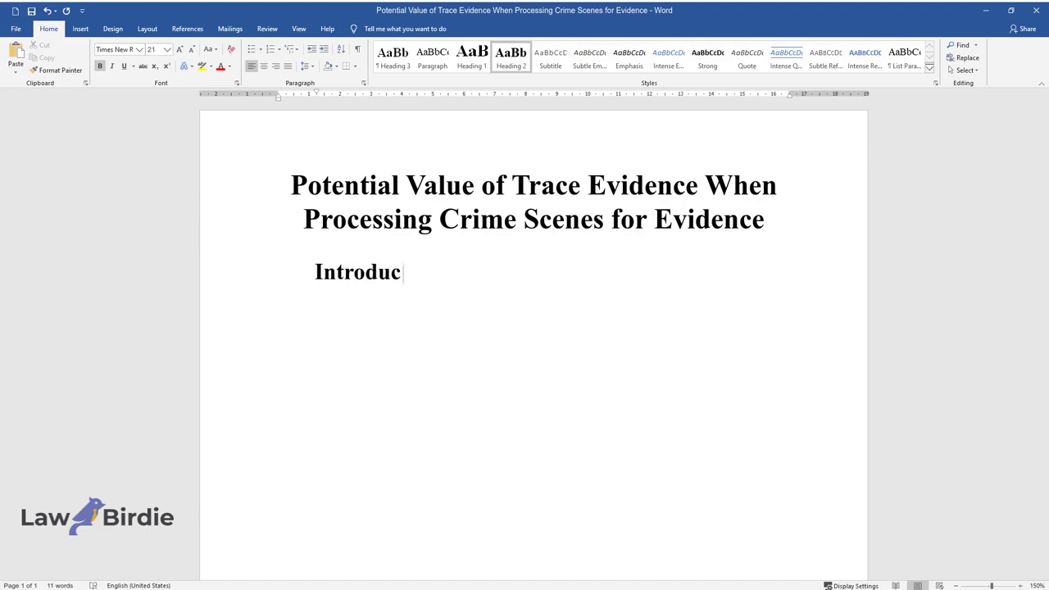
key(Return)
text(Crime i)
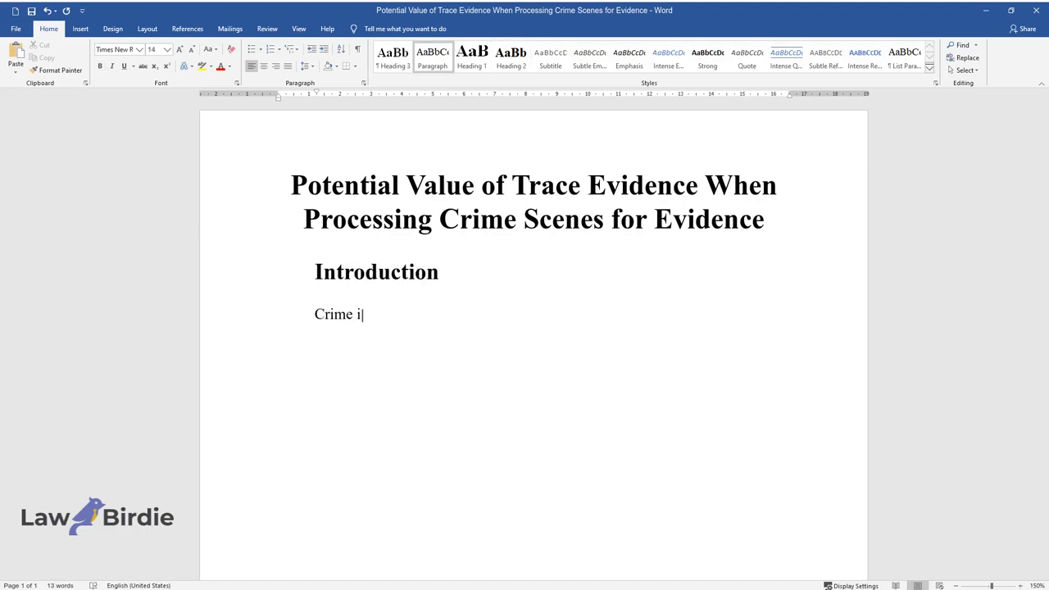
text(nvestigators depend on different s)
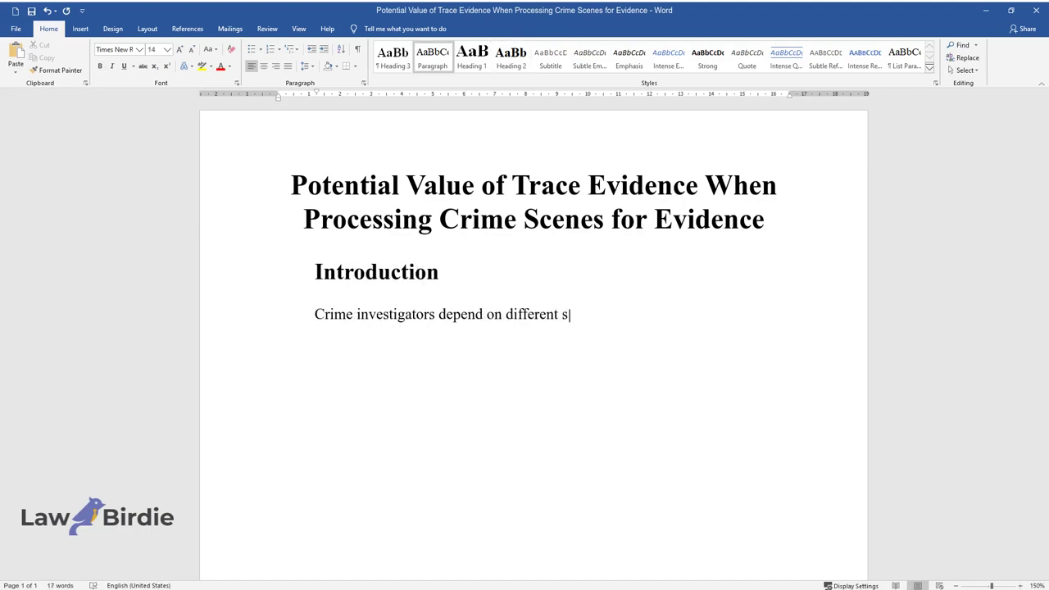
text(ources of evidence to identify the )
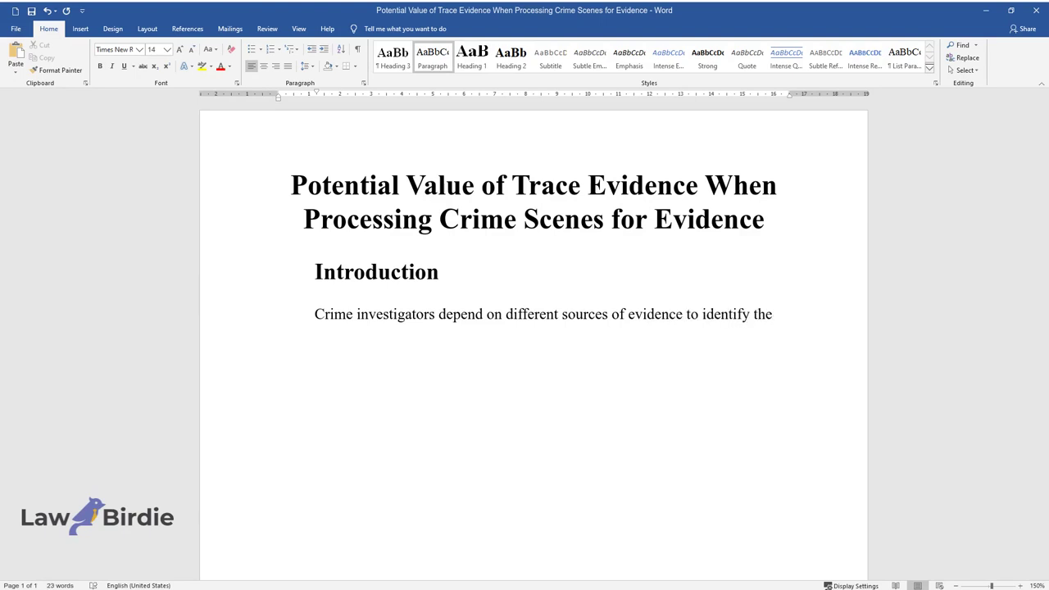
text(suspect or unravel how an incident)
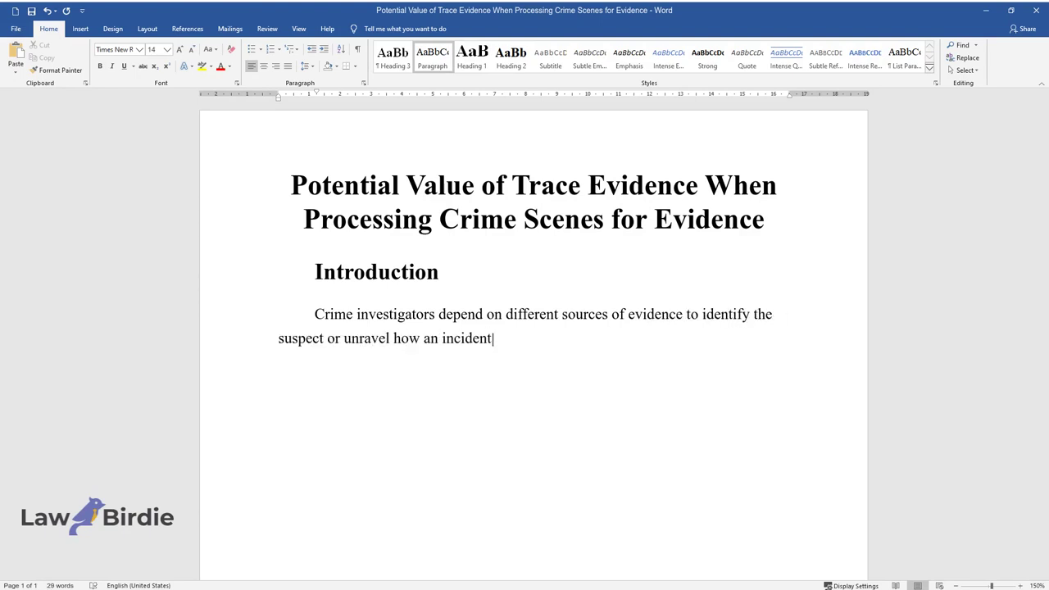
text( occurred. One of the significant s)
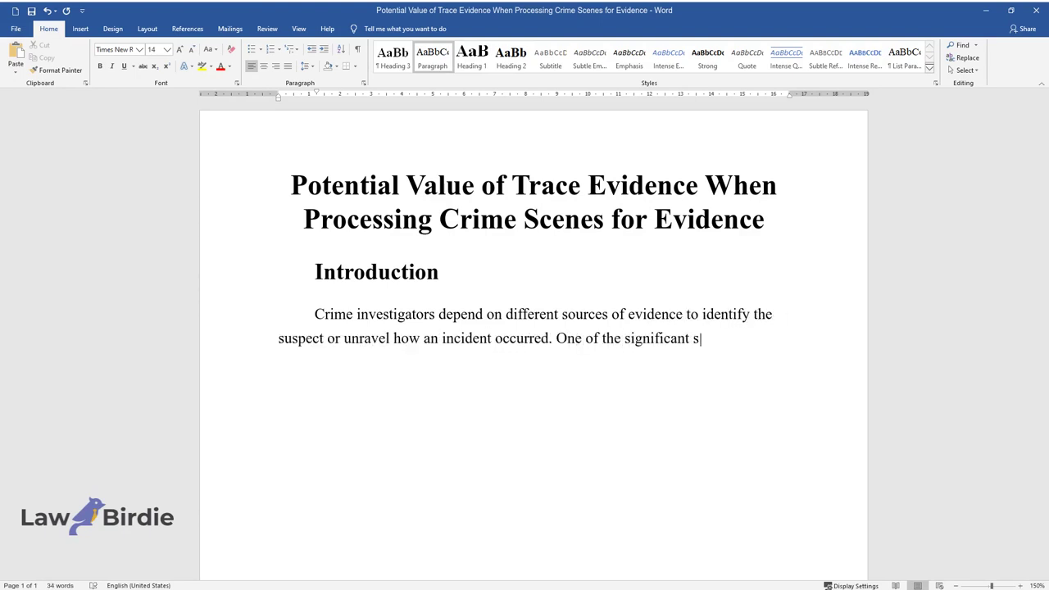
text(ources of evidence is paint, especially in hit-and-run cases since it can help to link the victim and the suspected automobile. P)
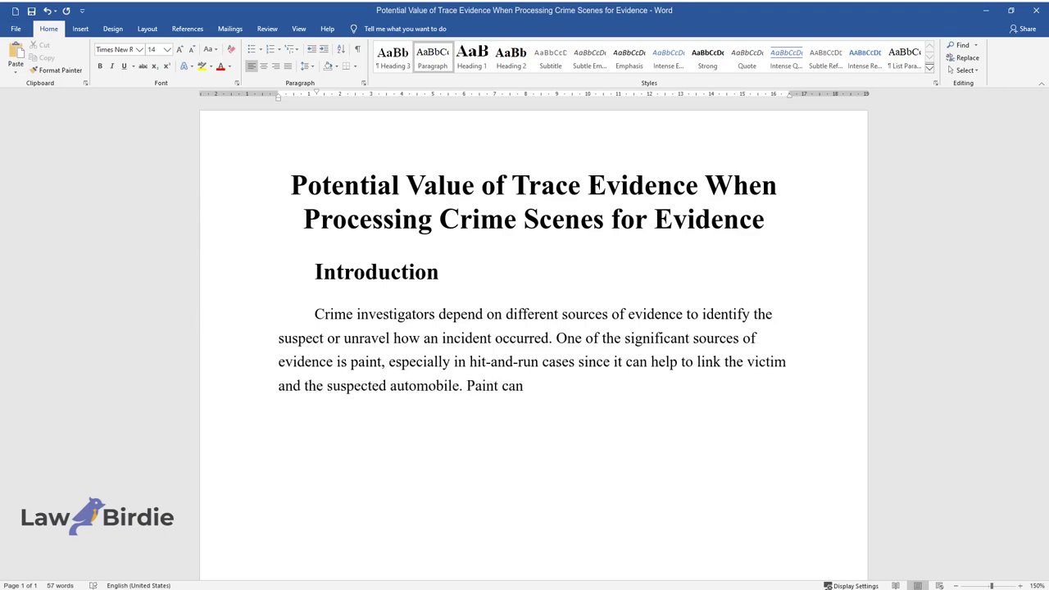
text(aint can provide treasured evidence in nume)
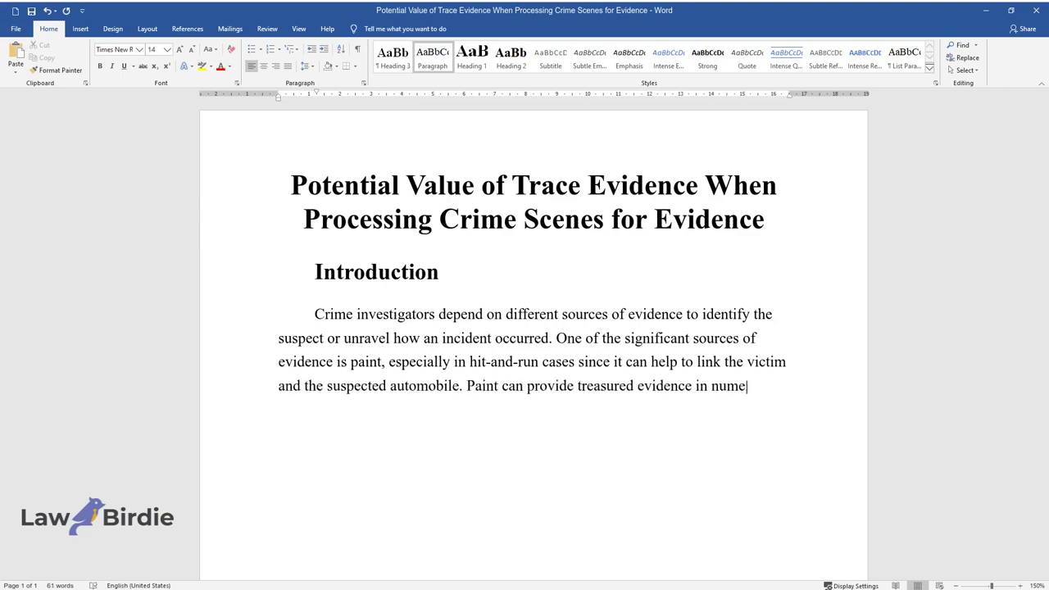
text(rous other crimes, such as homicid)
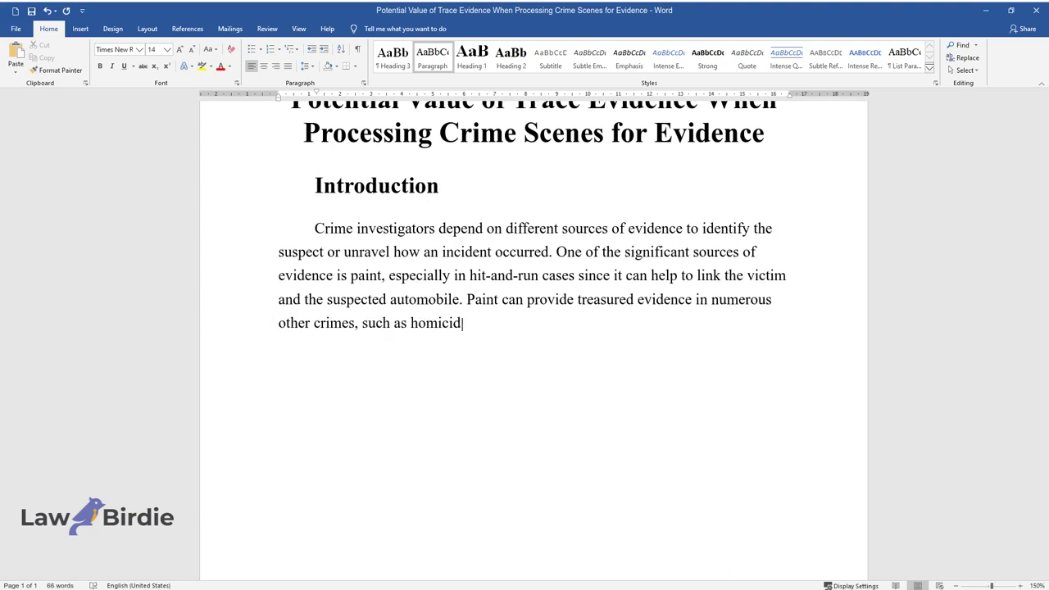
text(e and robbery. Additionally, soil c)
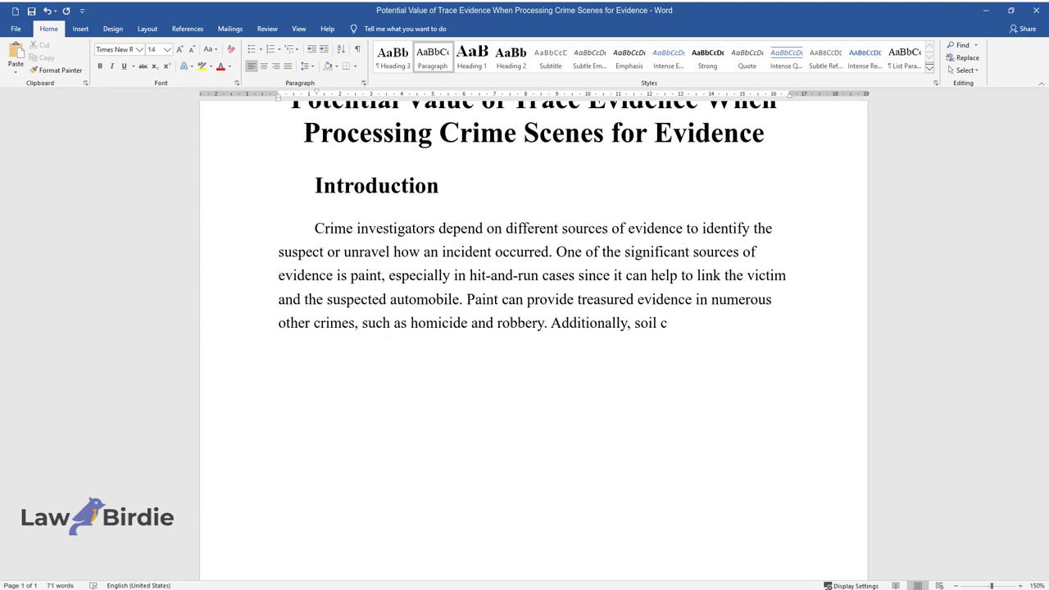
text(ontains uncommon )
text(features such as )
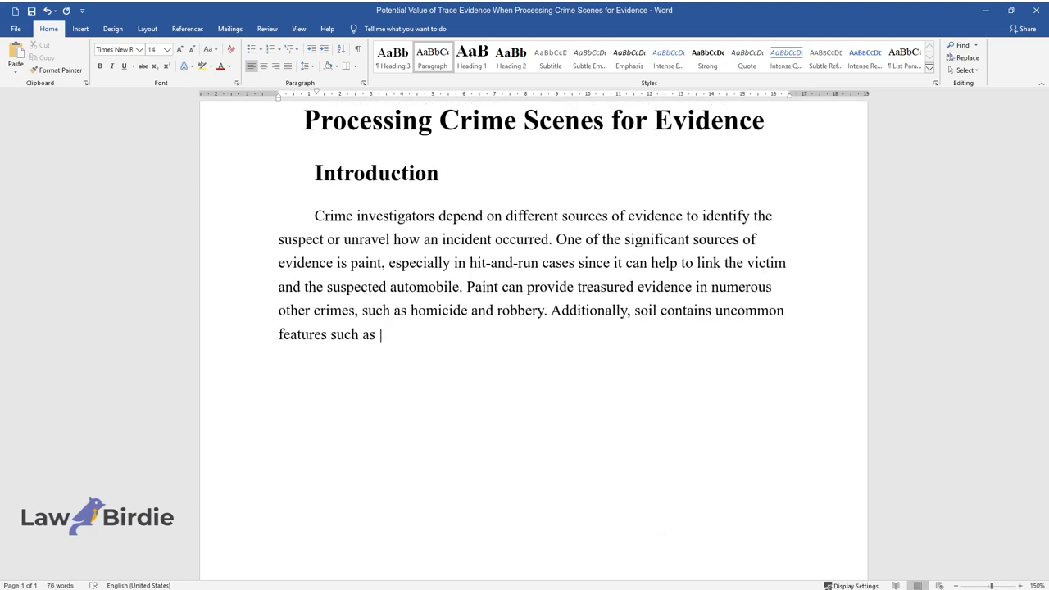
text(fragments, fossils, or debris that )
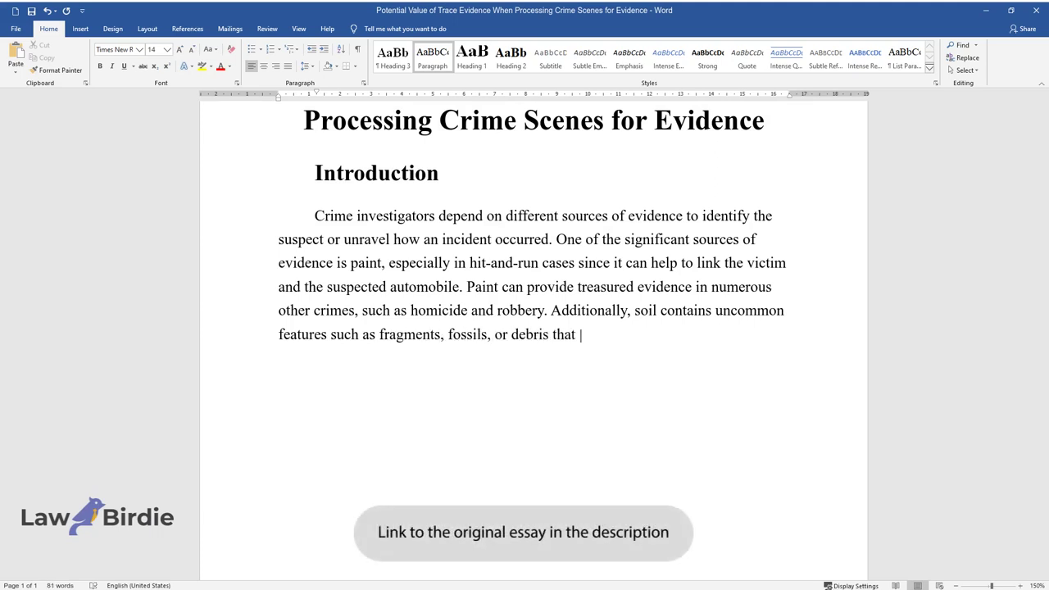
text(can be adequately varied and inimi)
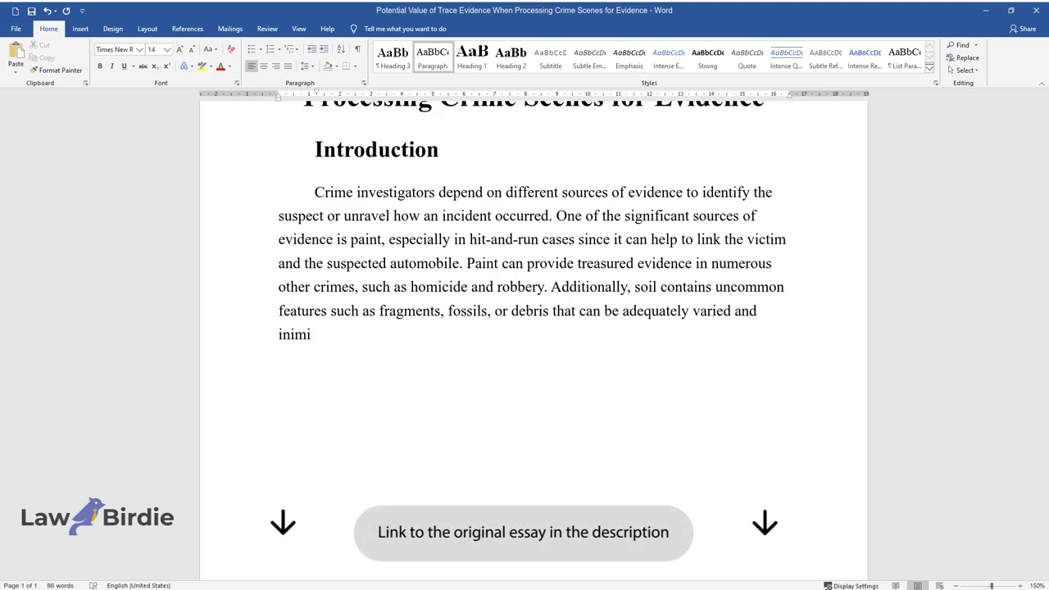
text(table, making it valuable in custom)
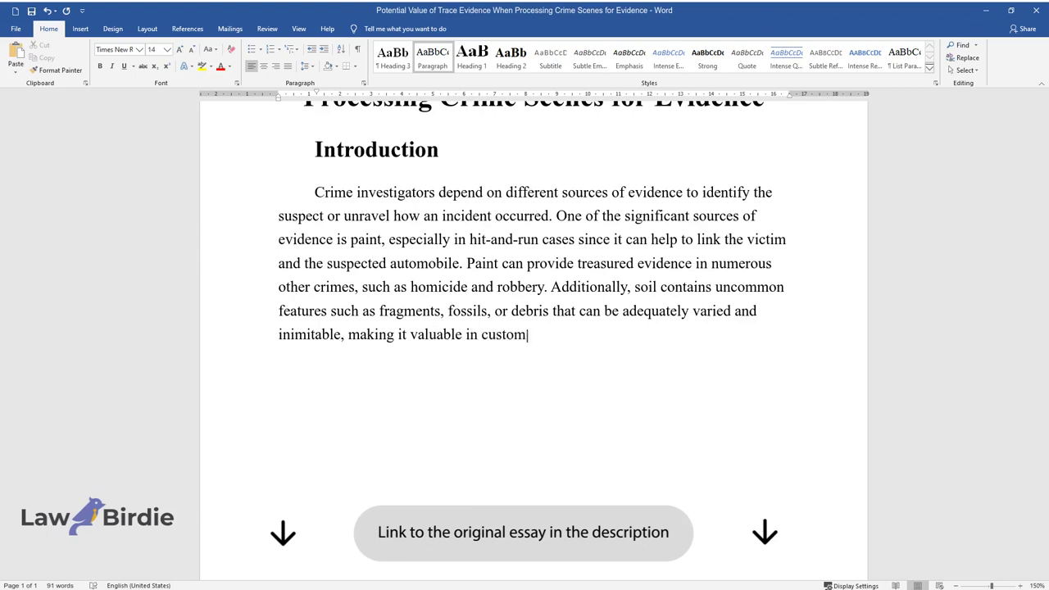
text(izing a sample and being an excell)
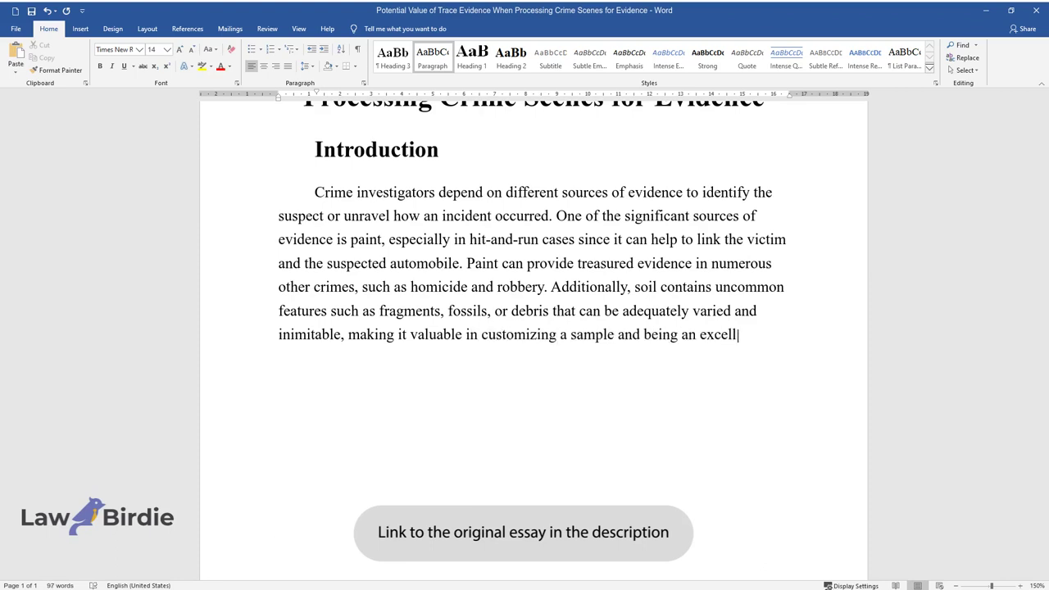
text(ent source of forensic evidence. Th)
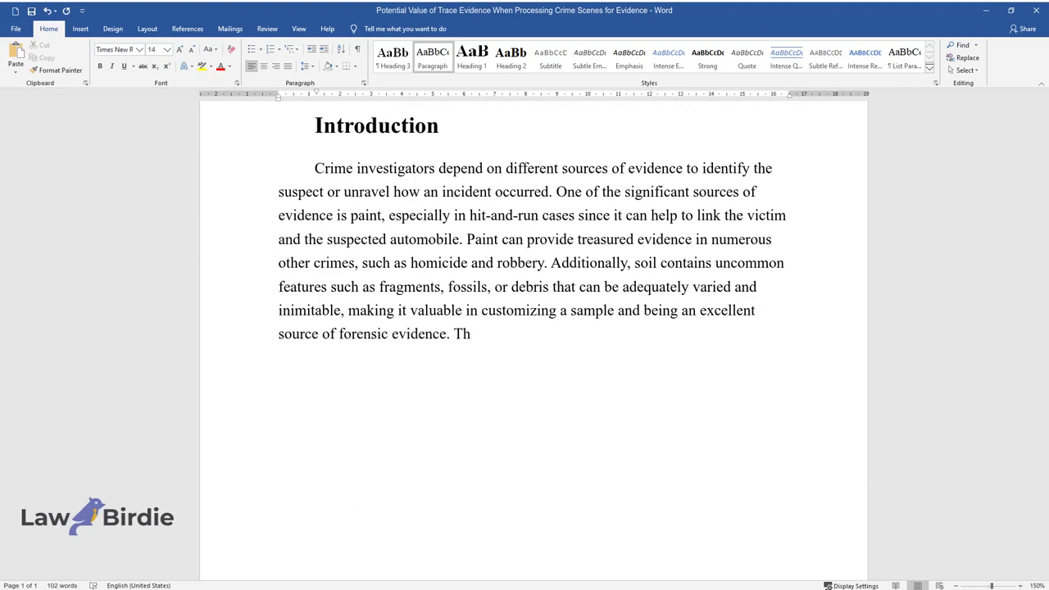
text(e following sections of the paper )
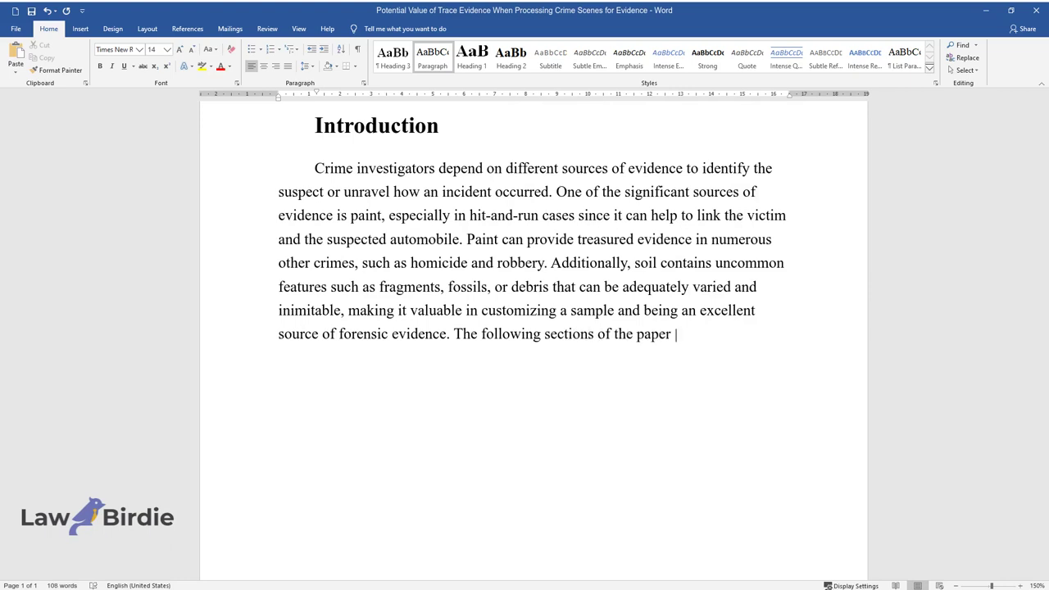
text(address ways of collecting and pres)
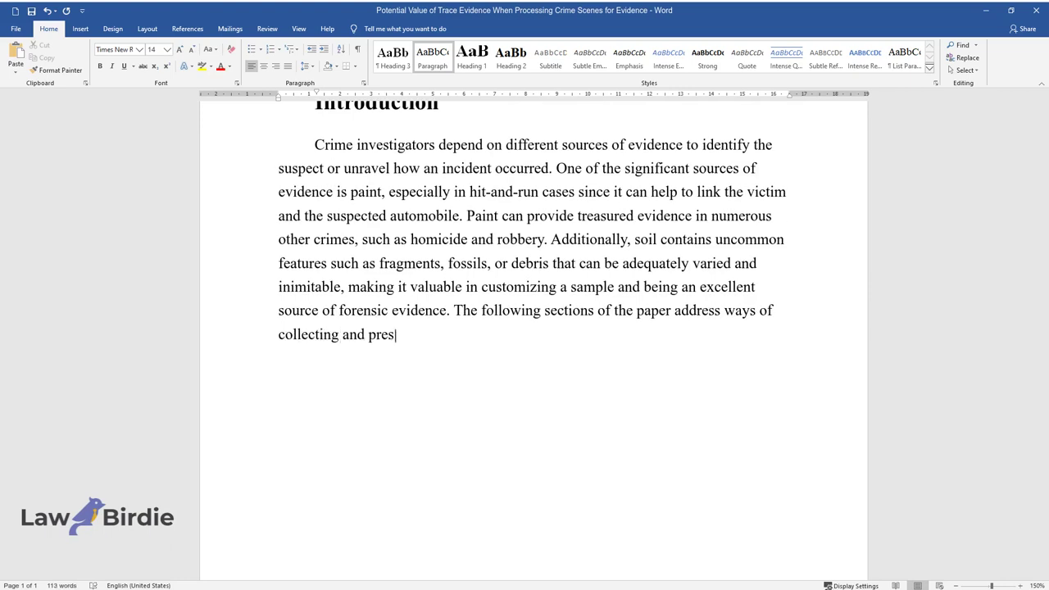
text(erving paint and soil evidence and)
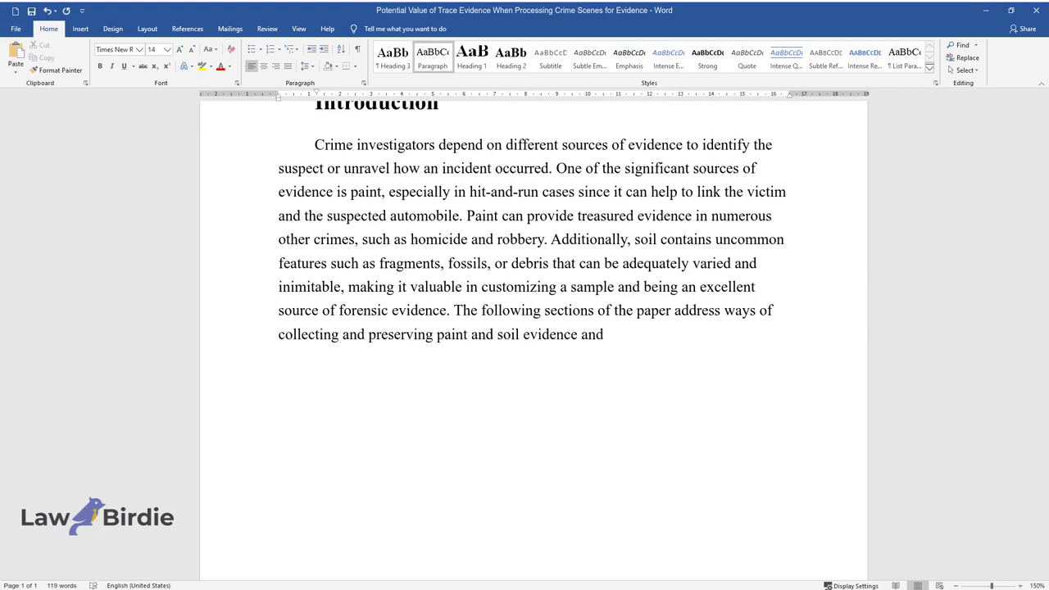
text( their handling for proper forensic)
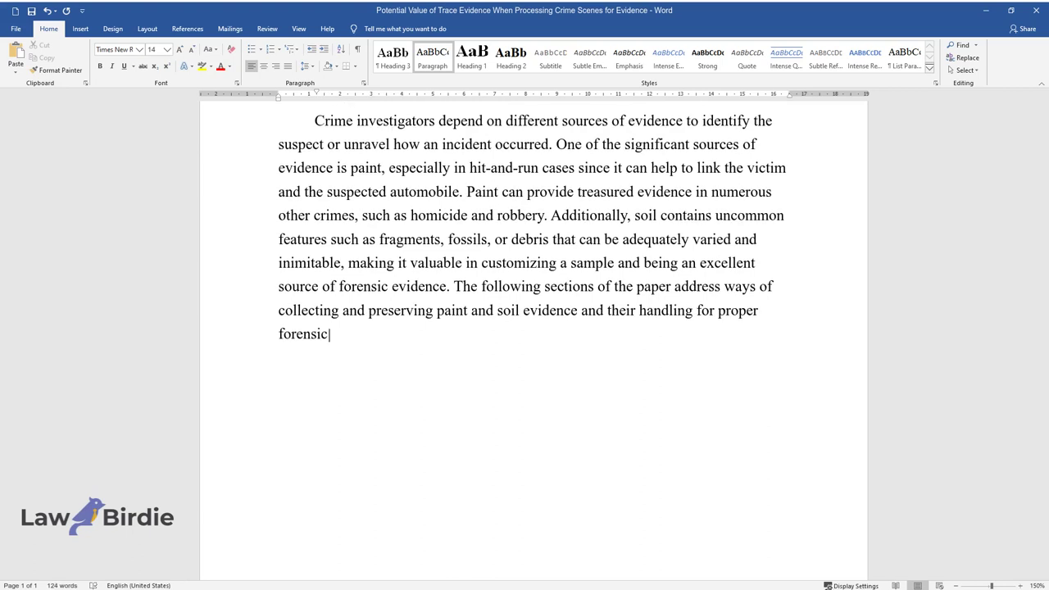
text( laboratory examination.)
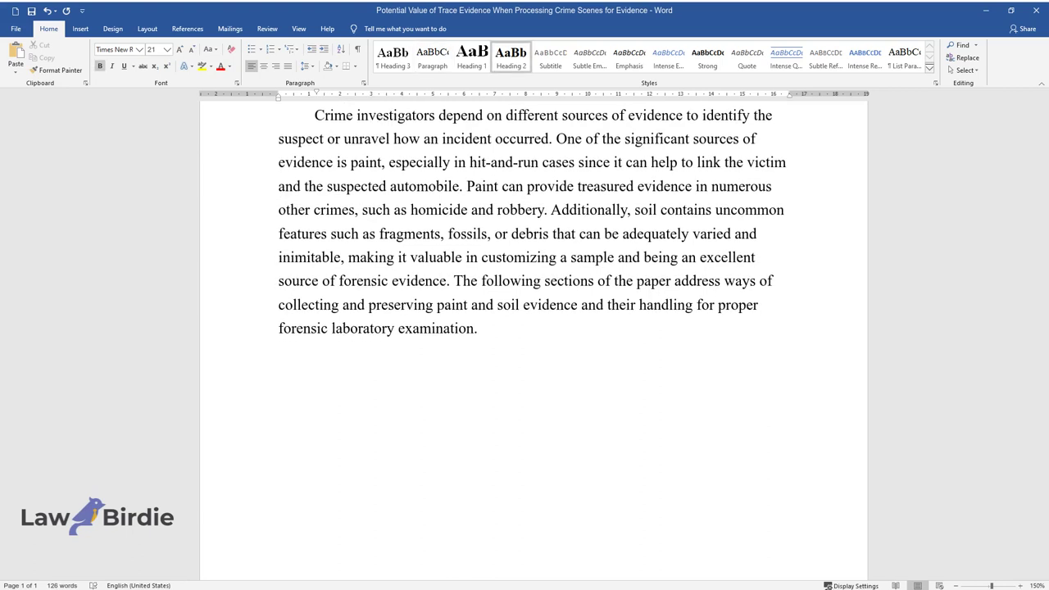
Add the heading 'Proper Collection and Preservation of Paint Evidence from an Automobile' and its first paragraph.
key(Return)
text(Proper Collection and Pre)
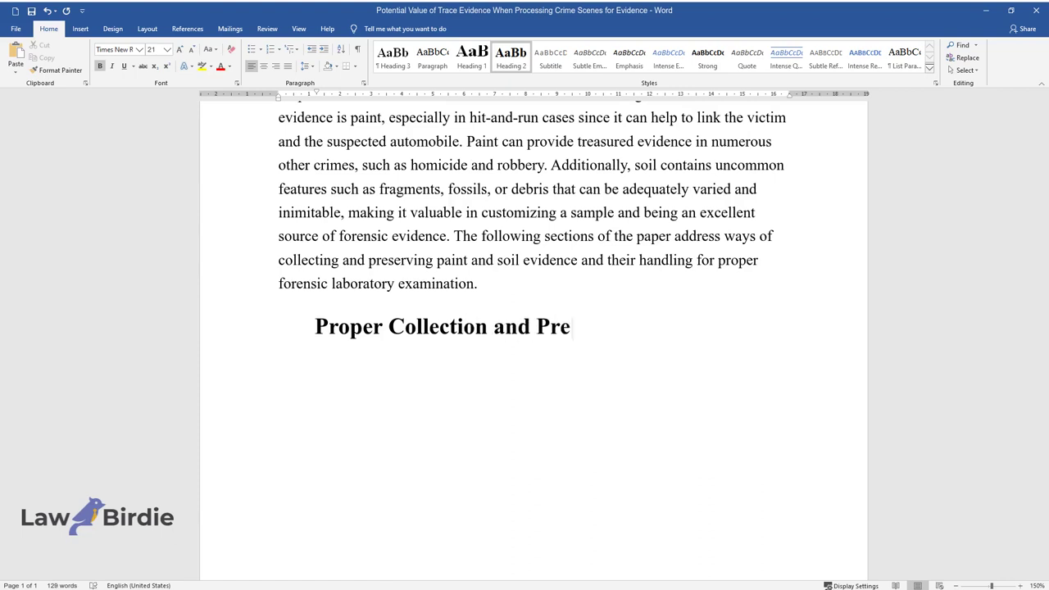
text(servation of Paint Evidence from )
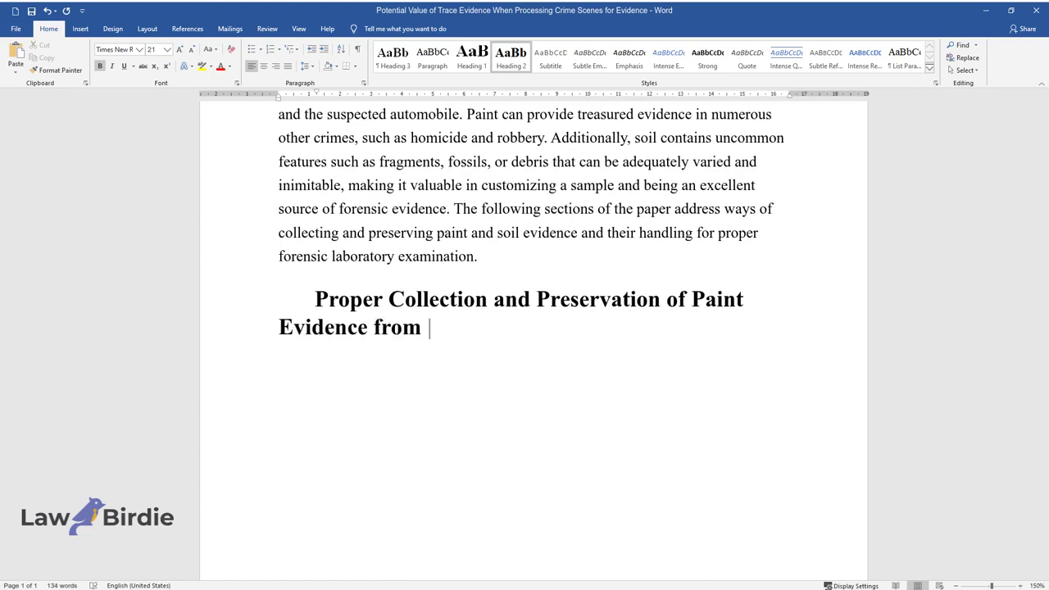
text(an Automobile)
key(Return)
text(Be)
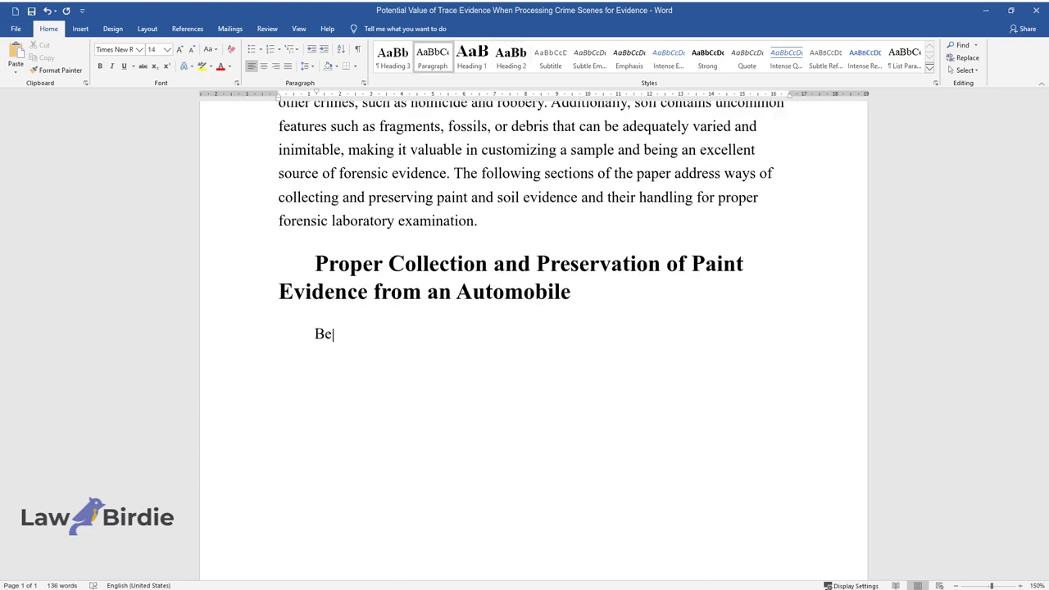
text(fore collecting and preserving pain)
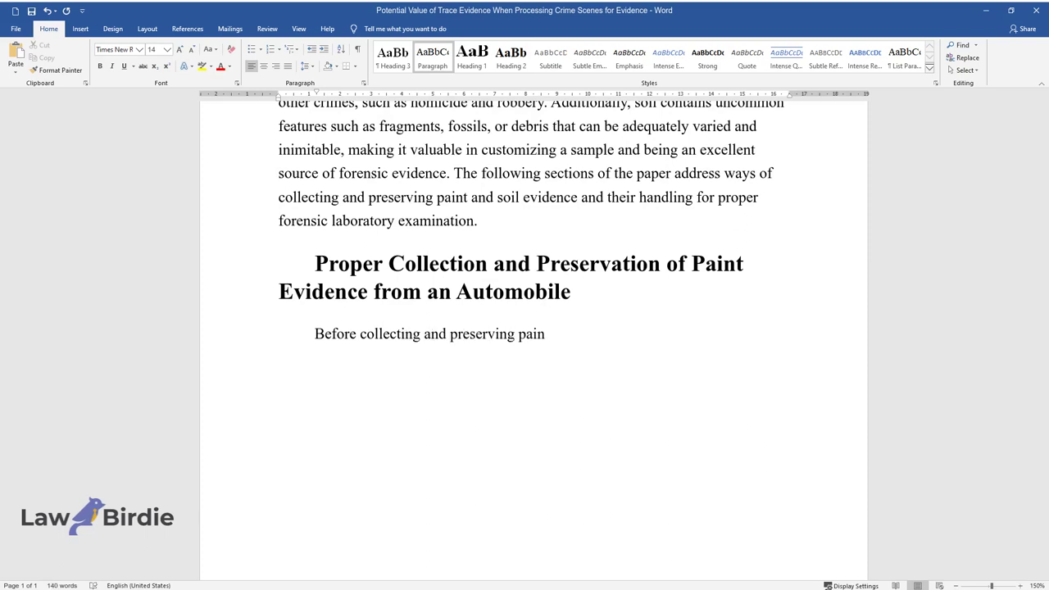
text(t evidence begins, the investigato)
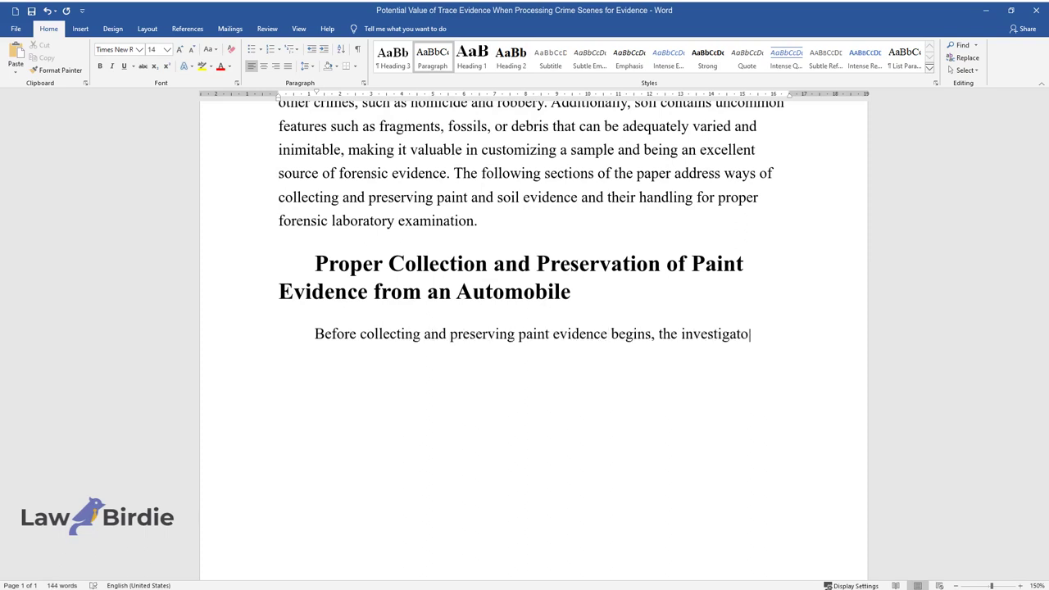
text(r must first secure the crime scene)
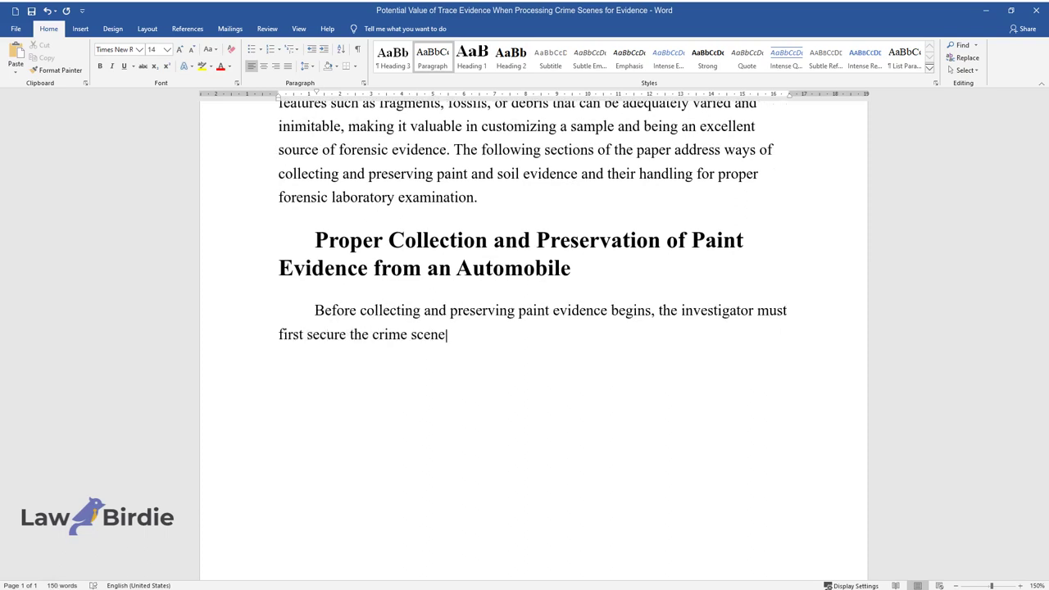
text(. The investigator should also tak)
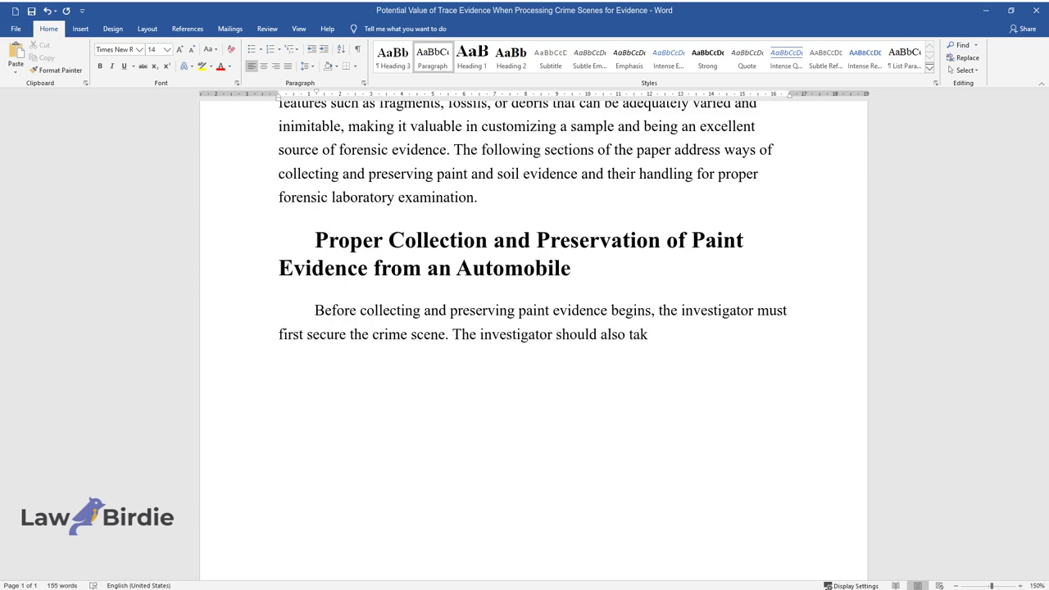
text(e pictures of the crime area withou)
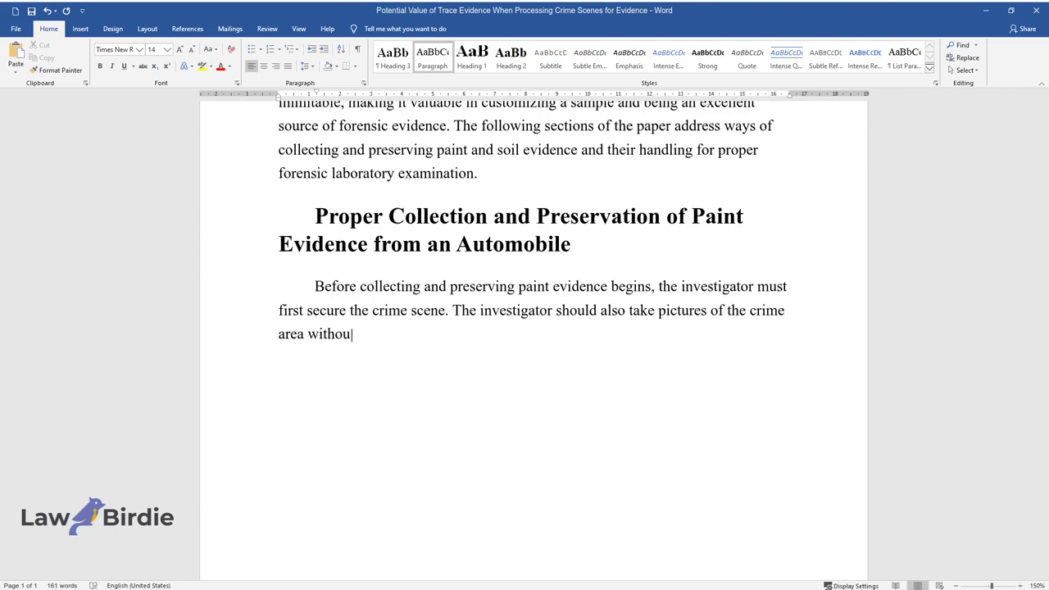
text(t unsettling the evidence. Afterwa)
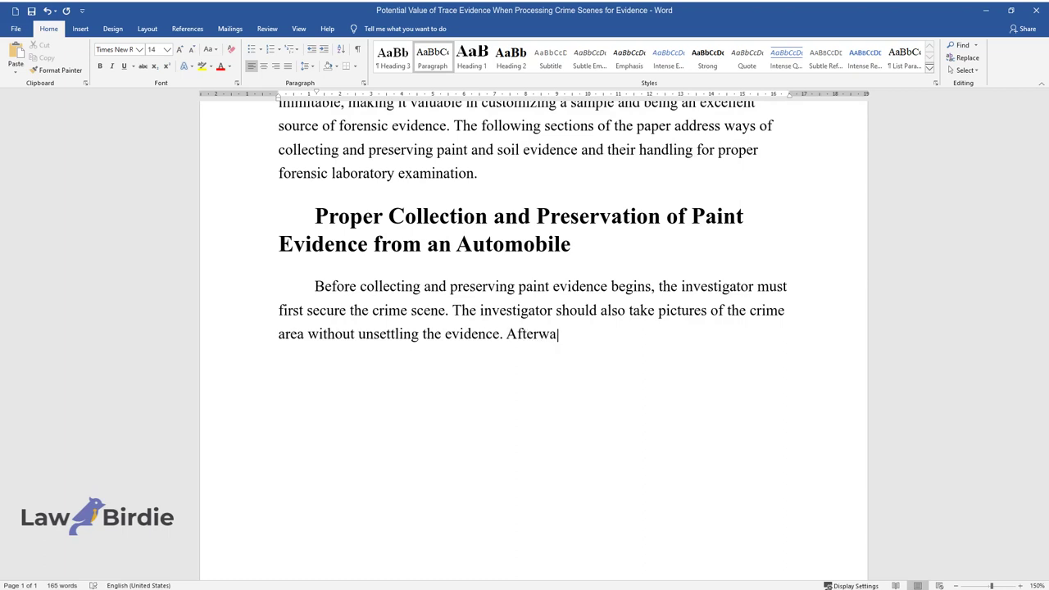
text(rd, the collection of the paint ev)
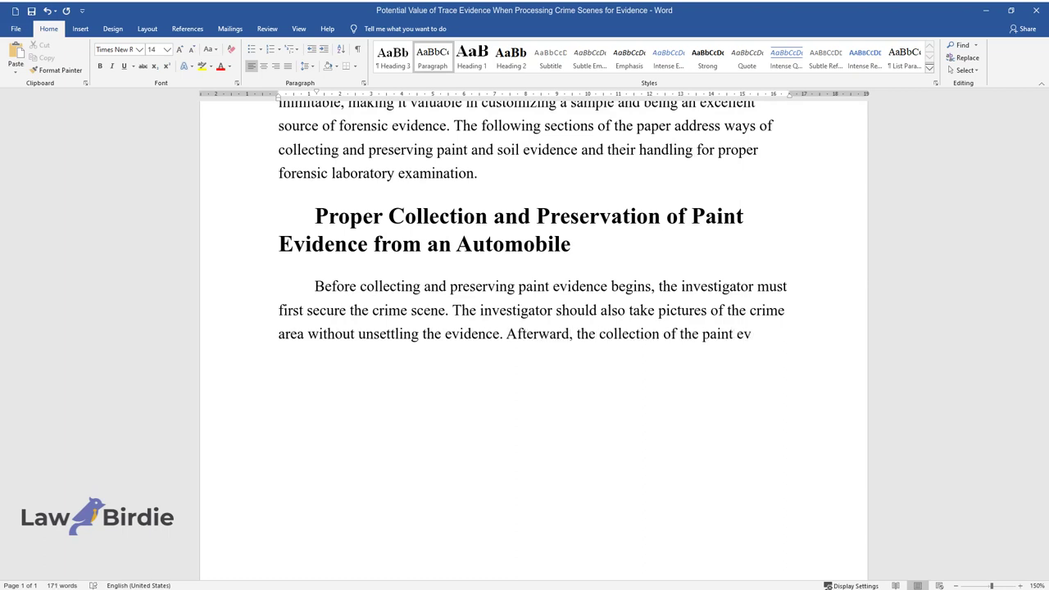
text(idence begins by cautiously scrapin)
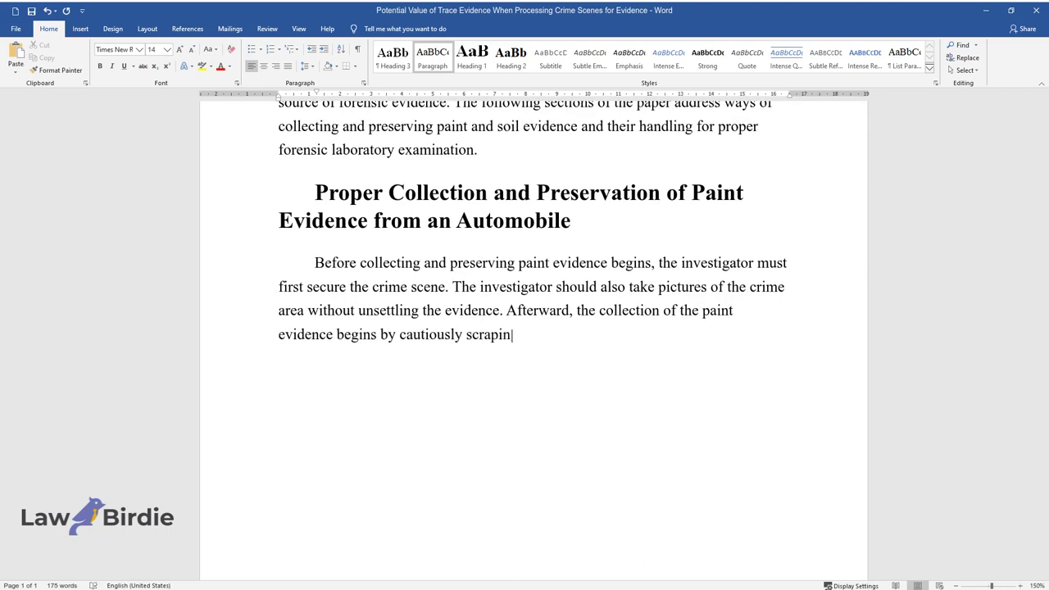
text(g or peeling the paint using tools)
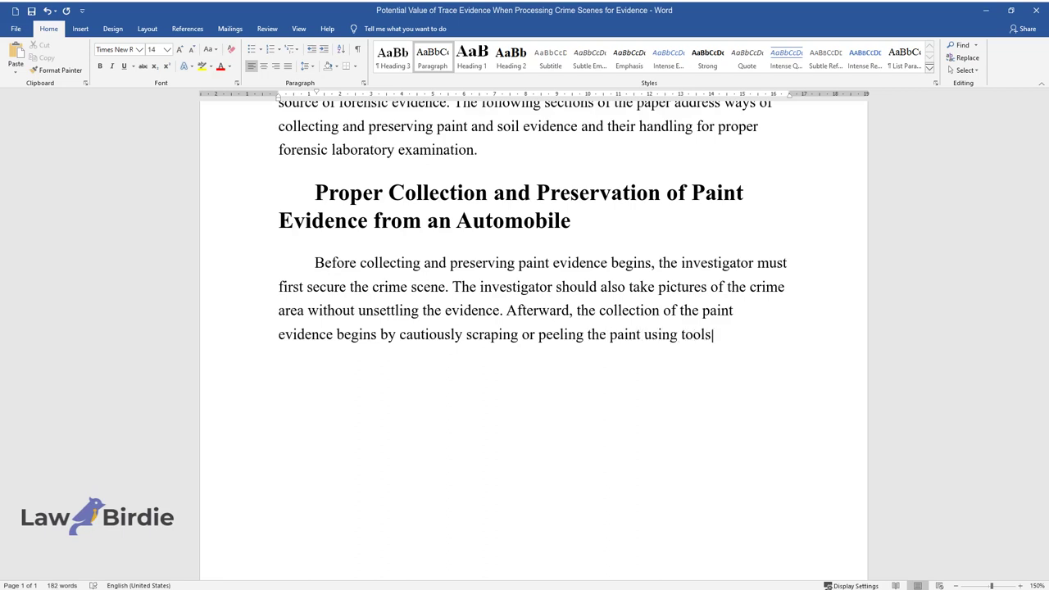
text( such as tweezers. The collected pa)
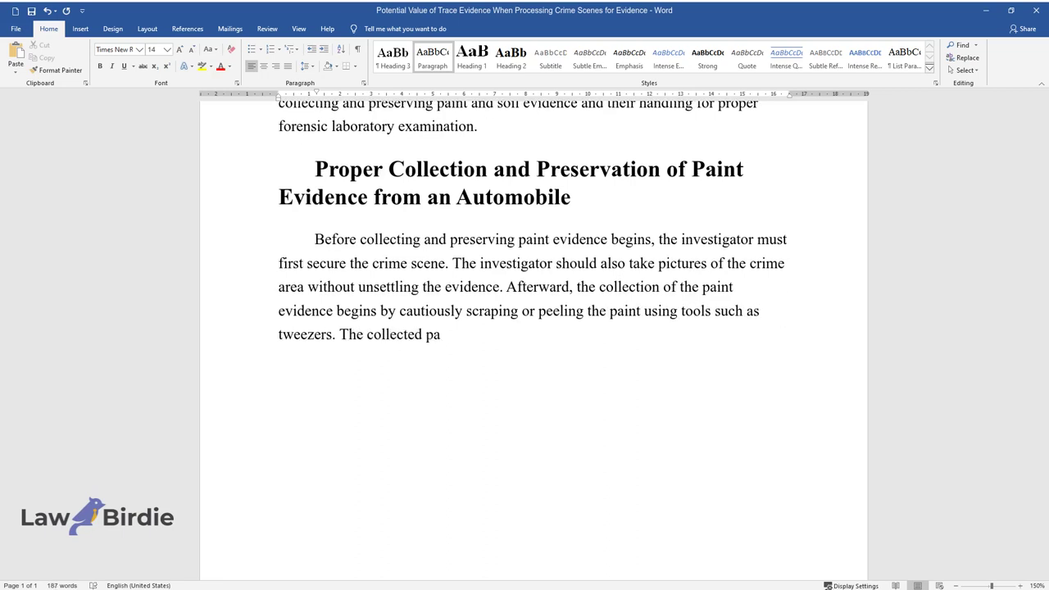
text(int evidence should be the same co)
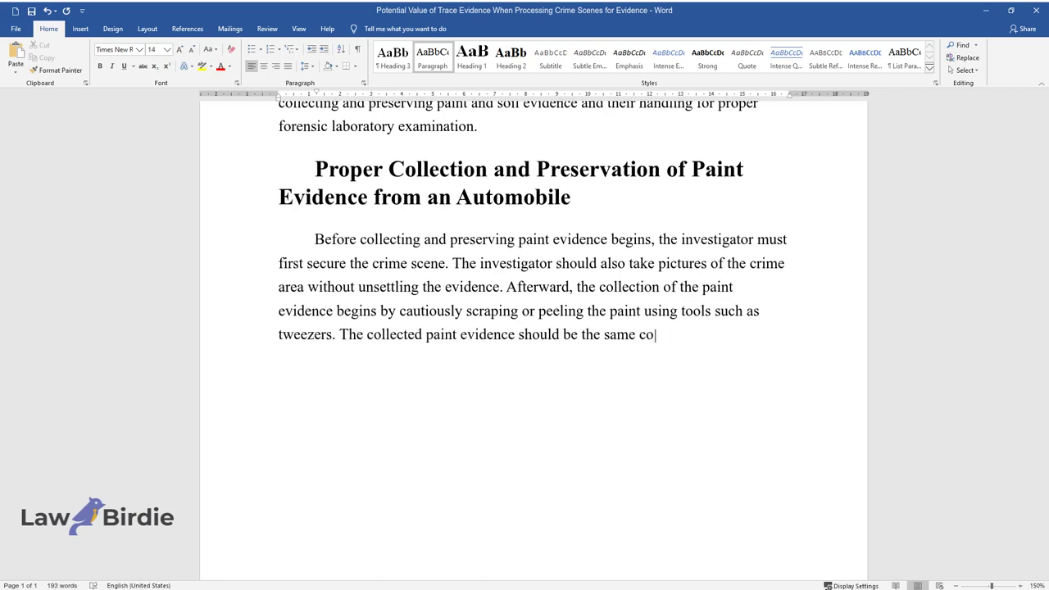
text(lor and type found on the suspicious vehicle)
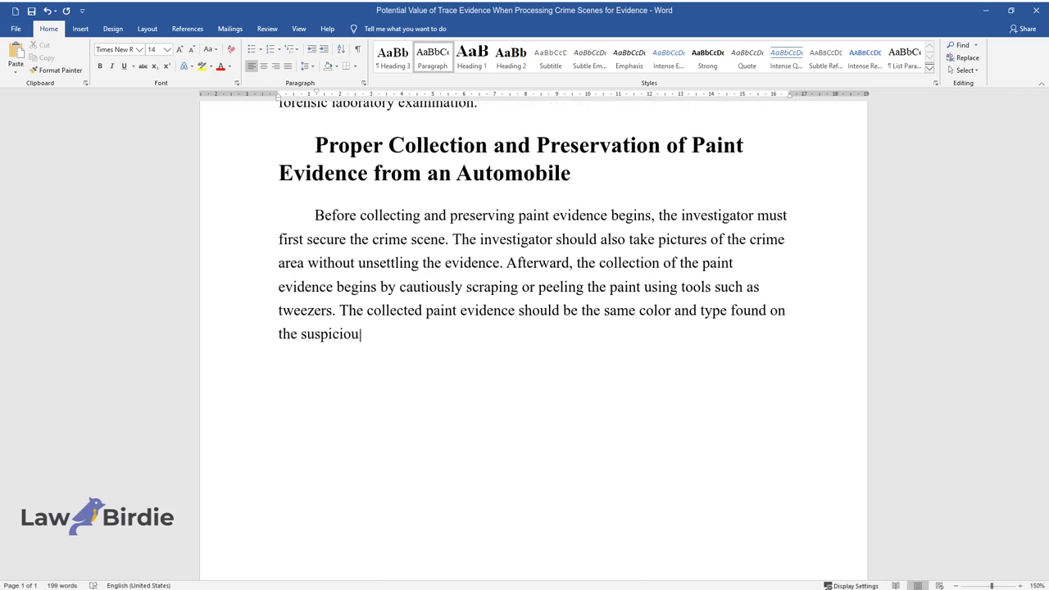
text(. Paint rubble should be)
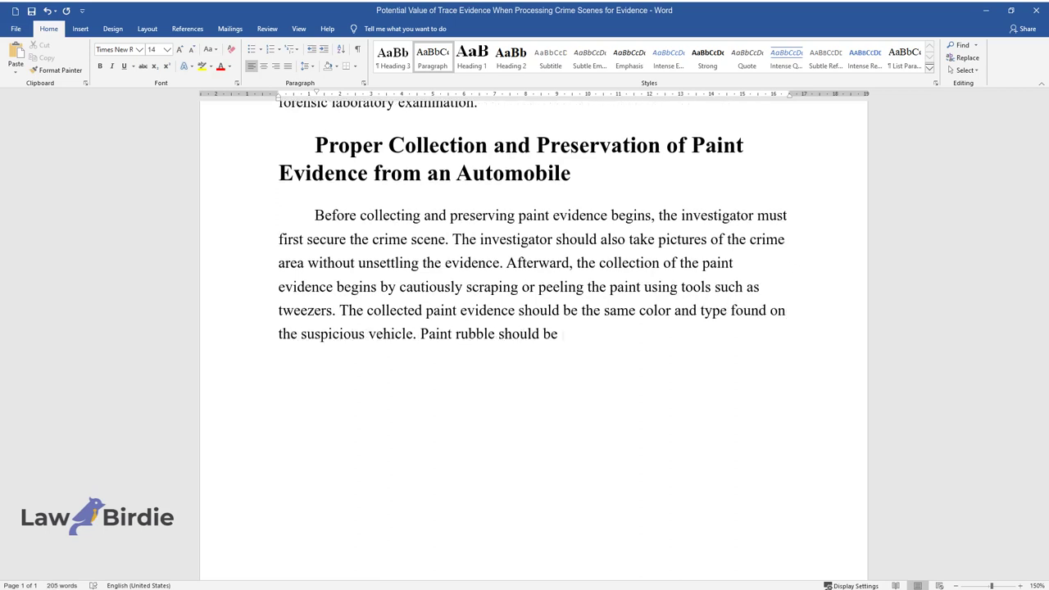
text( collected in a paper sachet and pla)
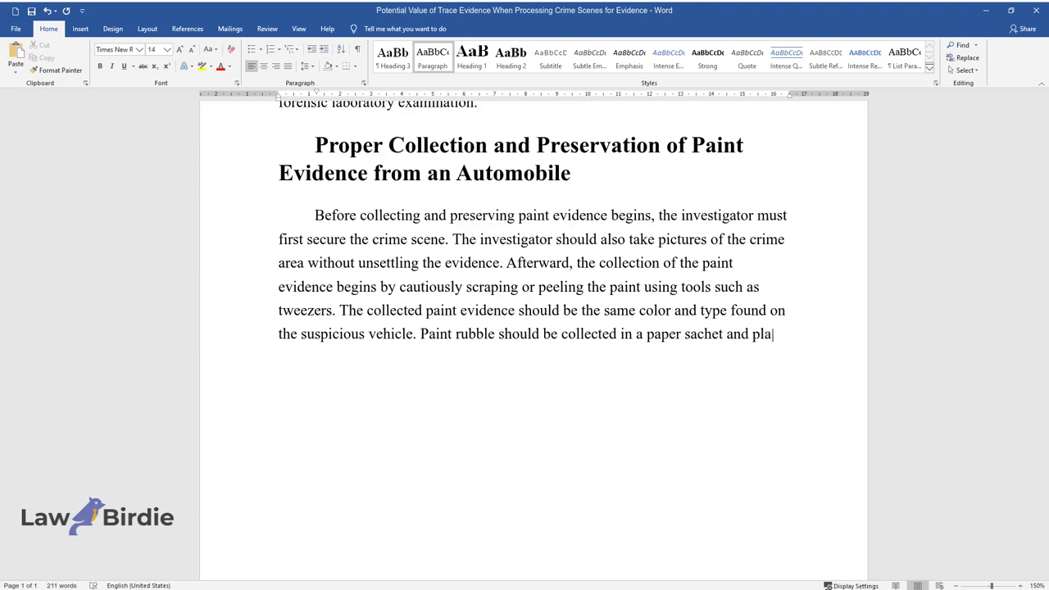
text(ced in an envelope.)
Type the hit-and-run paint paragraph about microscopic paint quantities and container labelling.
key(Return)
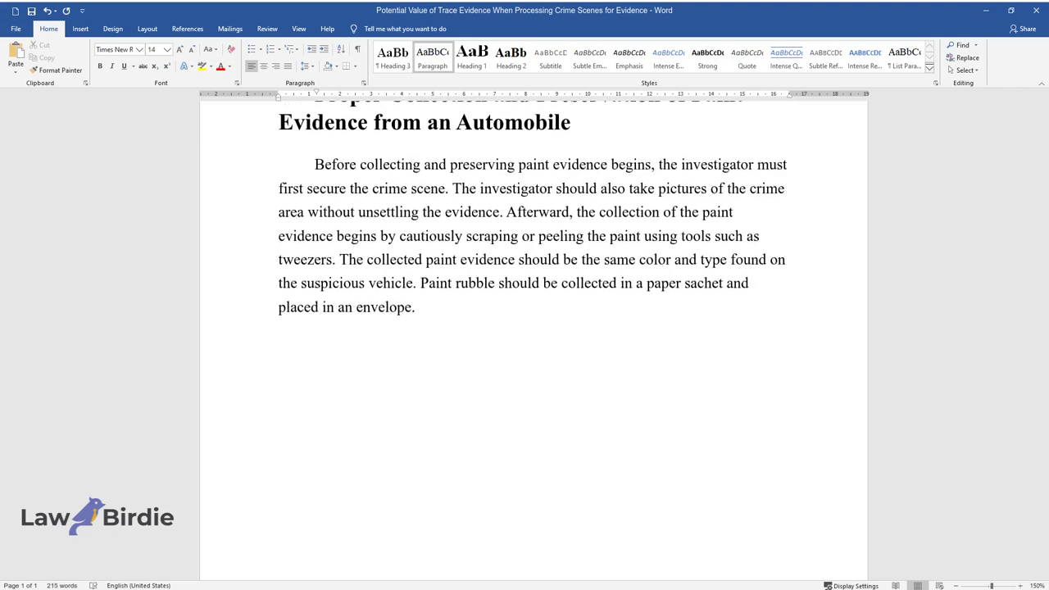
text(In most hit-and-run cases, pai)
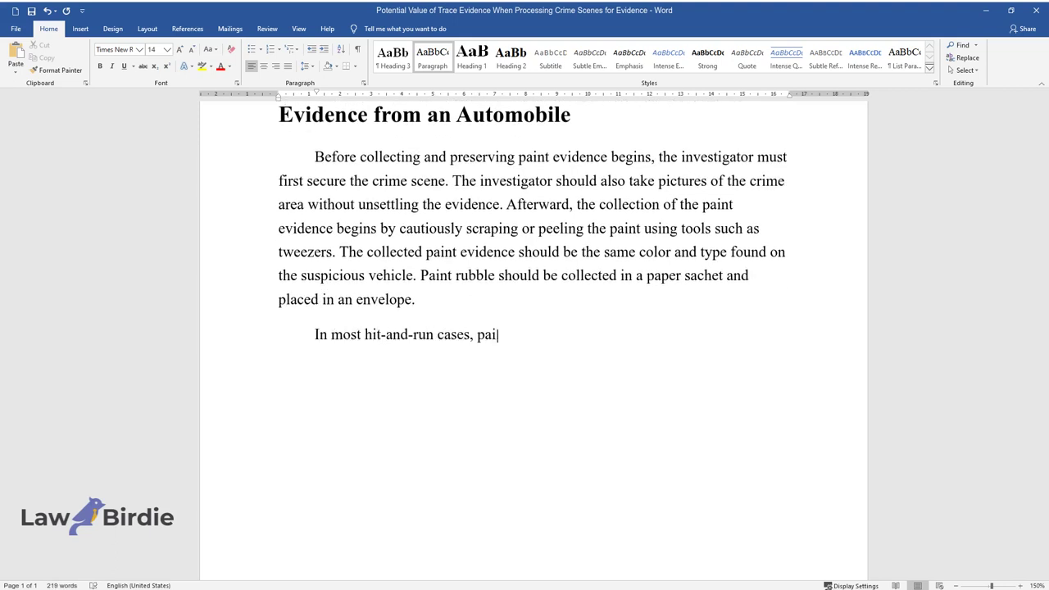
text(nt from the vehicle is mainly in m)
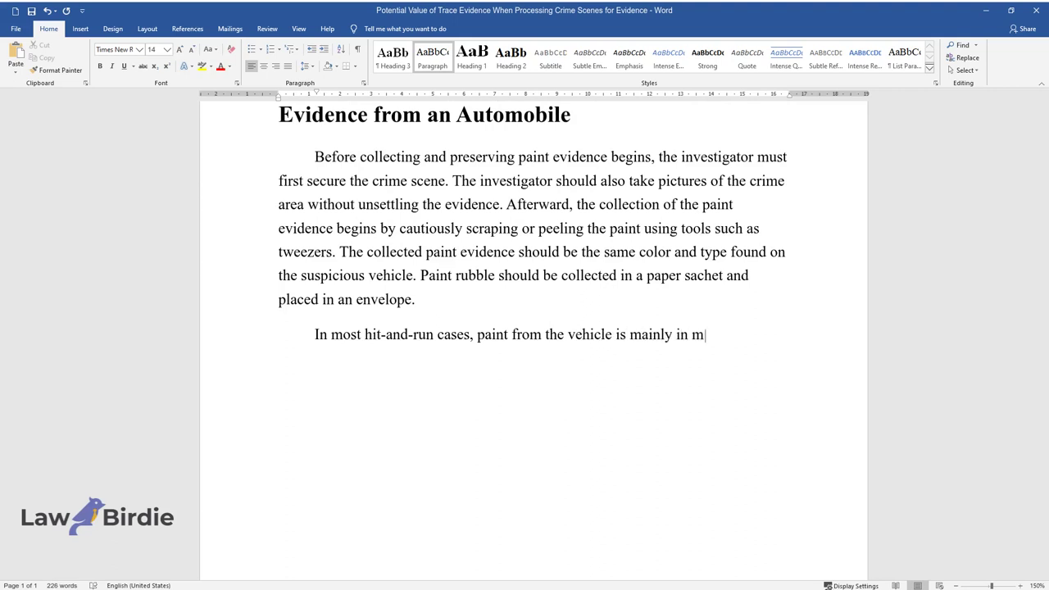
text(icroscopic quantities. The investig)
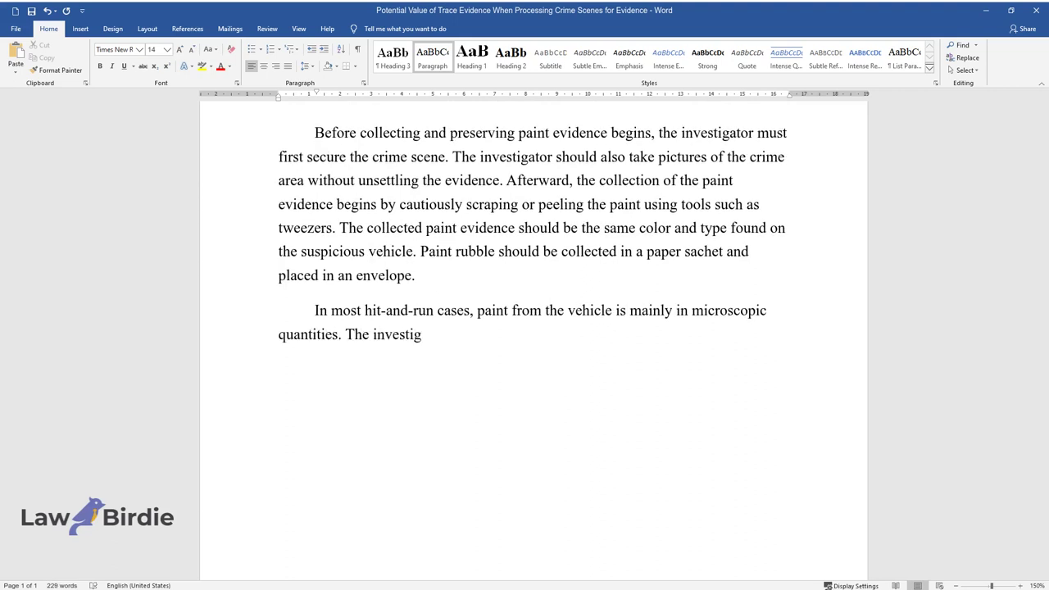
text(ator can collect the automobile if)
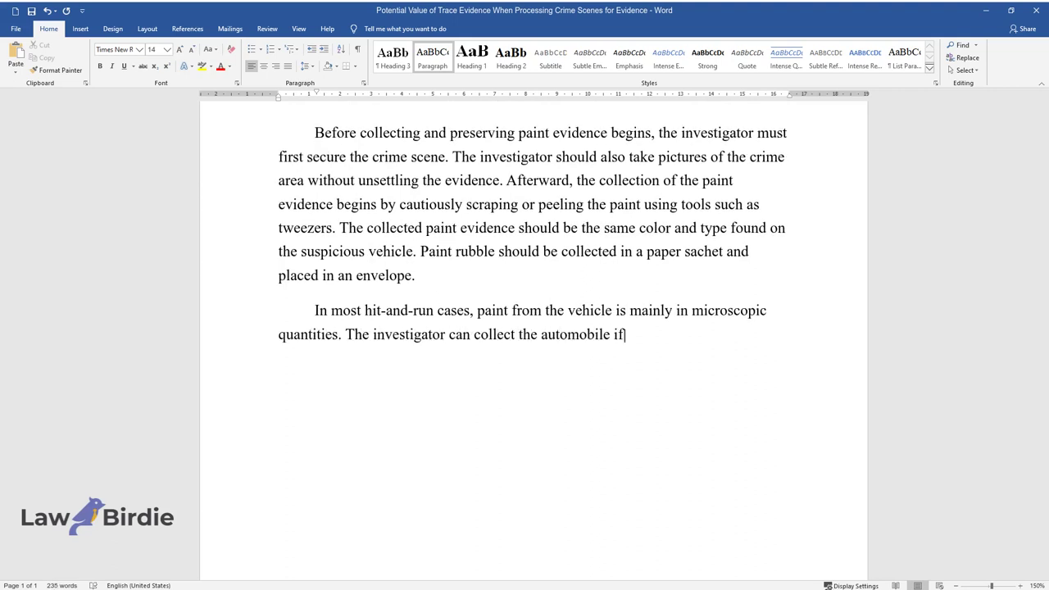
text( the sample is tiny or cannot be de)
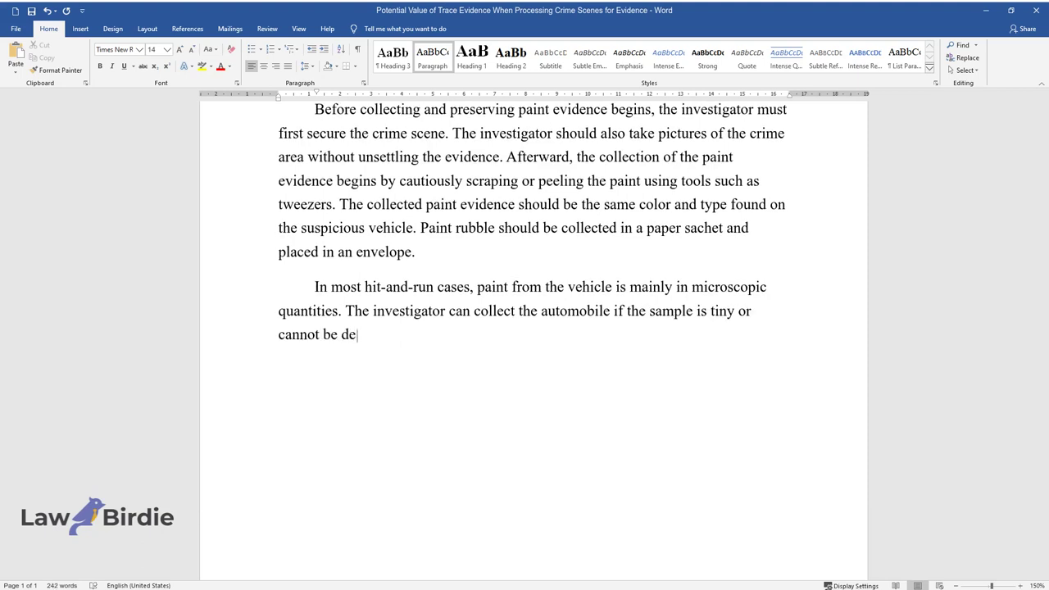
text(tached to avoid losing the evidenc)
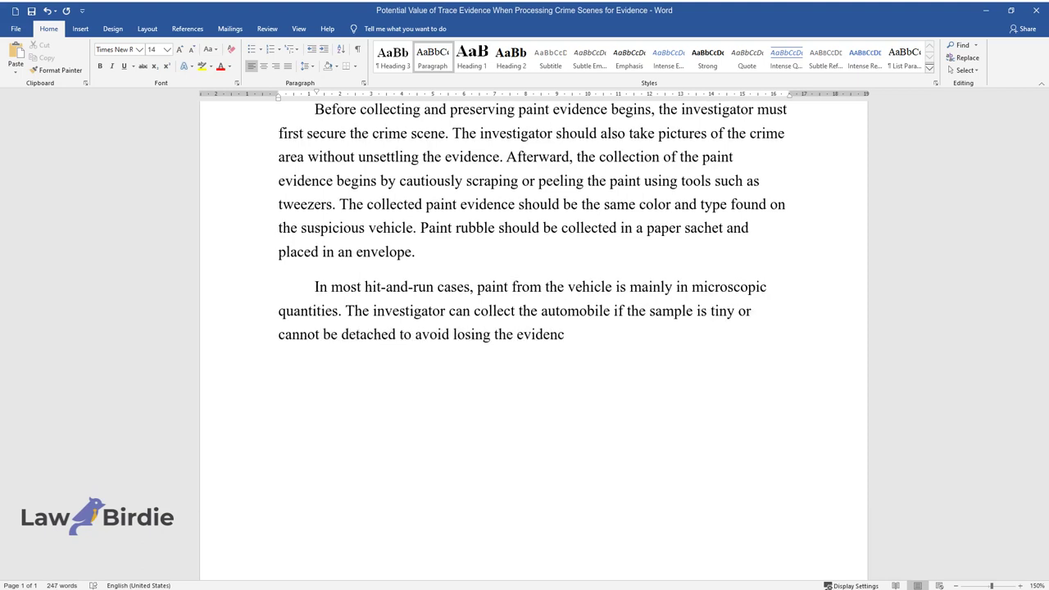
text(e. The victim's garment should be handled w)
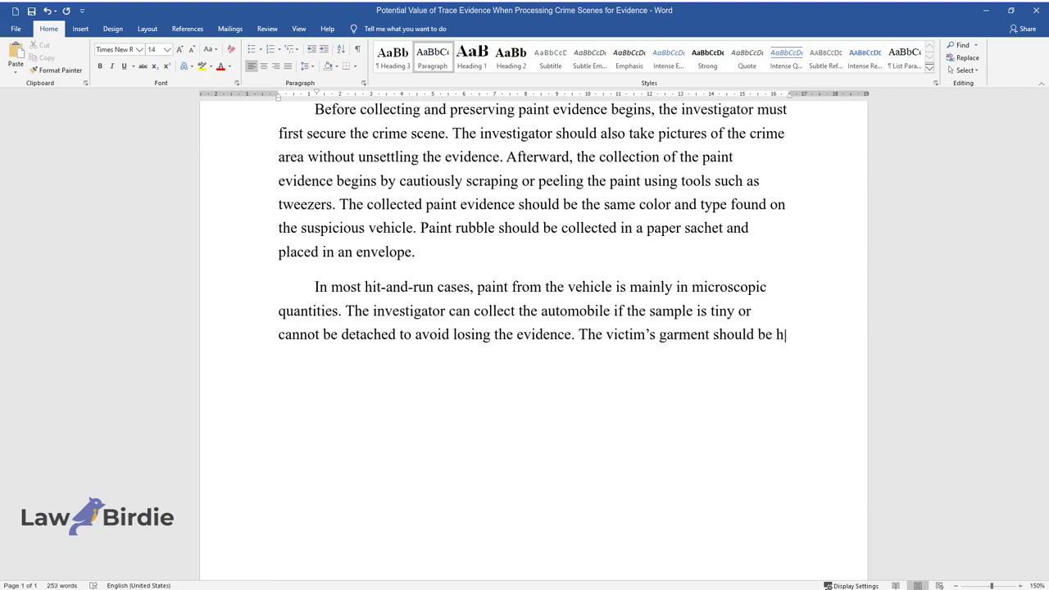
text(ell and placed in a separa)
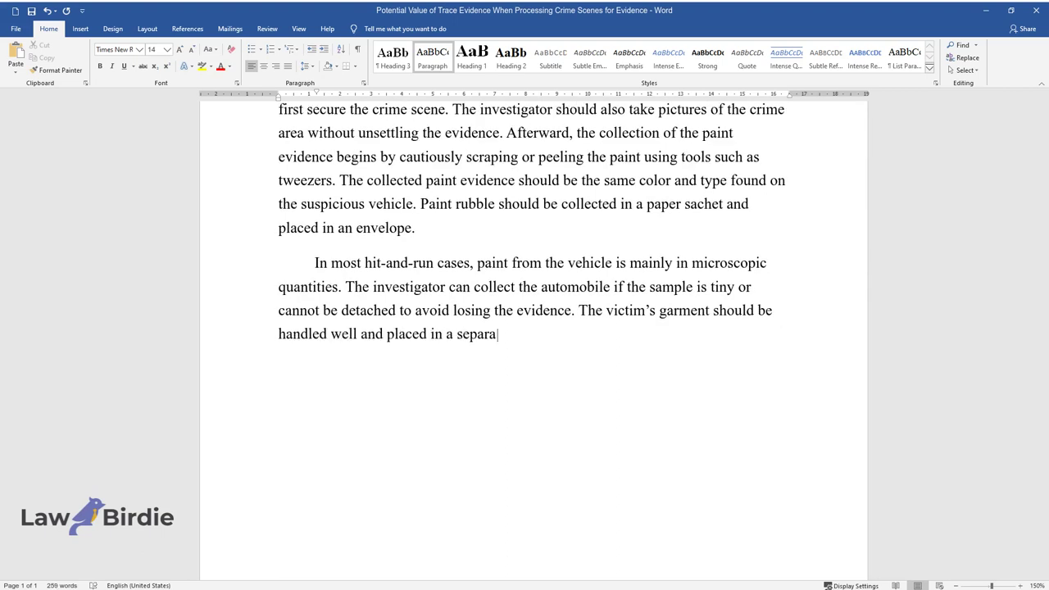
text(te paper bag for delivery to the cr)
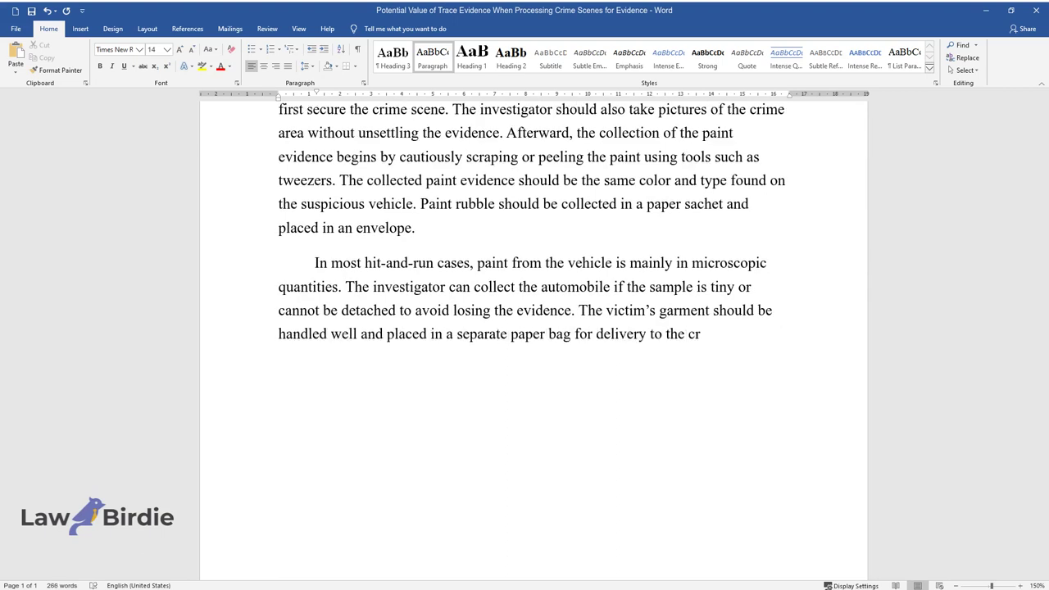
text(ime laboratory. If the car has more than on)
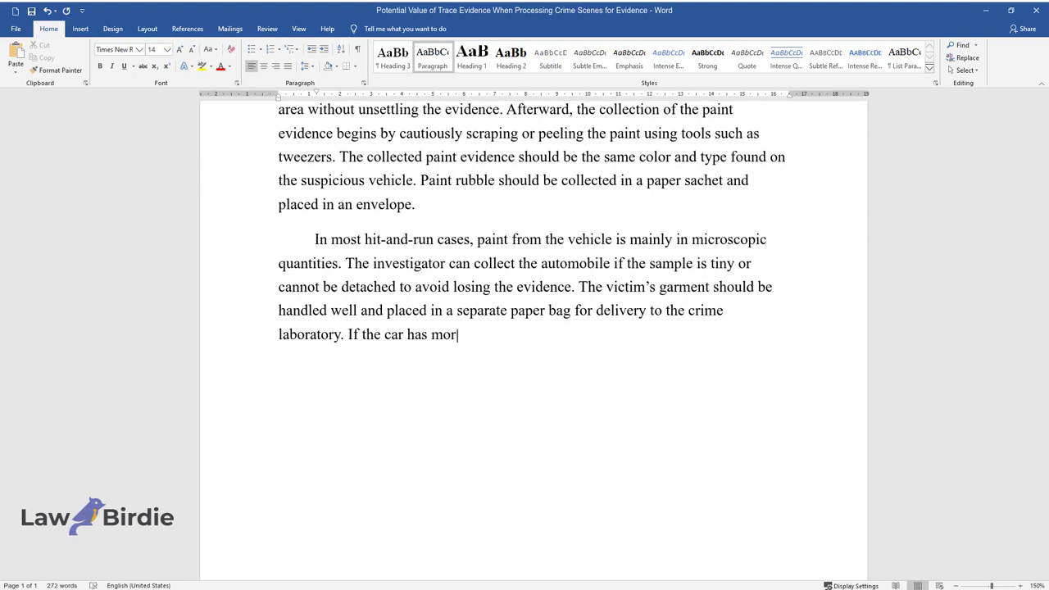
text(e color, only that part of)
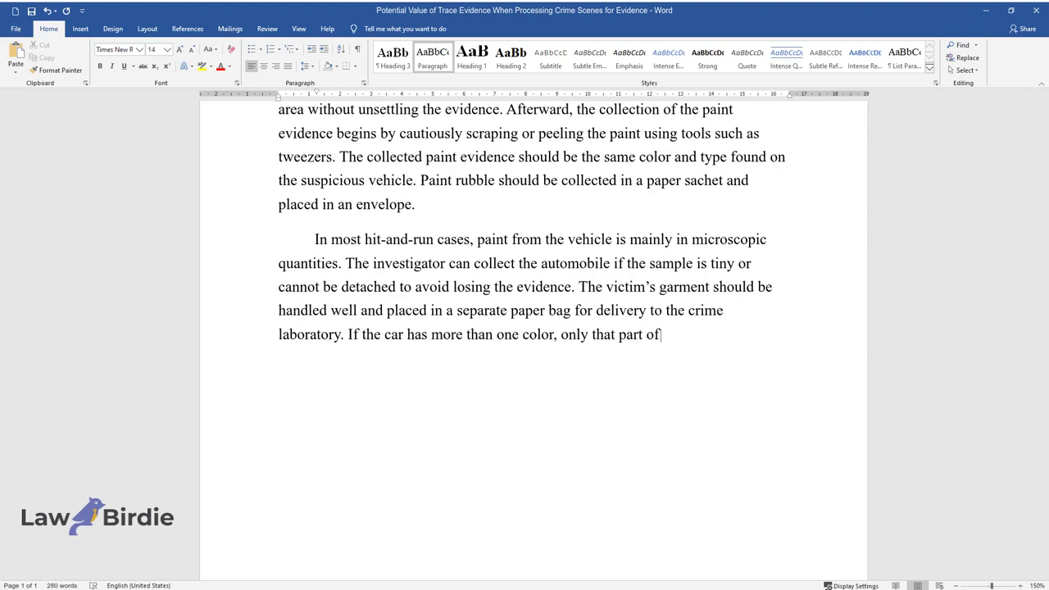
text( the color area that hit t)
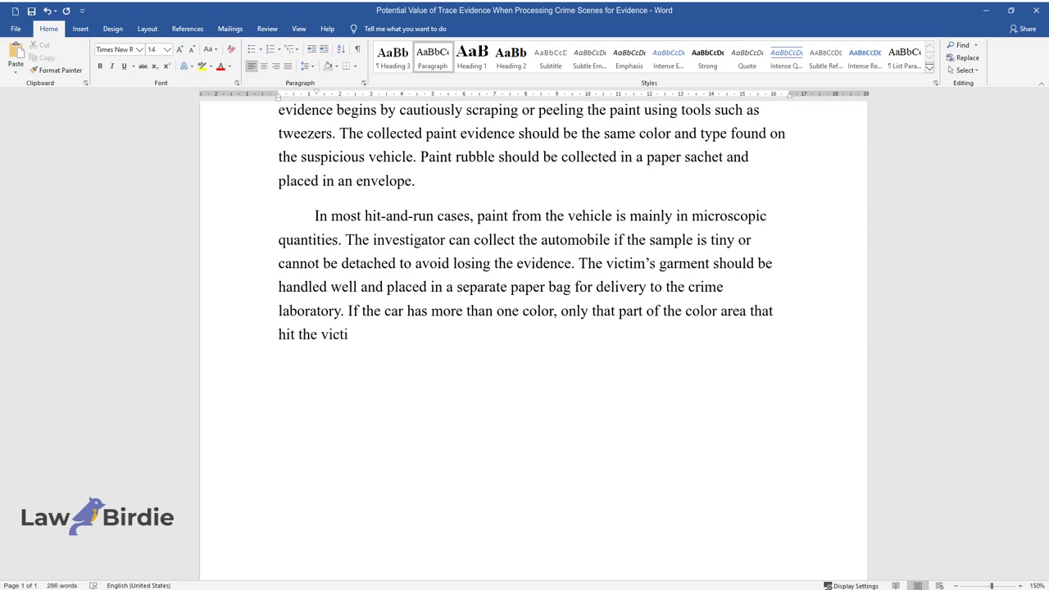
text(he victim is collected and transferred. Th)
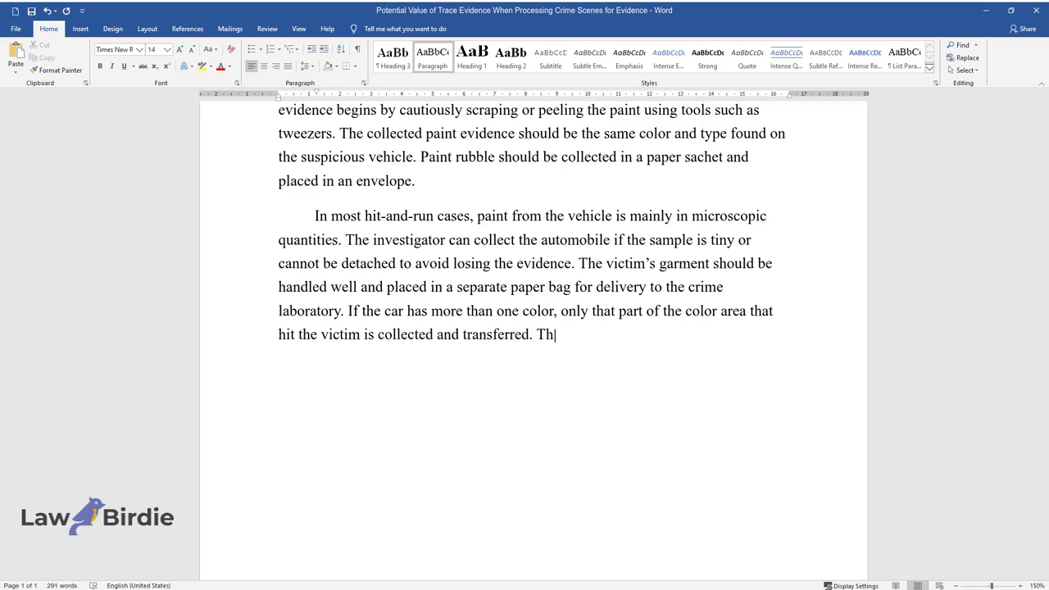
text(e collected paint evidence can be h)
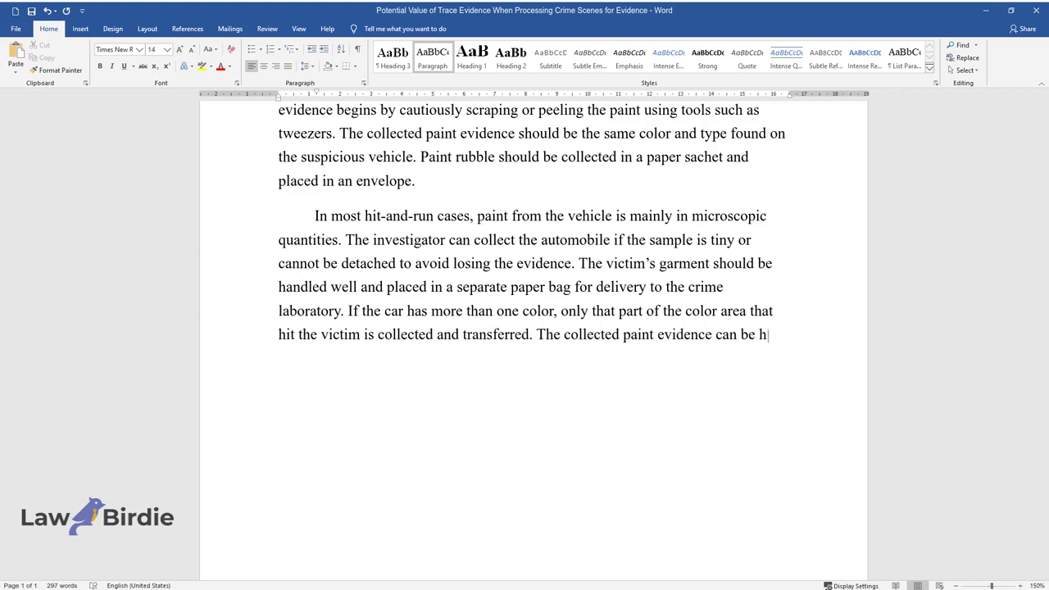
text(andled using glass vials and metal or cardboard boxes for protection from breakage and damage. The inve)
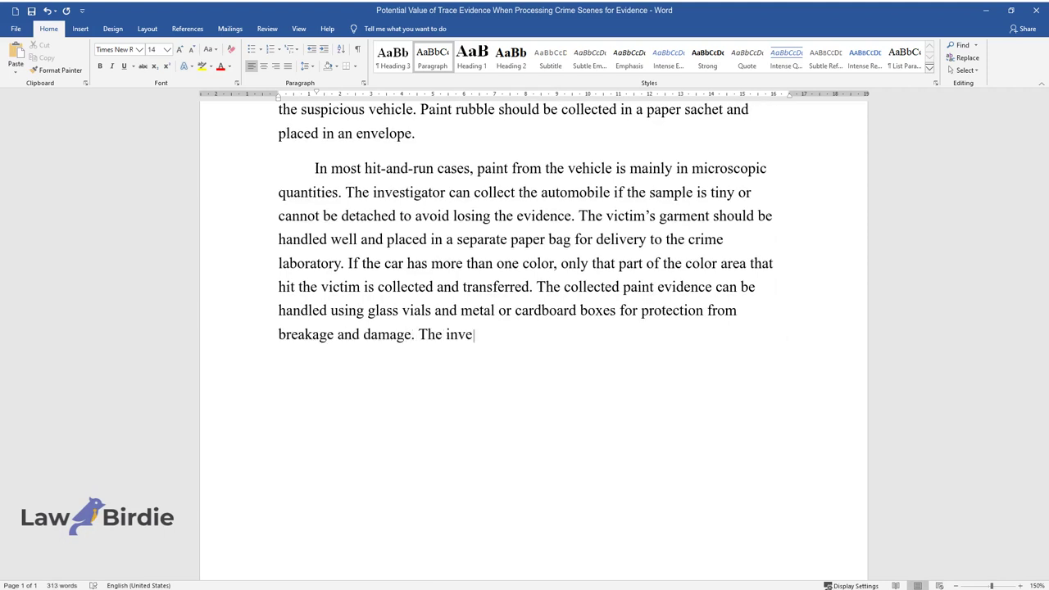
text(stigator should clearly label the c)
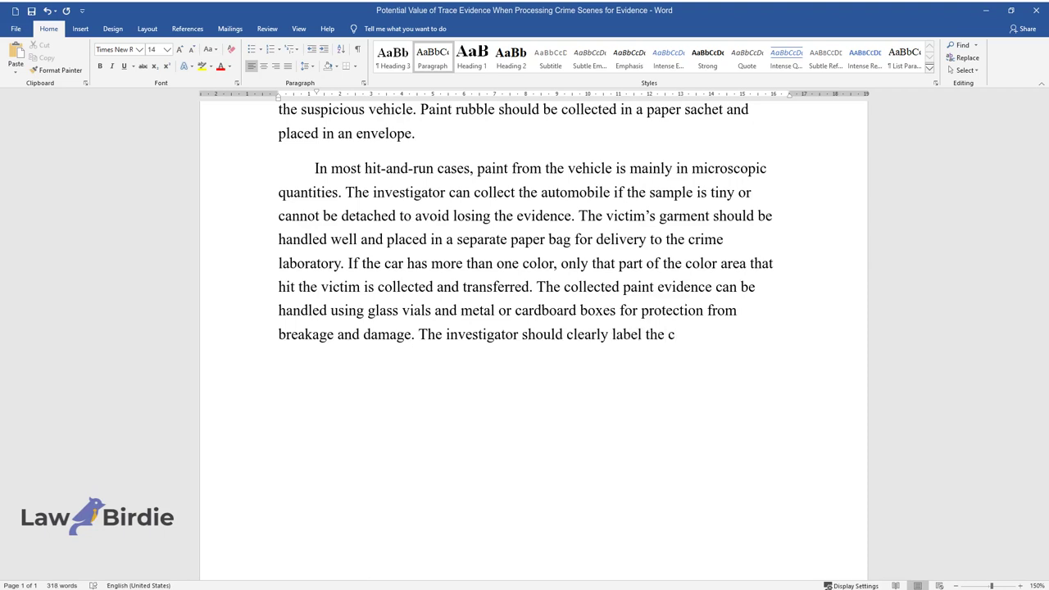
text(ontainers with the date, time of c)
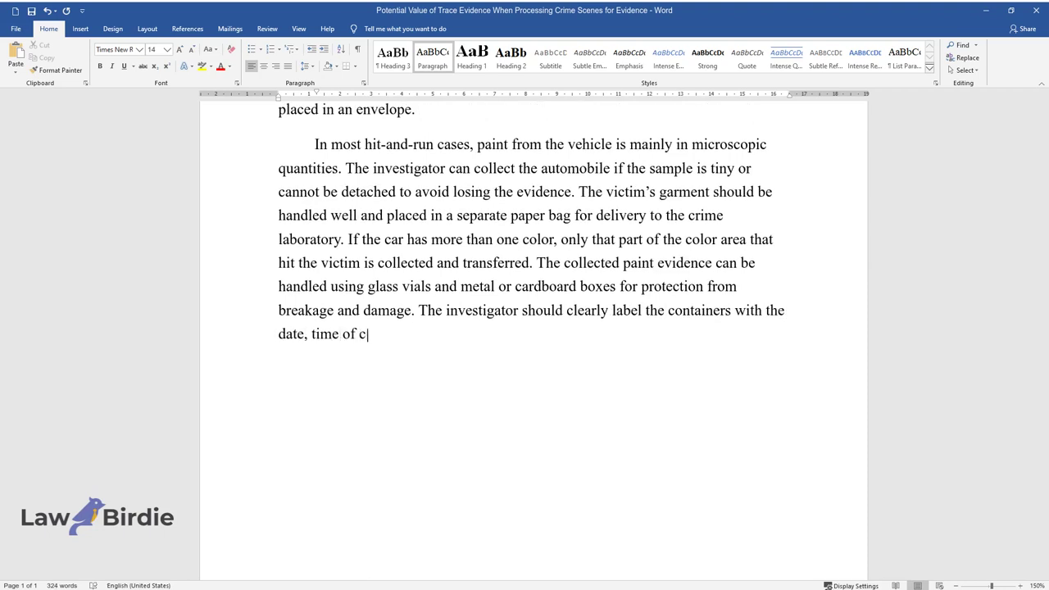
text(ollection, the collector's name, th)
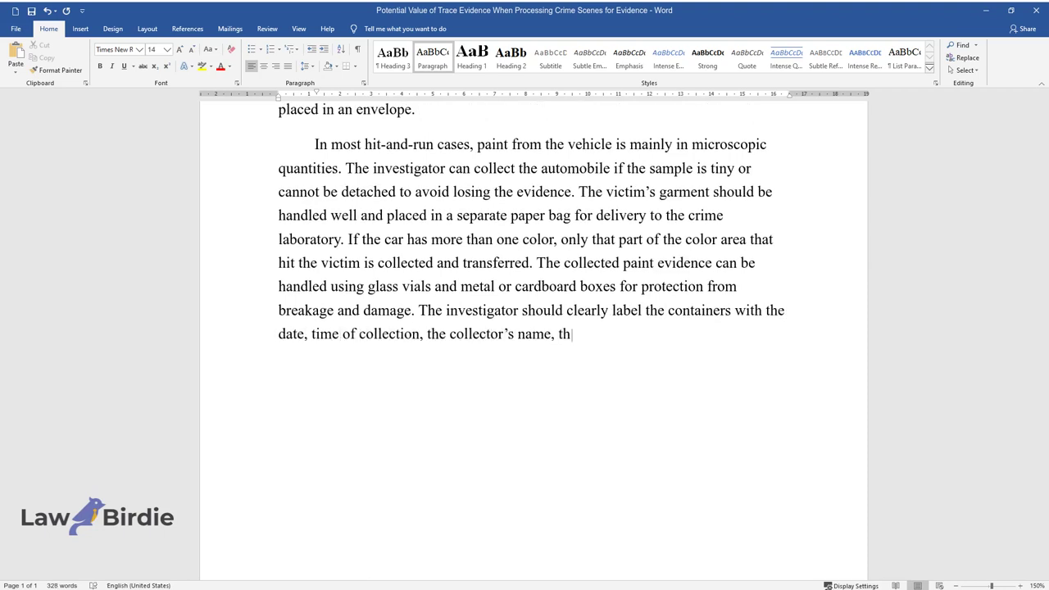
text(e specific source, and the locatio)
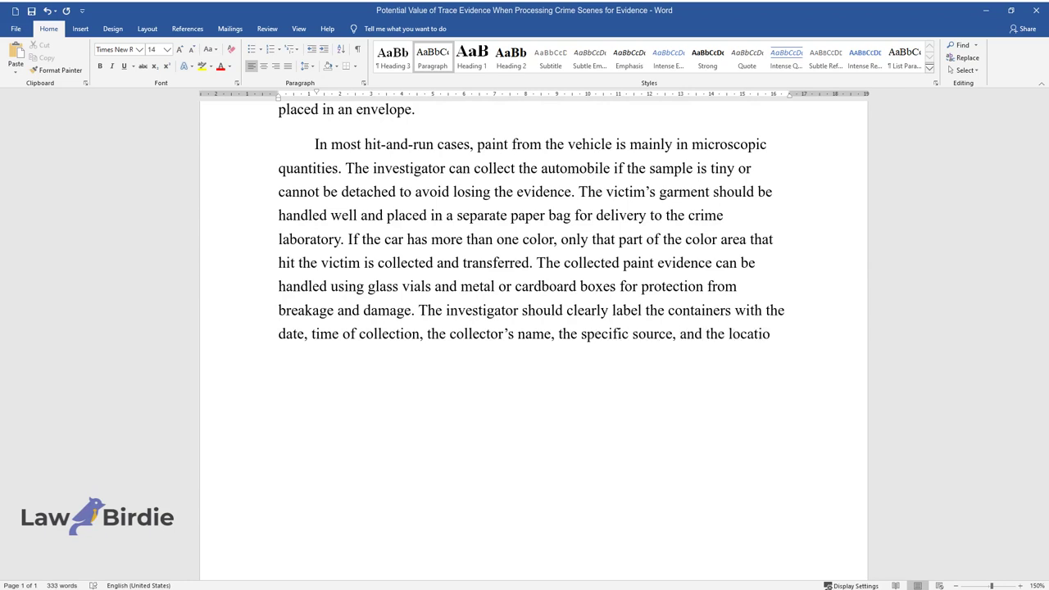
text(n of the sample.)
key(Return)
Add the heading 'Proper Submission of Paint Transfers and Paint Standards from Motor Vehicles for Laboratory Examination'.
text(P)
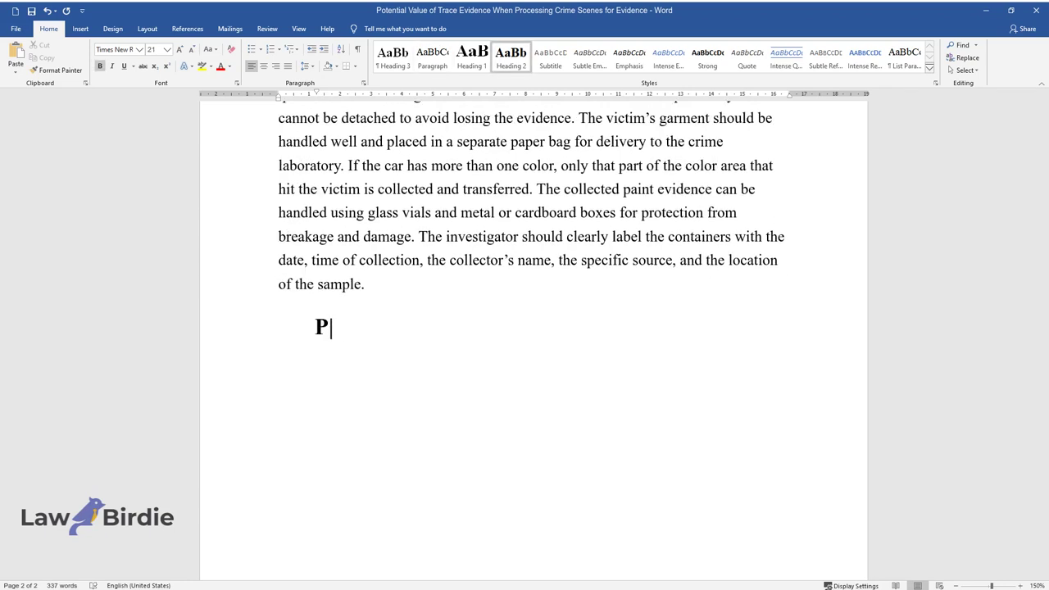
text(roper Submission of Paint Transf)
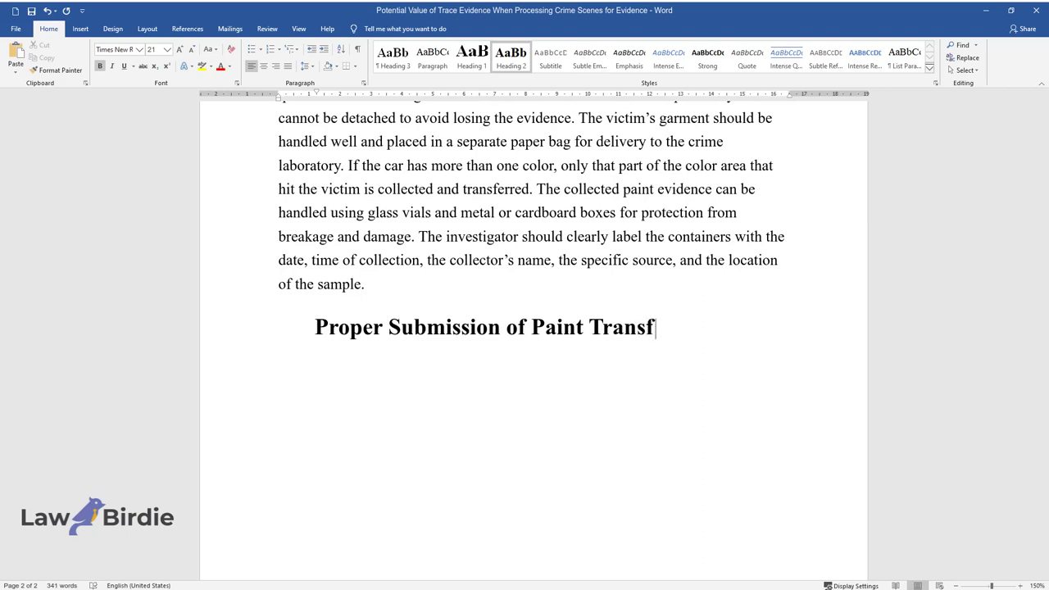
text(ers and Paint Standards from Mot)
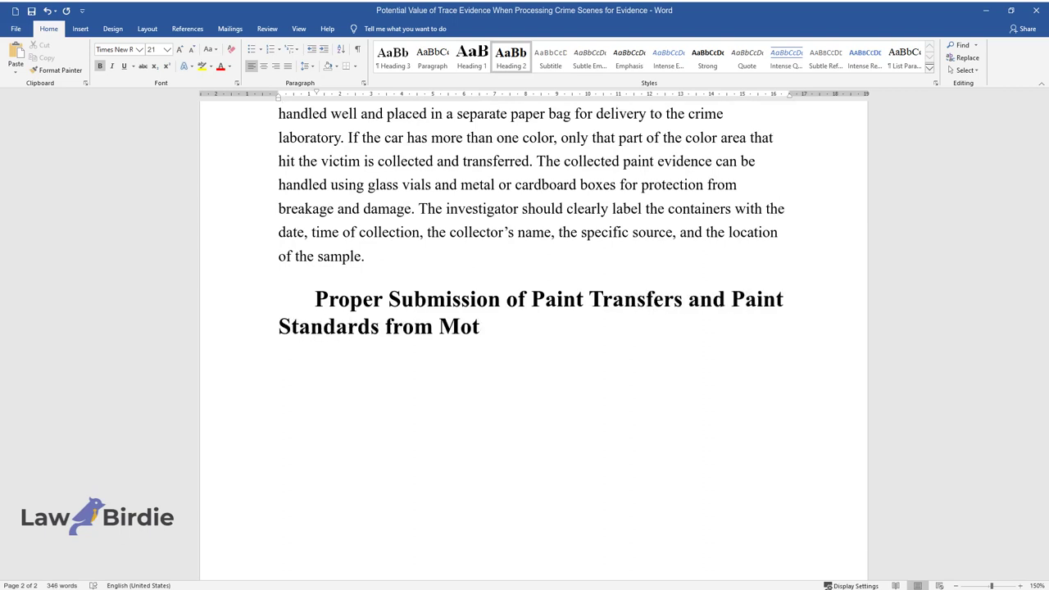
text(or Vehicles for Laboratory Examination)
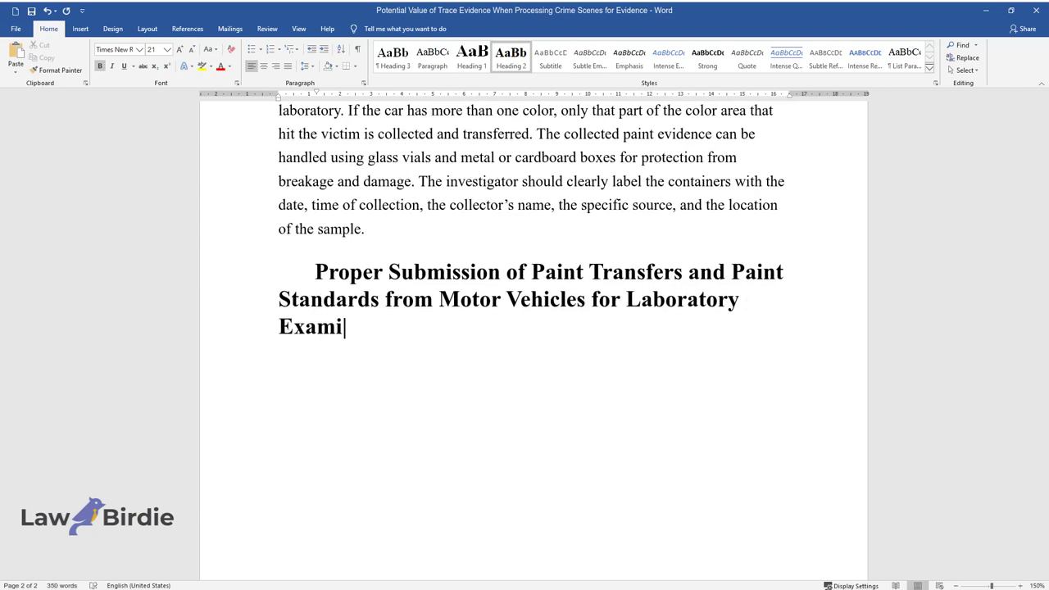
key(Return)
Type the paragraph on labelling, tape-sealing and submitting paint evidence to the laboratory.
text(Whe)
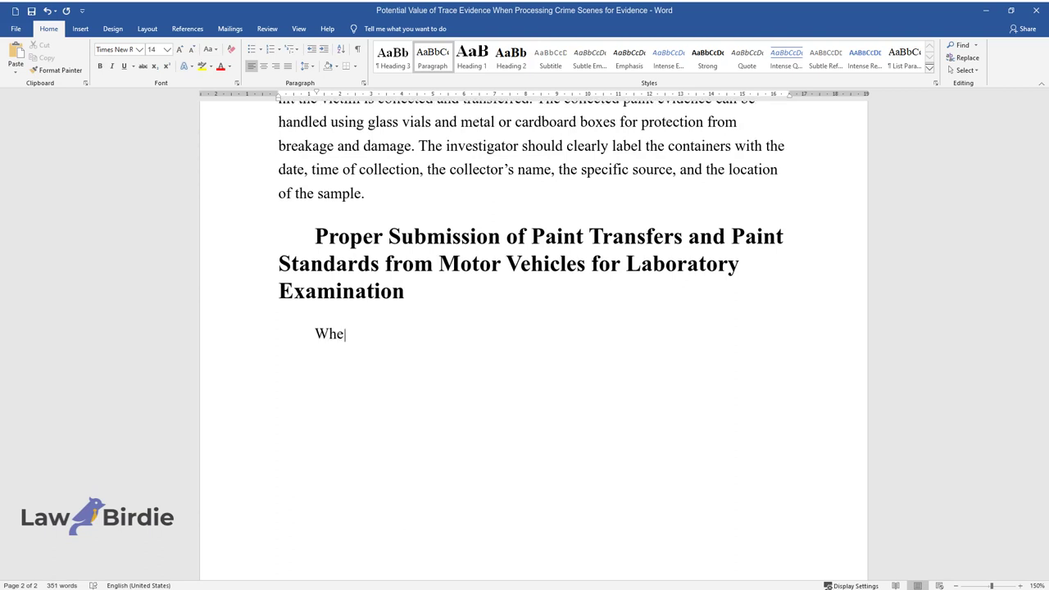
text(n submitting the paint evidence to )
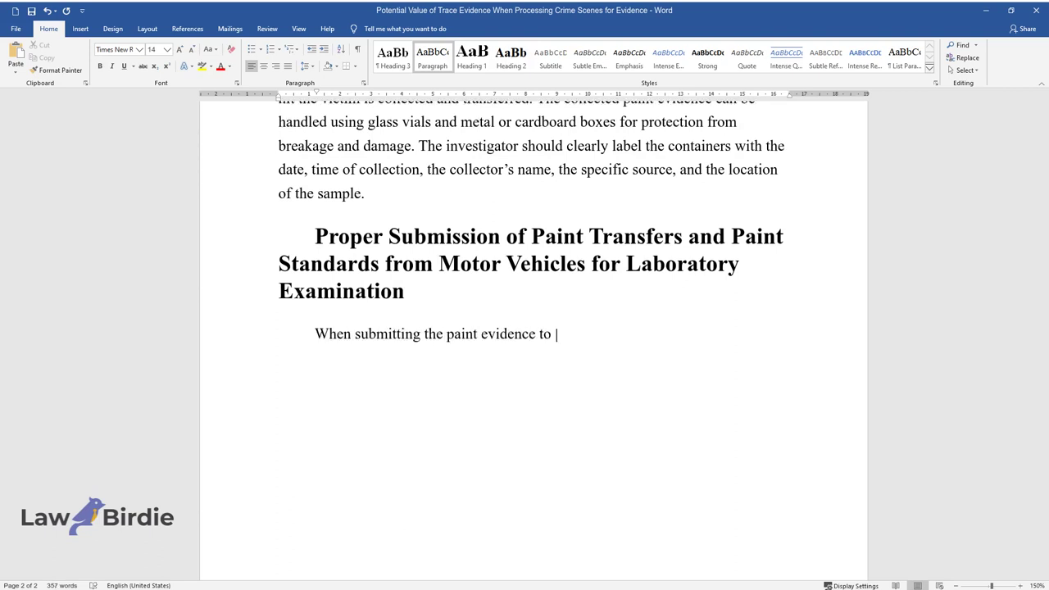
text(the laboratory for examination, th)
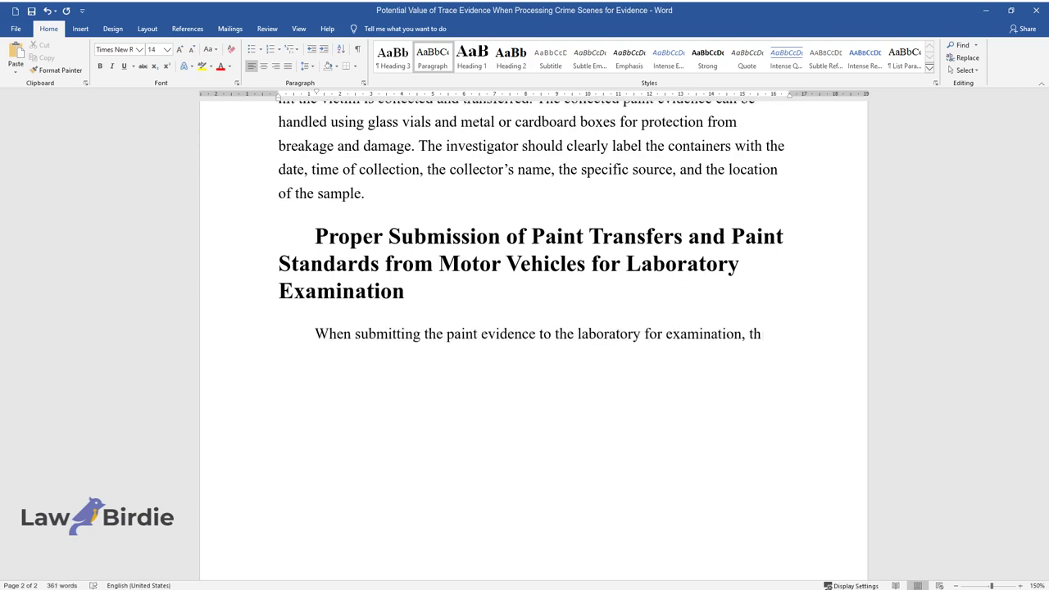
text(e investigator must clearly label t)
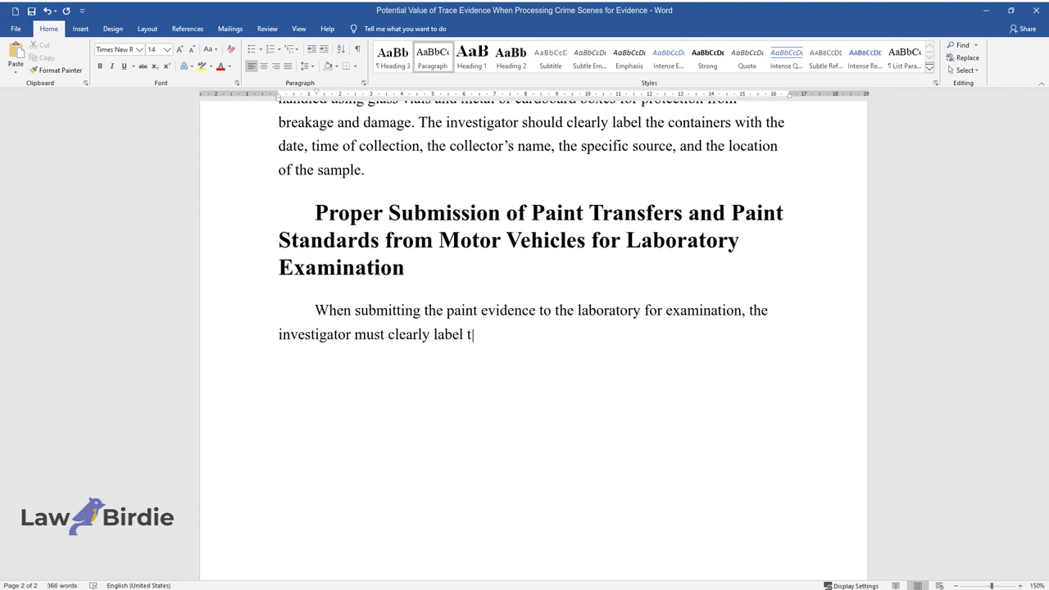
text(he container with the item number,)
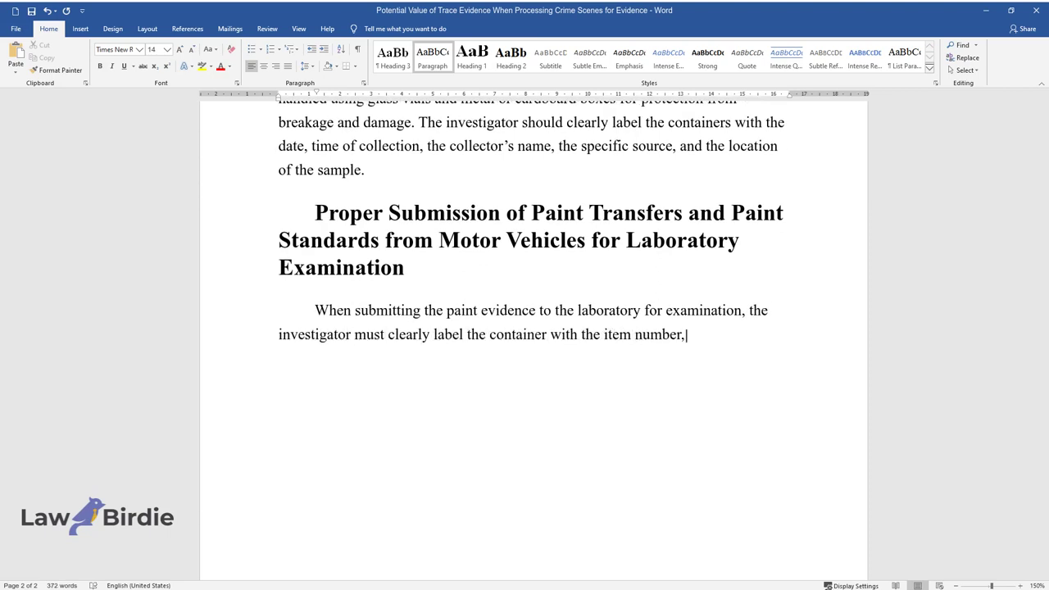
text( agency case number, and an appropr)
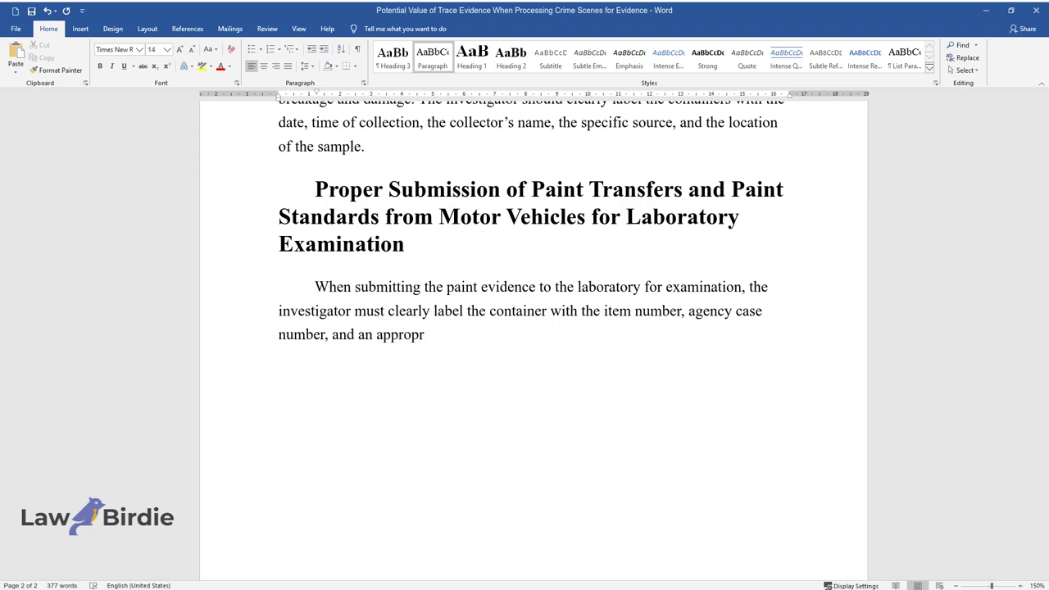
text(iate brief description. Kumar indi)
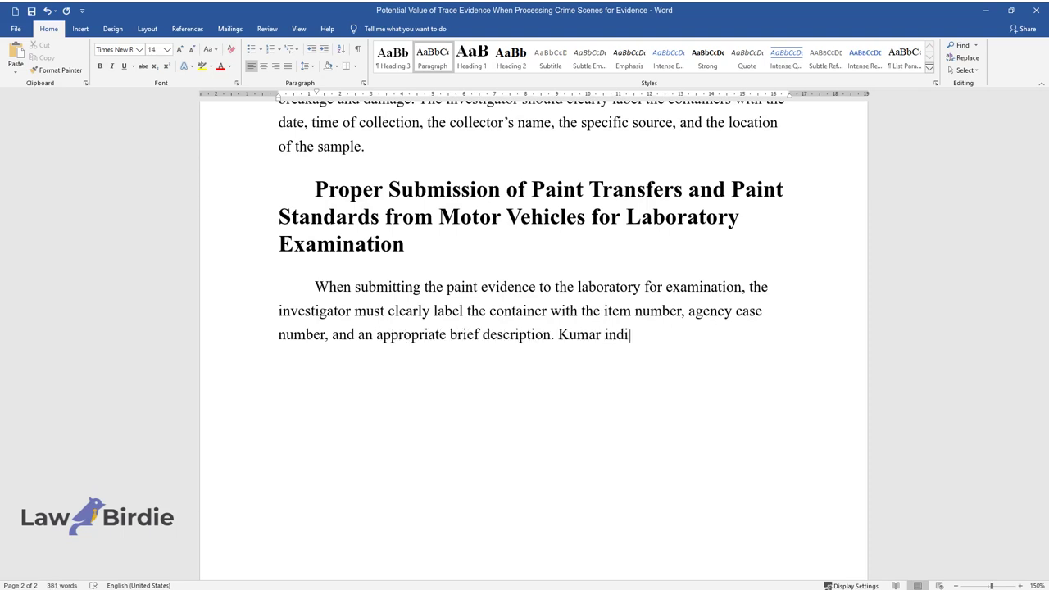
text(cates that the container should be tape sea)
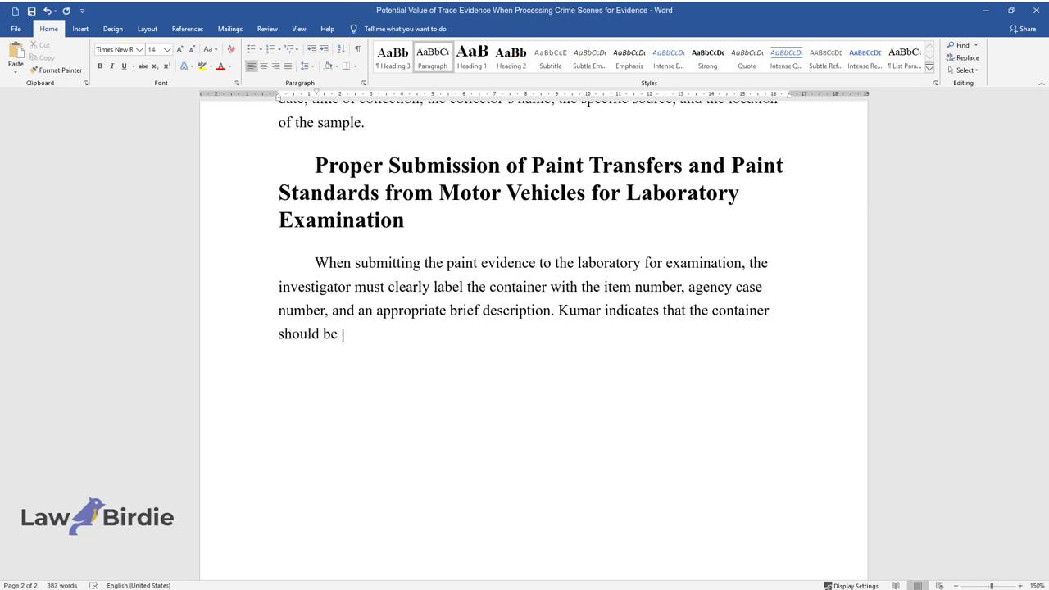
text(led, and the initial and d)
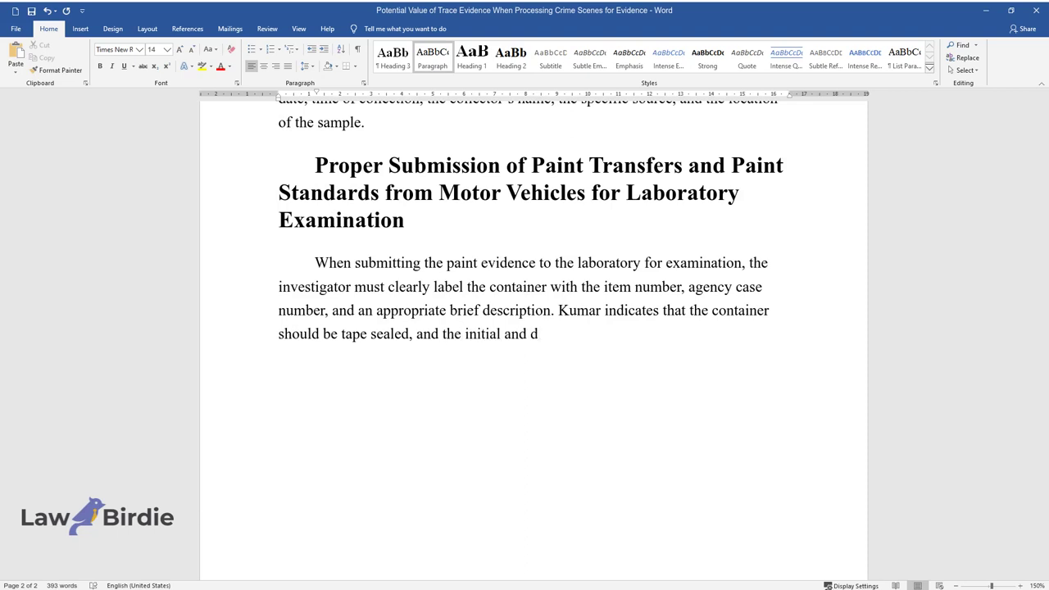
text(ate indicated. The evidence is then)
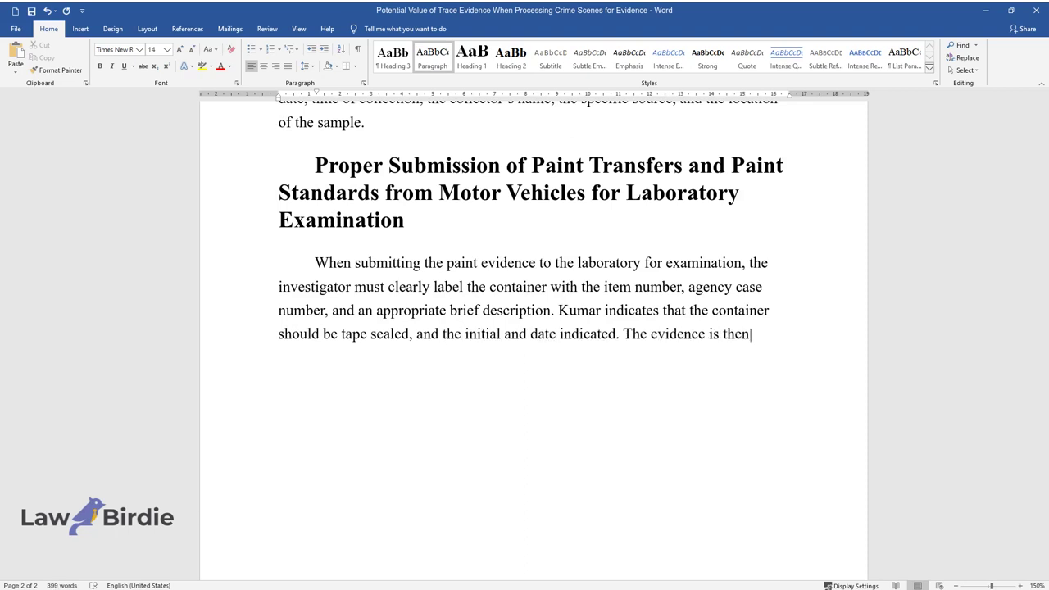
text( submitted to the laboratory and c)
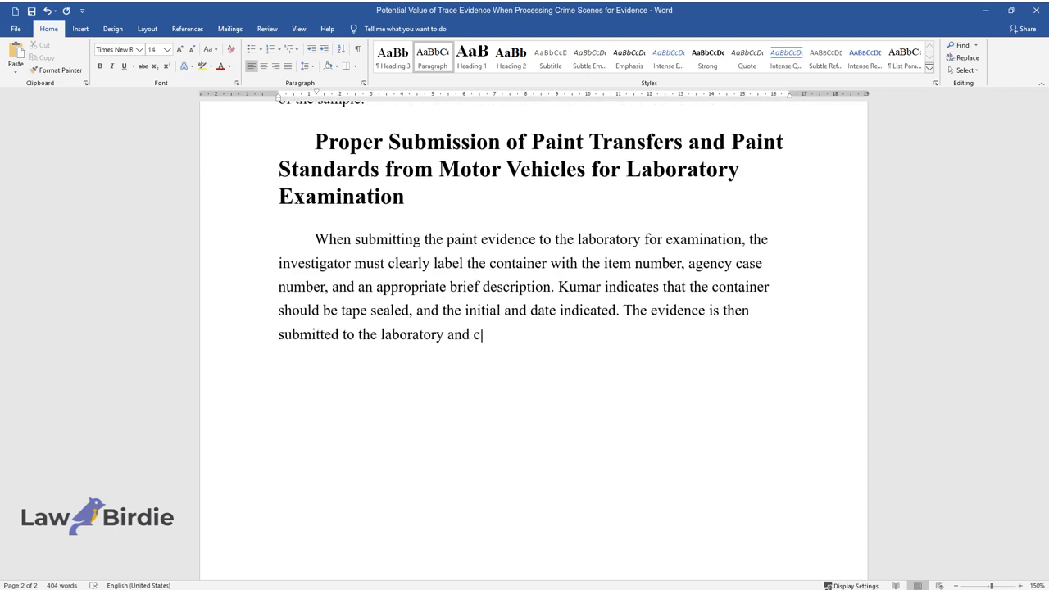
text(ompleted documentation, including a)
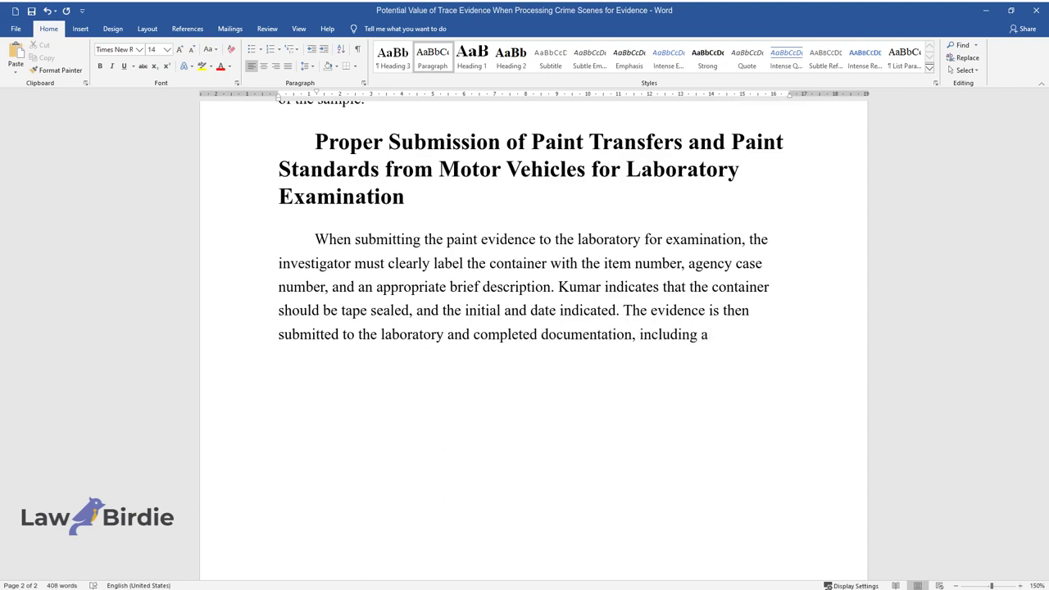
text( case summary or report. Numerous )
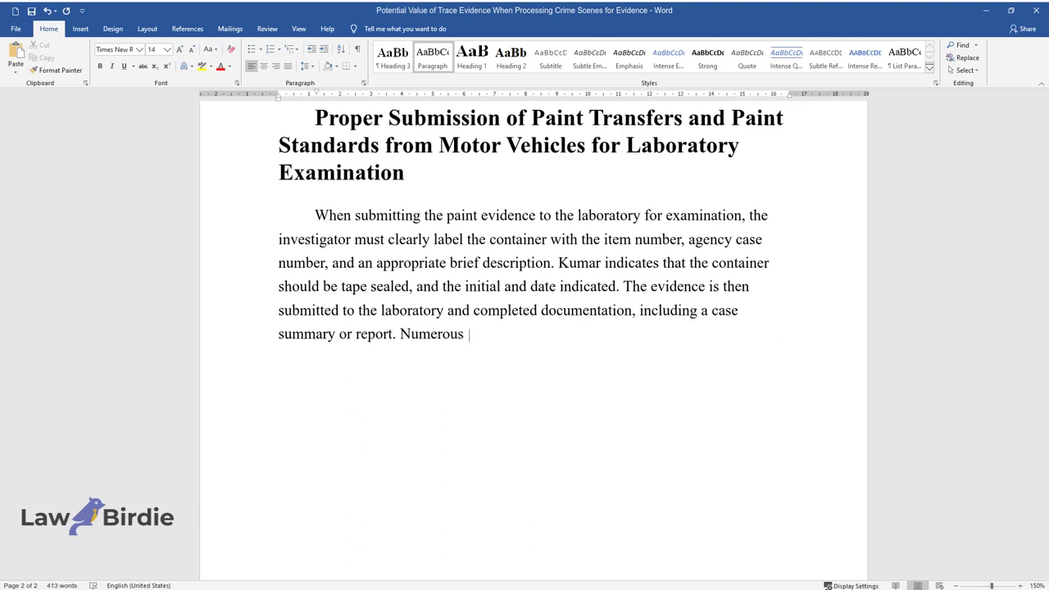
text(bodies have developed different sta)
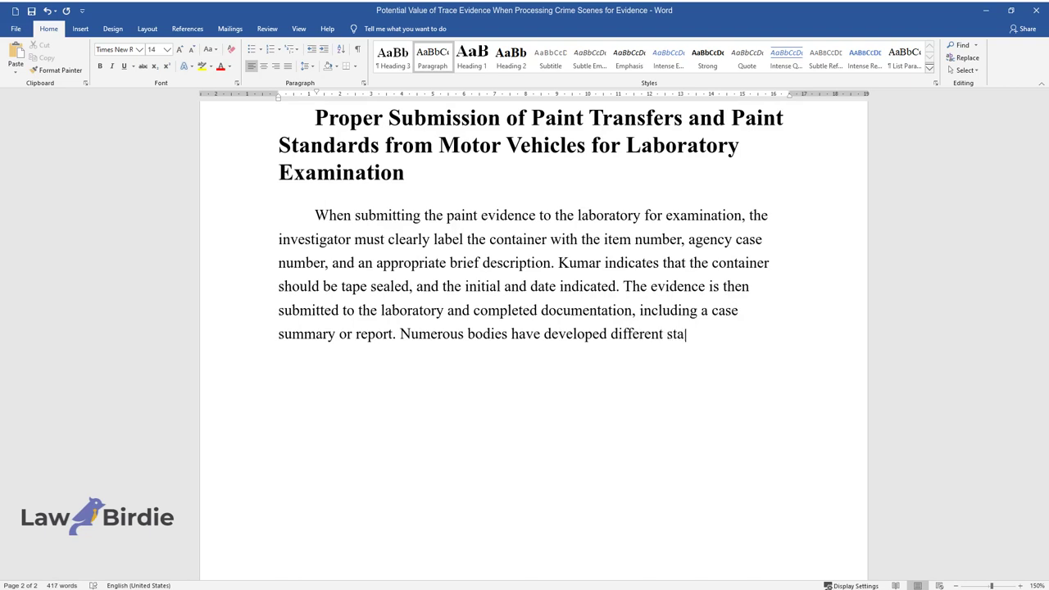
text(ndards to guide the collection and submissi)
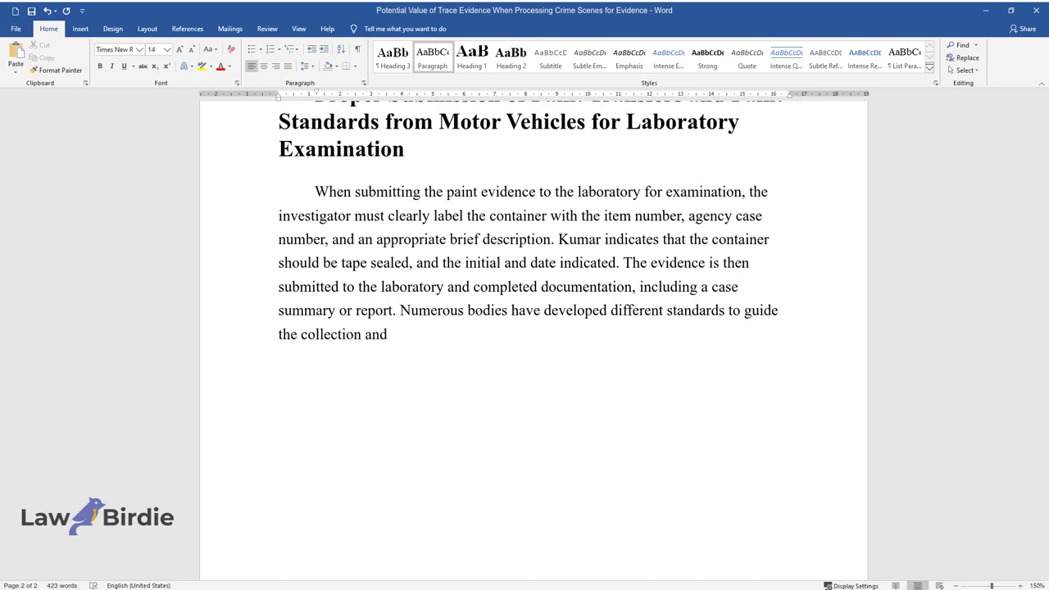
text(on of paint evidence for l)
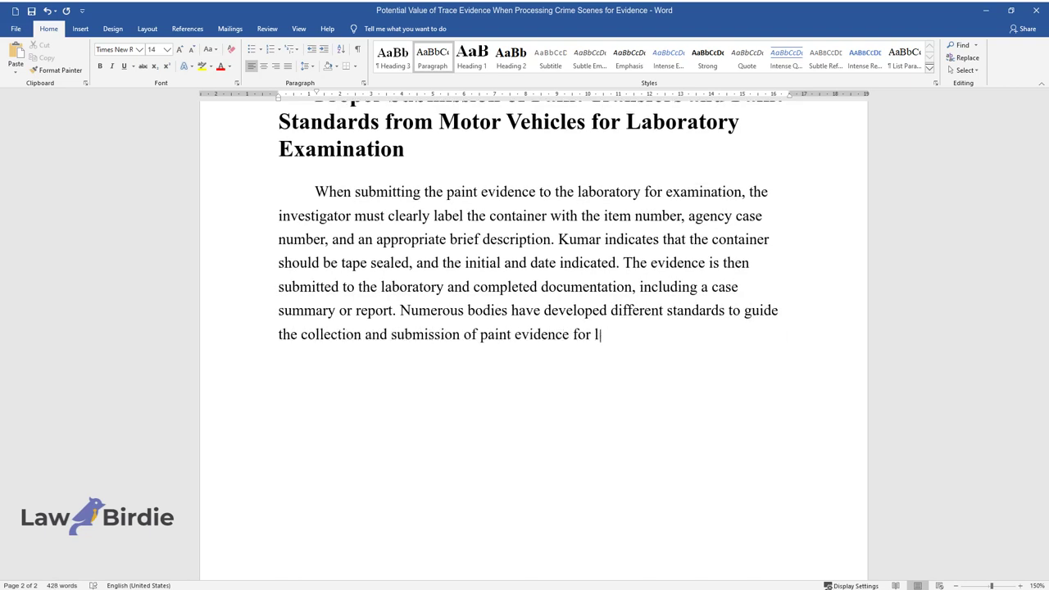
text(aboratory examinat)
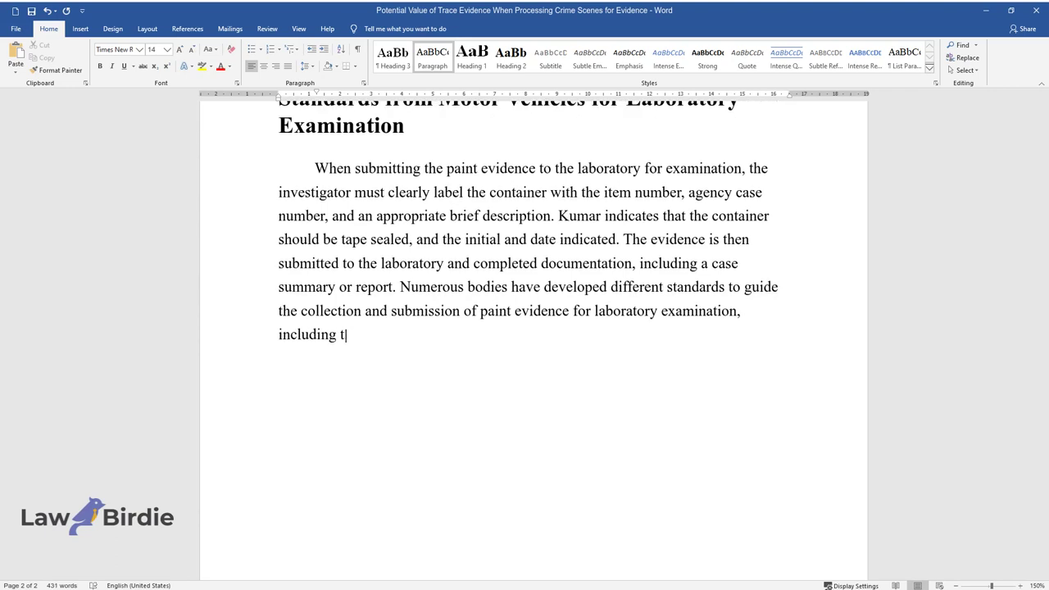
text(ion, including the FBI Laboratory's Handbook of For)
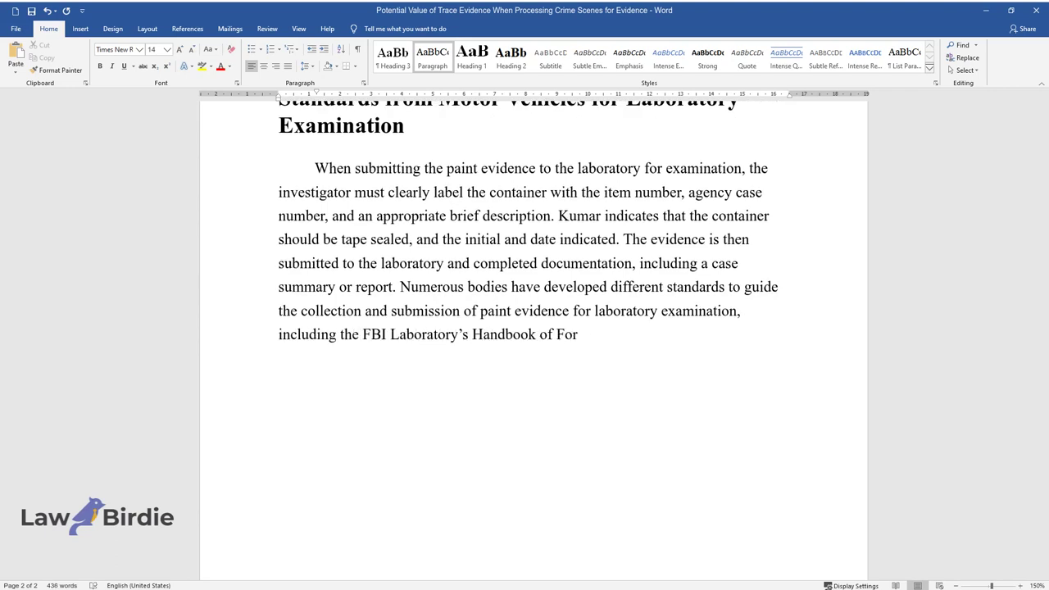
text(ensic Services, CFS Evidence Submission Gui)
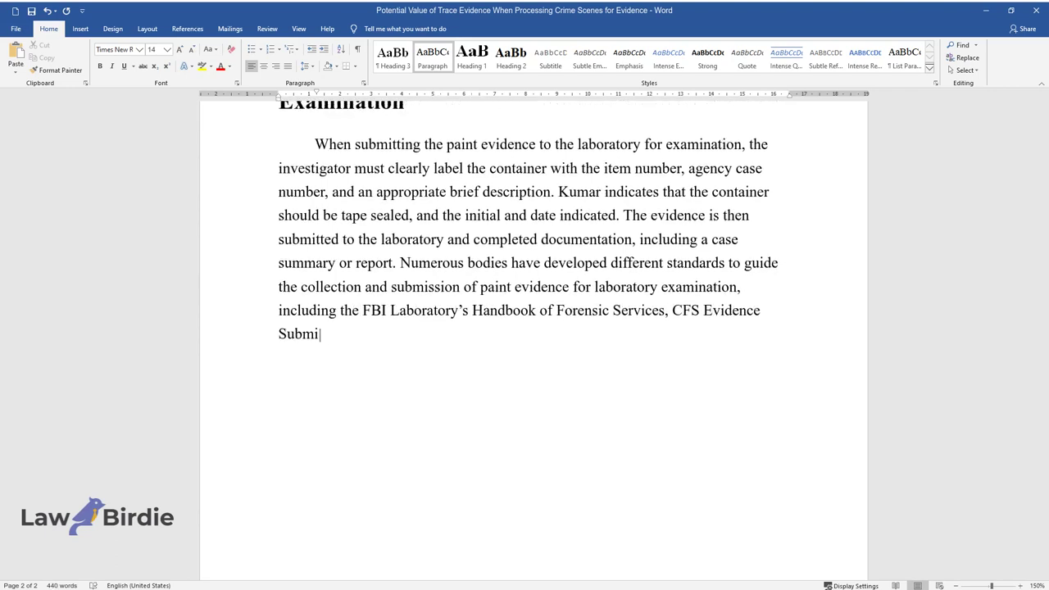
text(delines, and the BFS under)
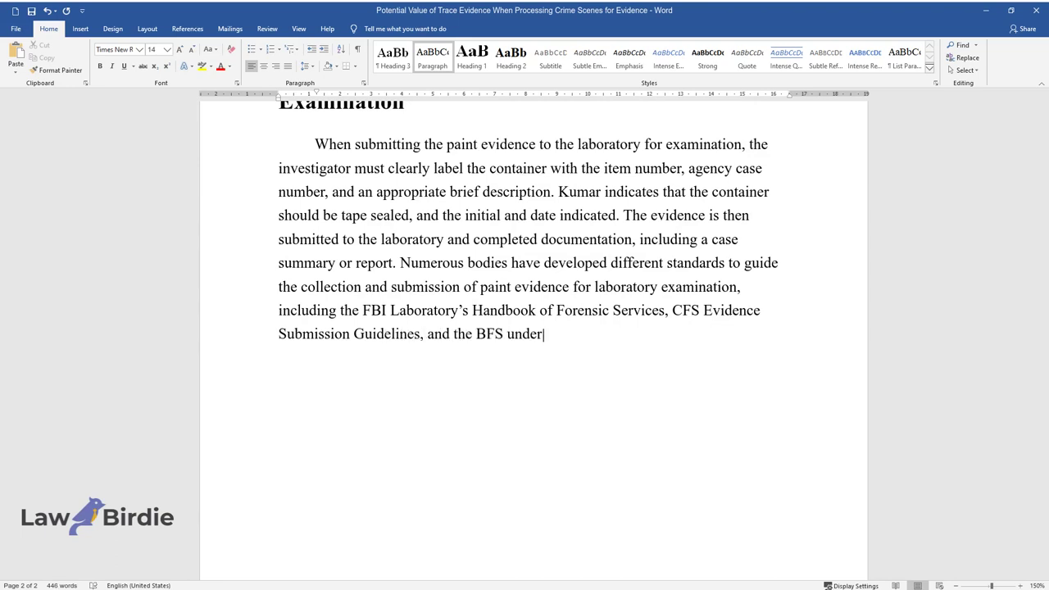
text( the California Department of Just)
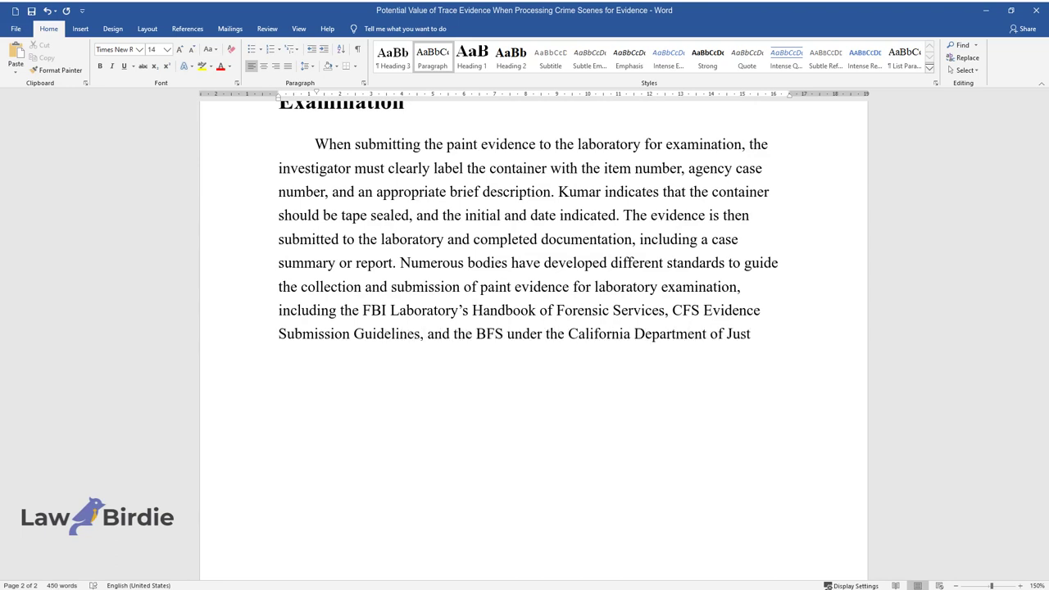
text(ice.Soil Eviden)
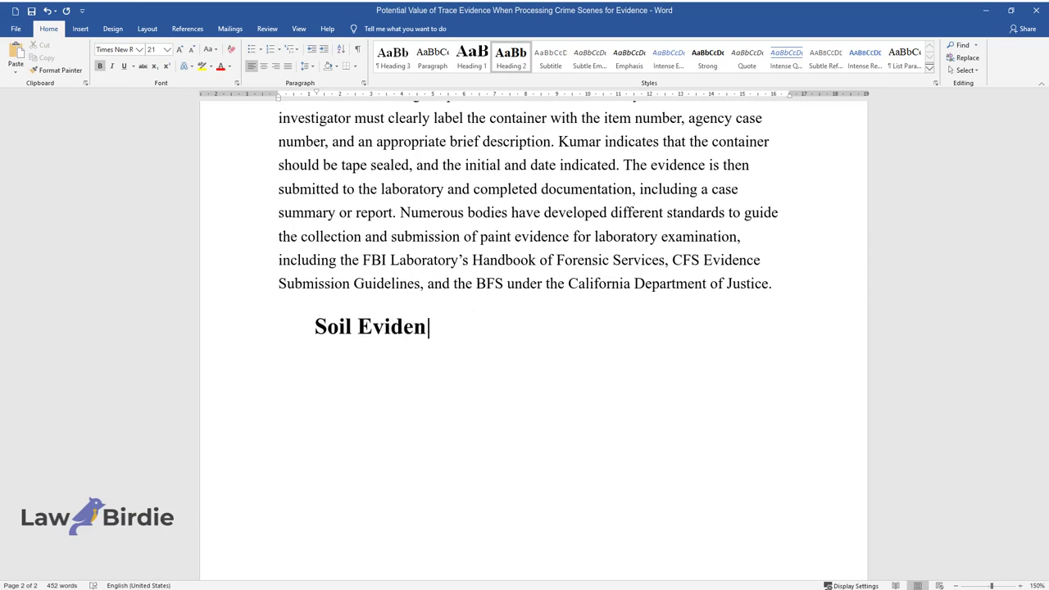
text(ce Collection and Preservatio)
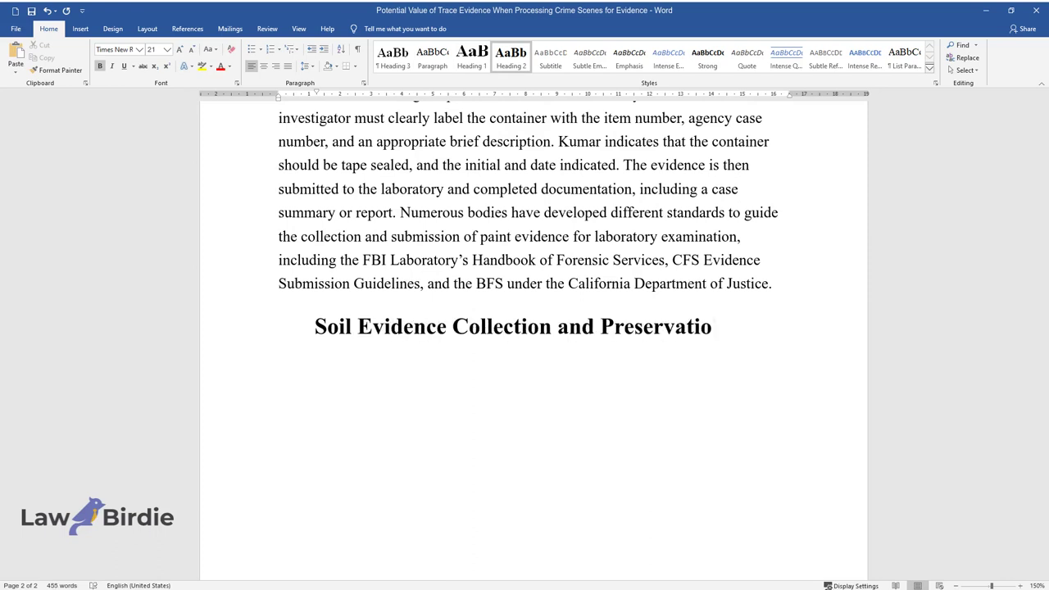
Complete the soil heading and type the paragraph on collecting soil impressions and samples.
text(n in a Criminal Investigation)
key(Return)
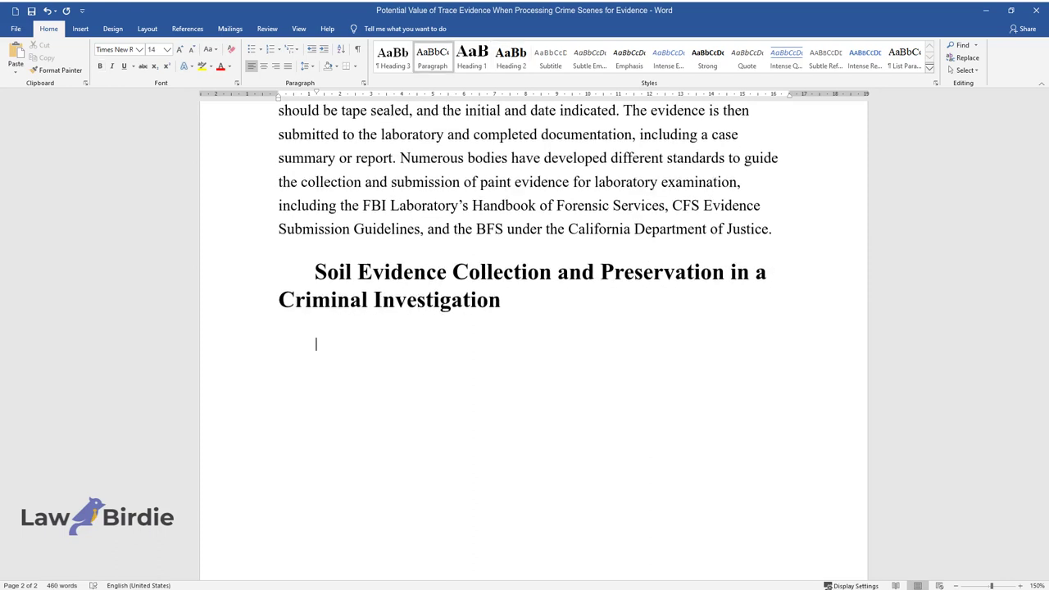
text(Collecting soil evidence begins by ensuring )
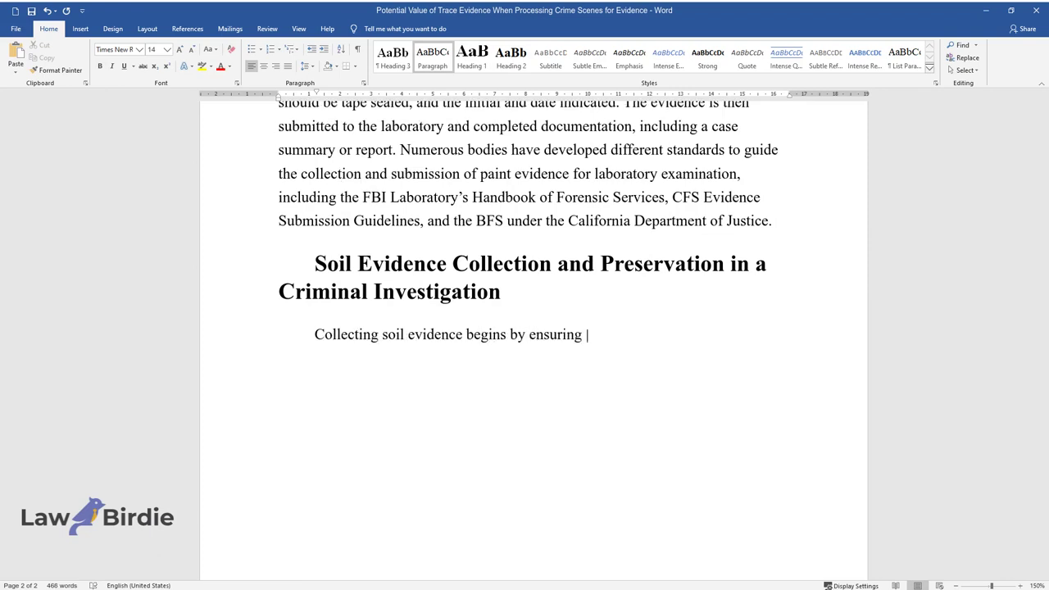
text(impressions in the soil, such as)
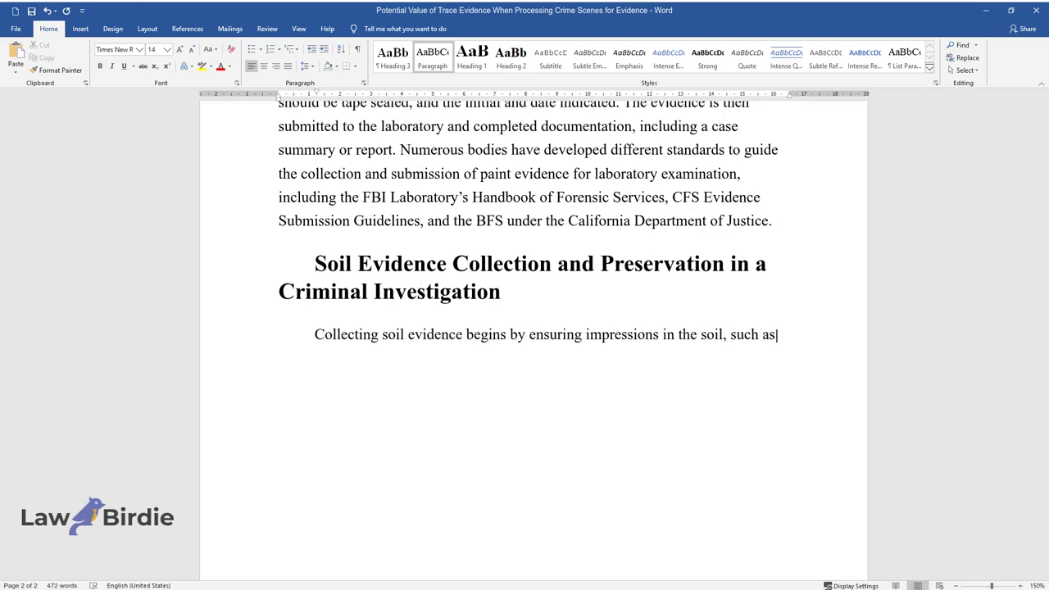
text( tire tread patterns or footprint)
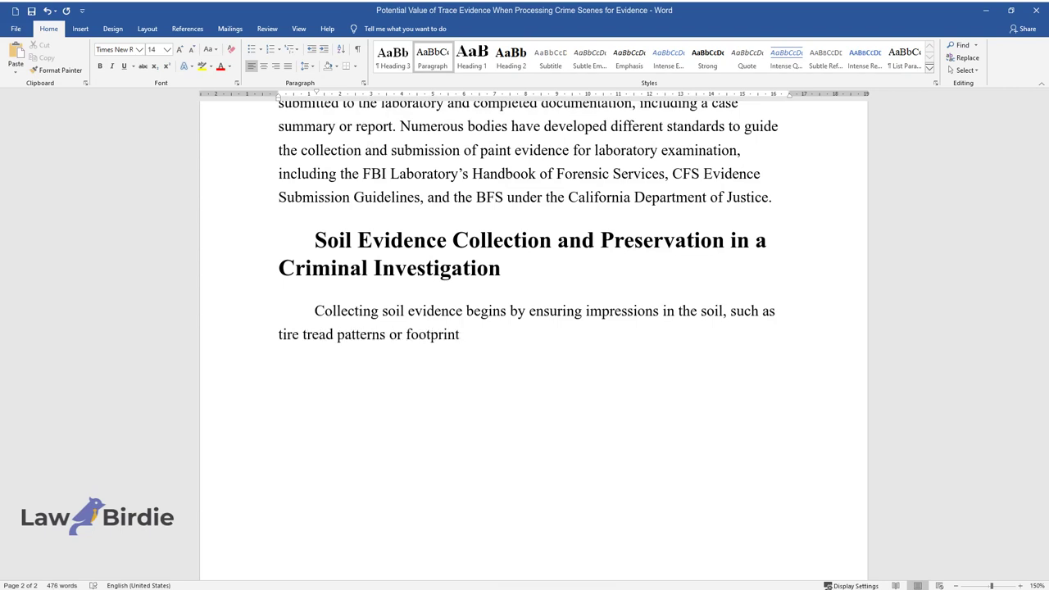
text(s, by taking photographs. A scale)
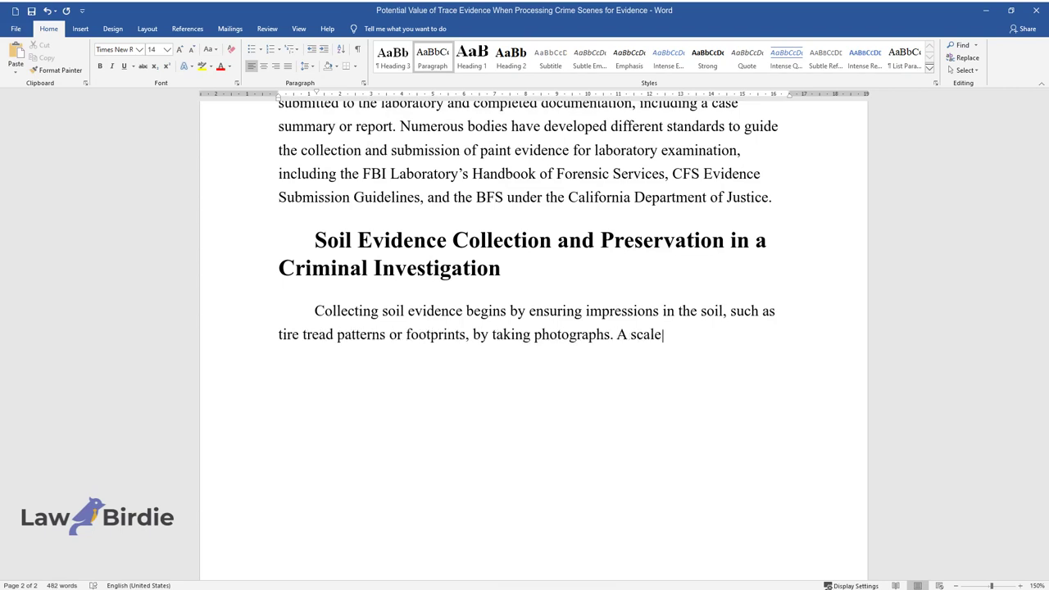
text( and a plaster cast are created before t)
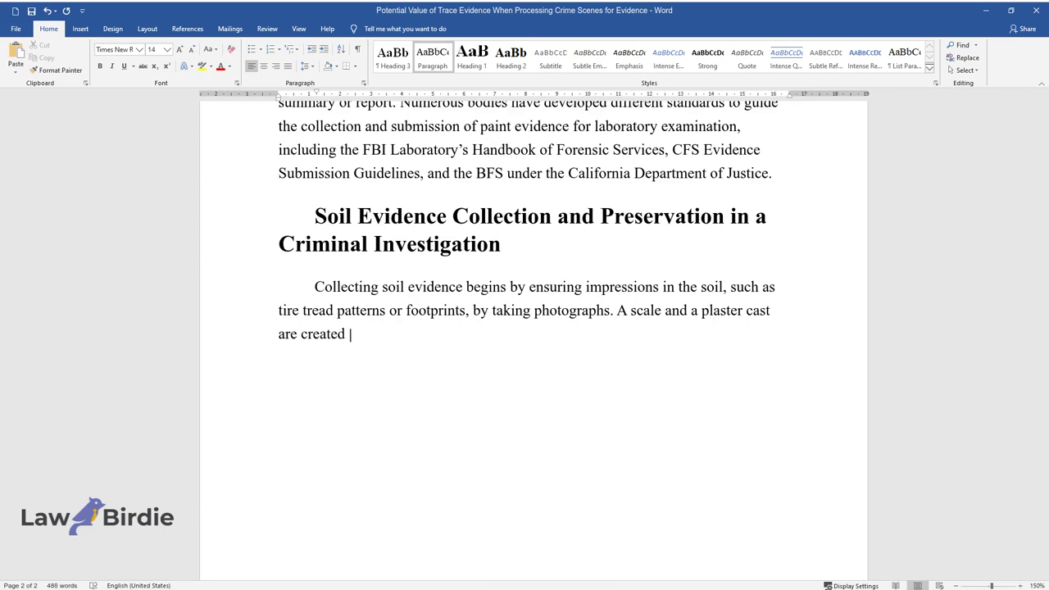
text(he footprint is disturbed)
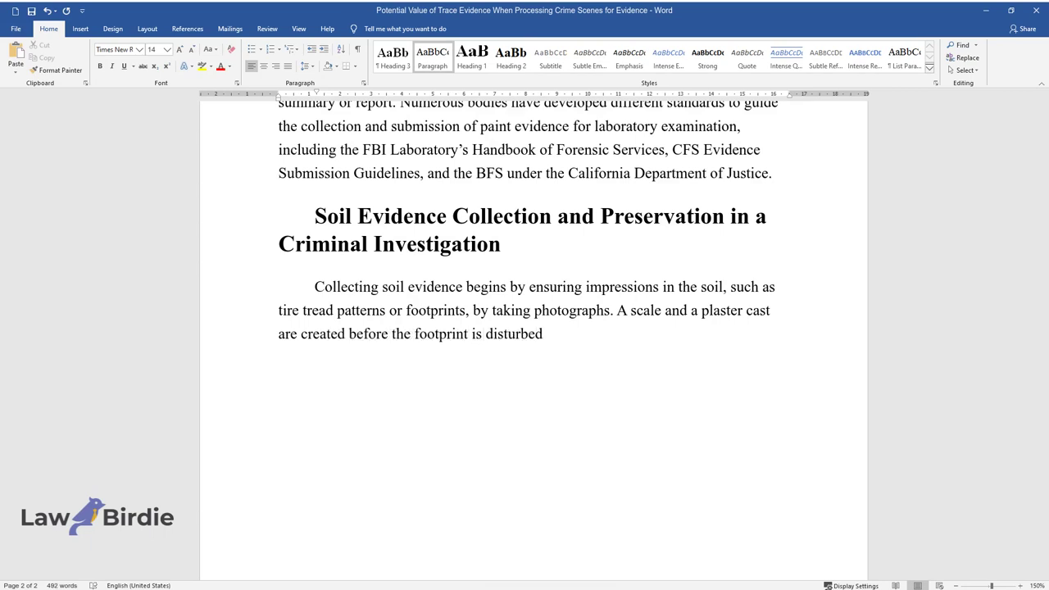
text(. Soil firmly attached to some ob)
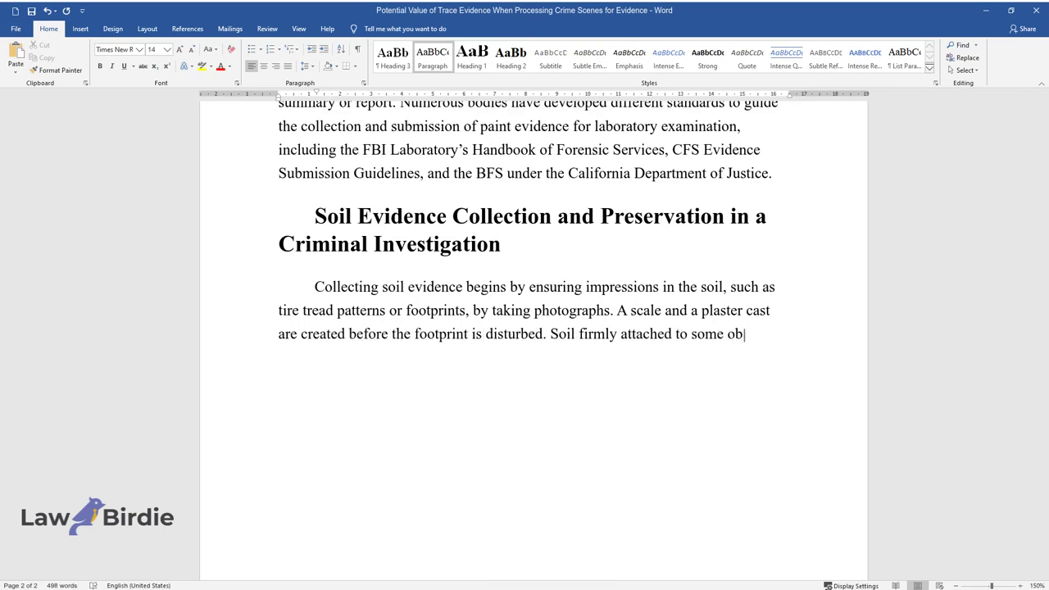
text(ject, such as a shoe, should not )
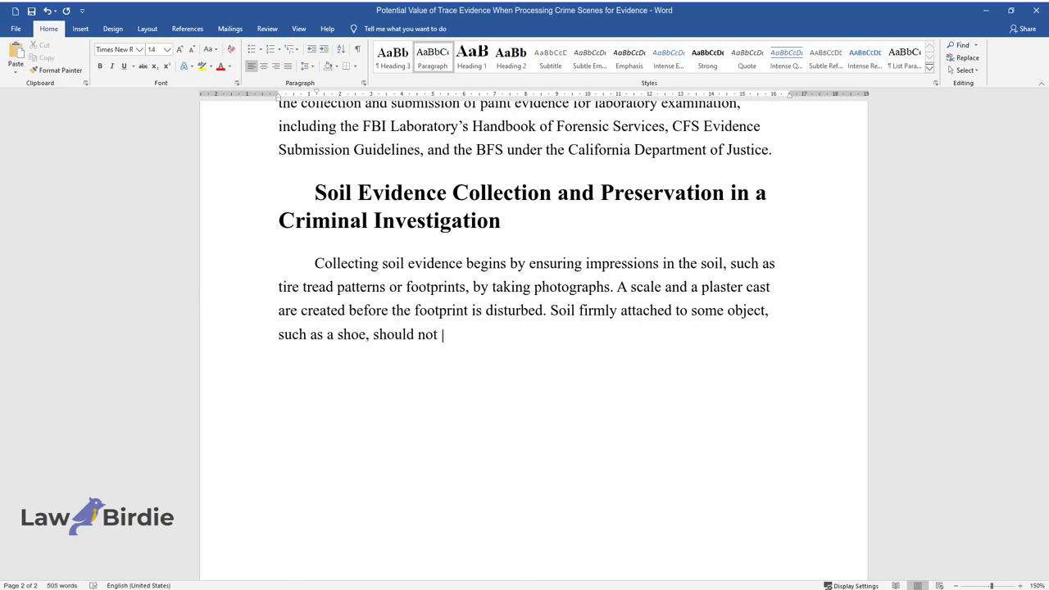
text(be removed; instead, the whole it)
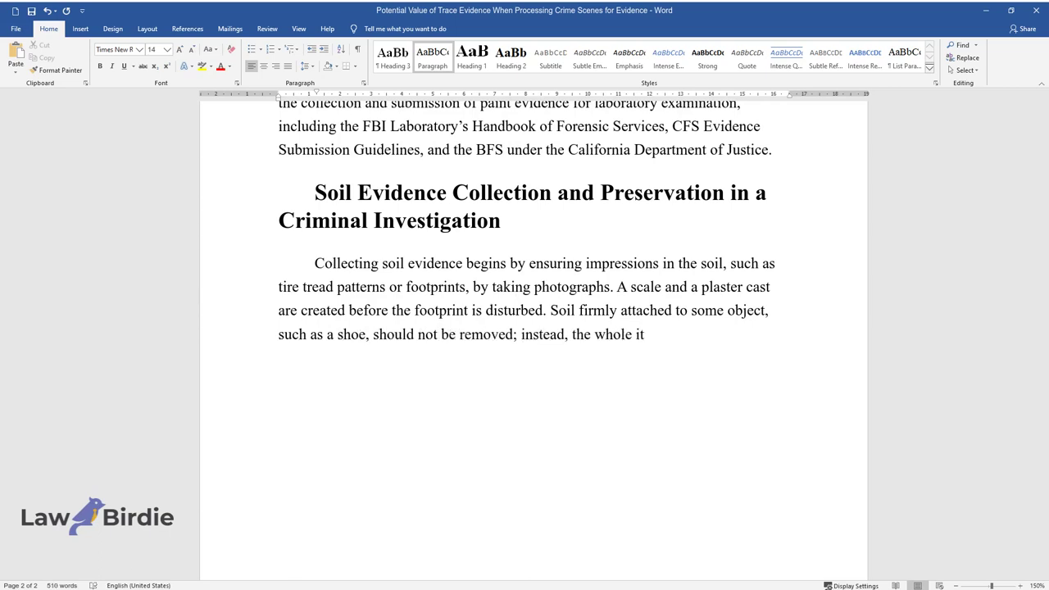
text(em is collected. The soil is drie)
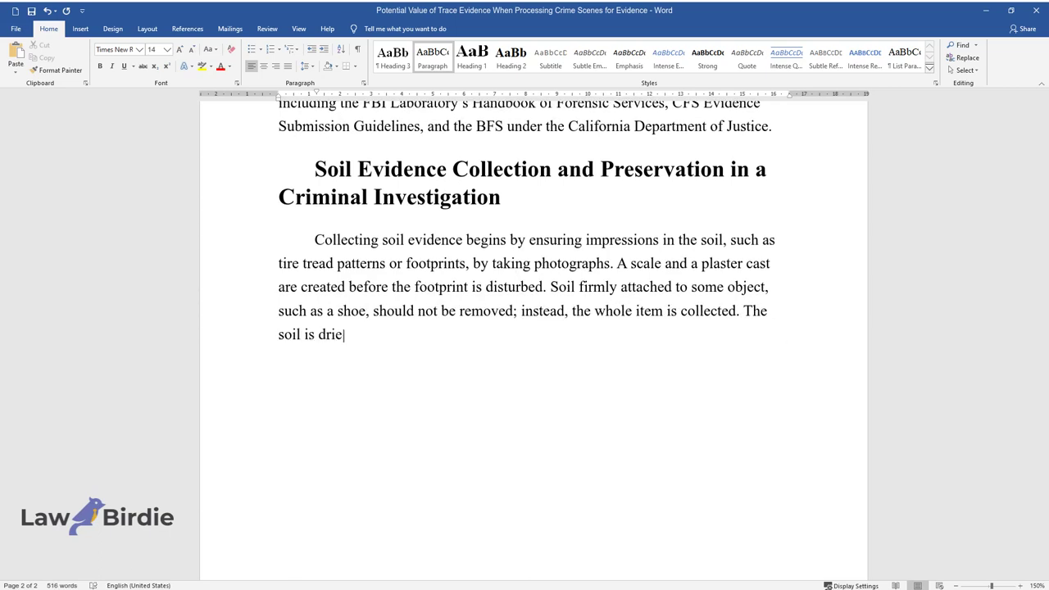
text(d by air then the object is carefully wrapped in )
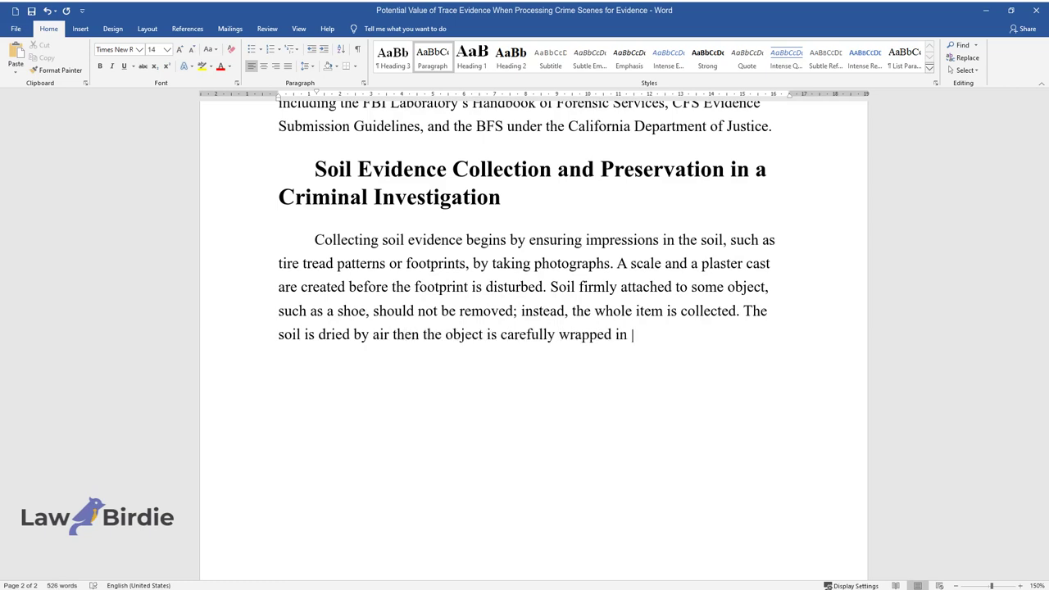
text(butcher paper and placed into a p)
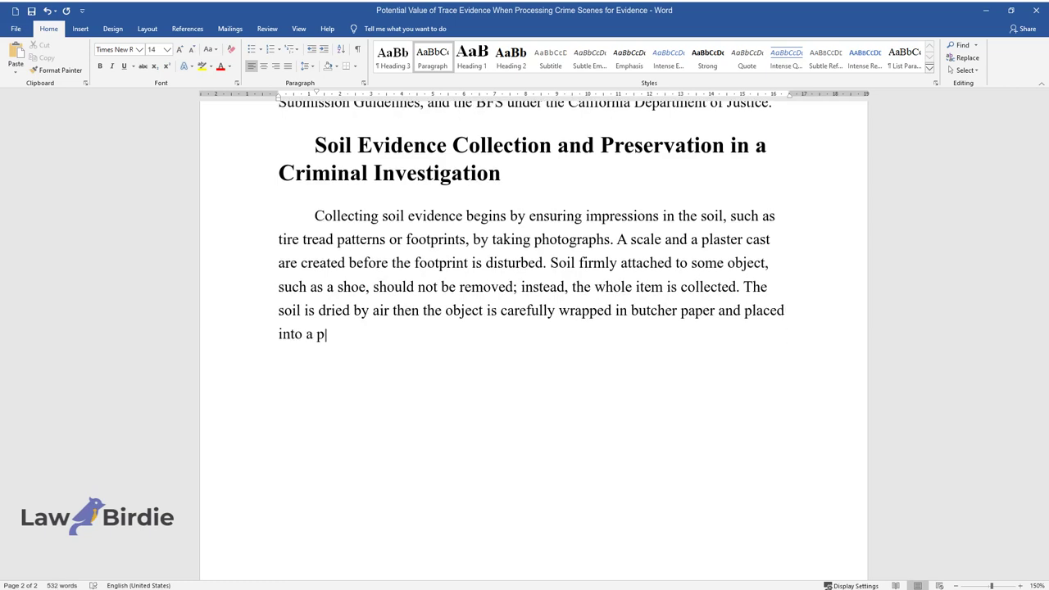
text(aper bag or other suitable vesse)
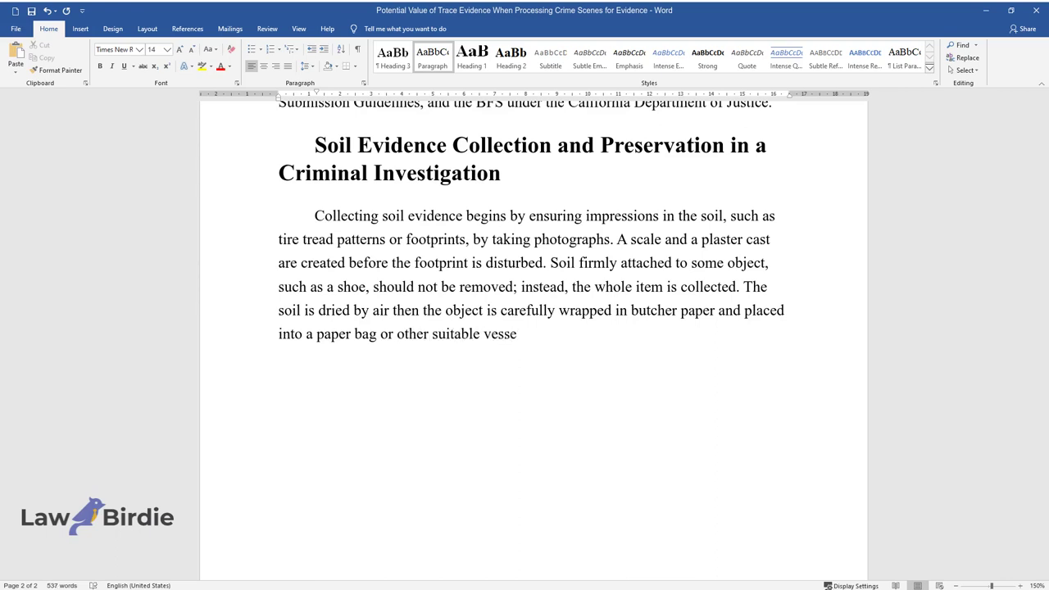
text(l. If the soil is loose, it can b)
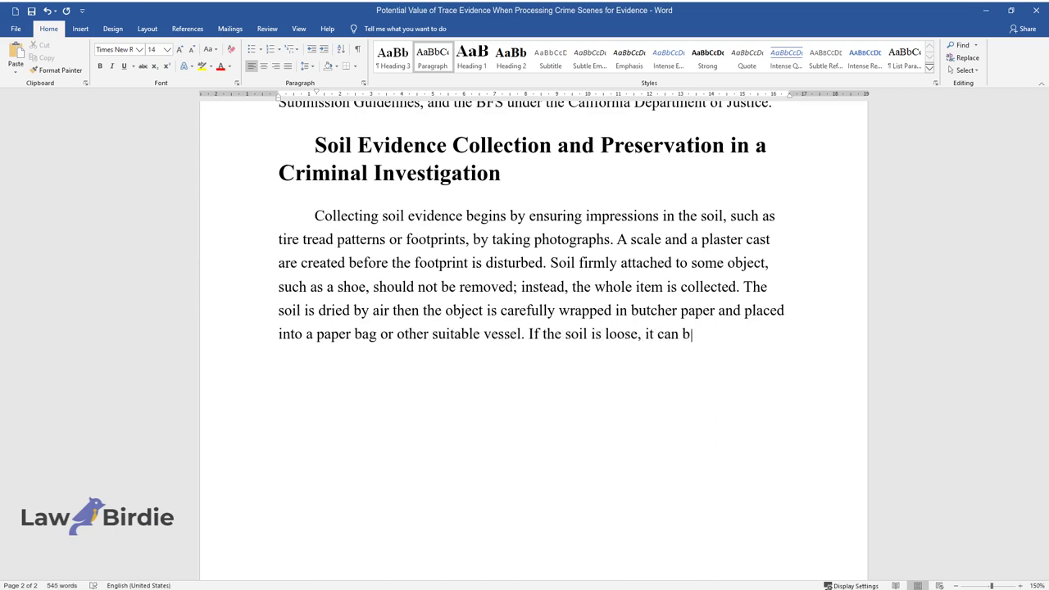
text(e swept onto a clean piece of paper and folded to contain the sample.)
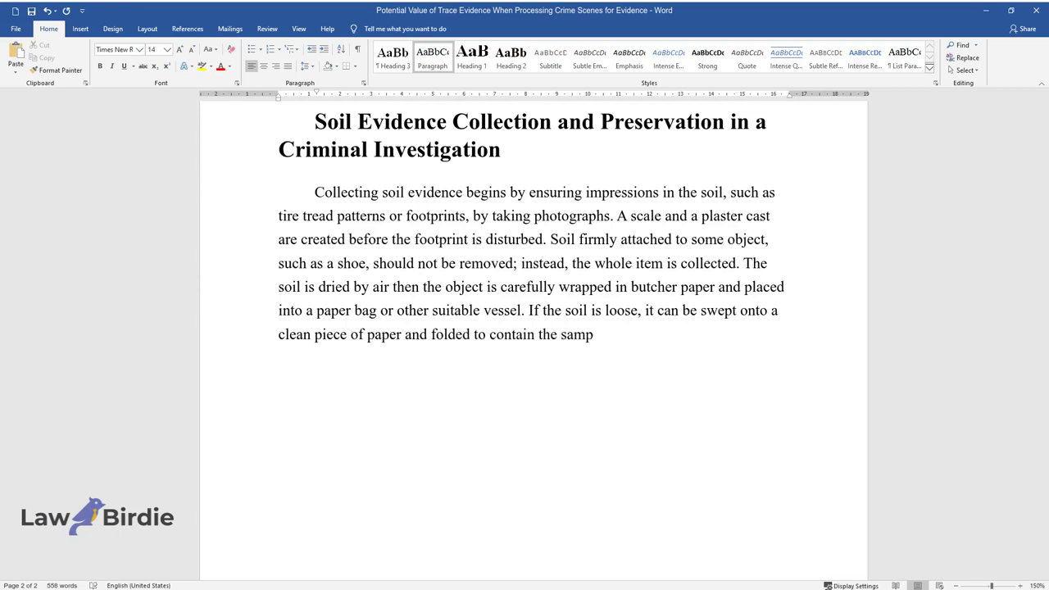
key(Return)
Type the soil-preservation paragraph ending with tamper-evident packaging and the chain of preservation.
text(The investiga)
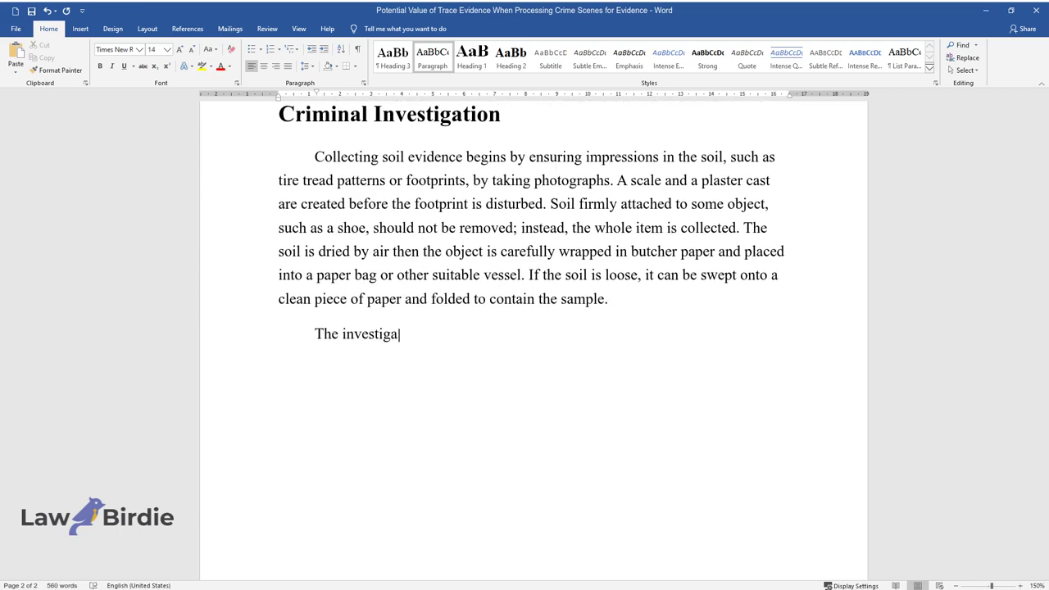
text(tor should carefully preserve the s)
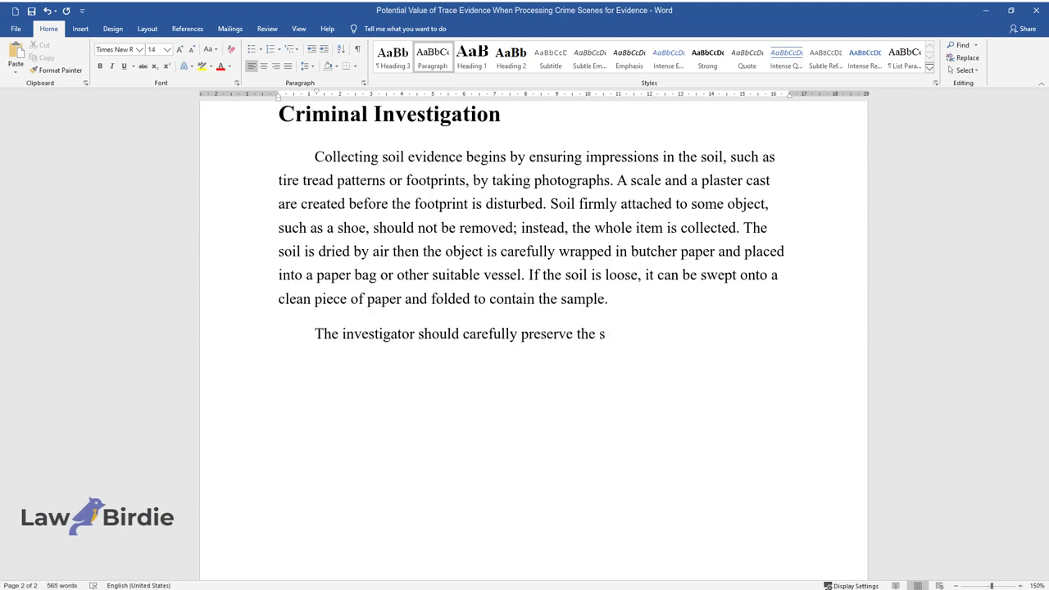
text(oil sample to uphold the integrity)
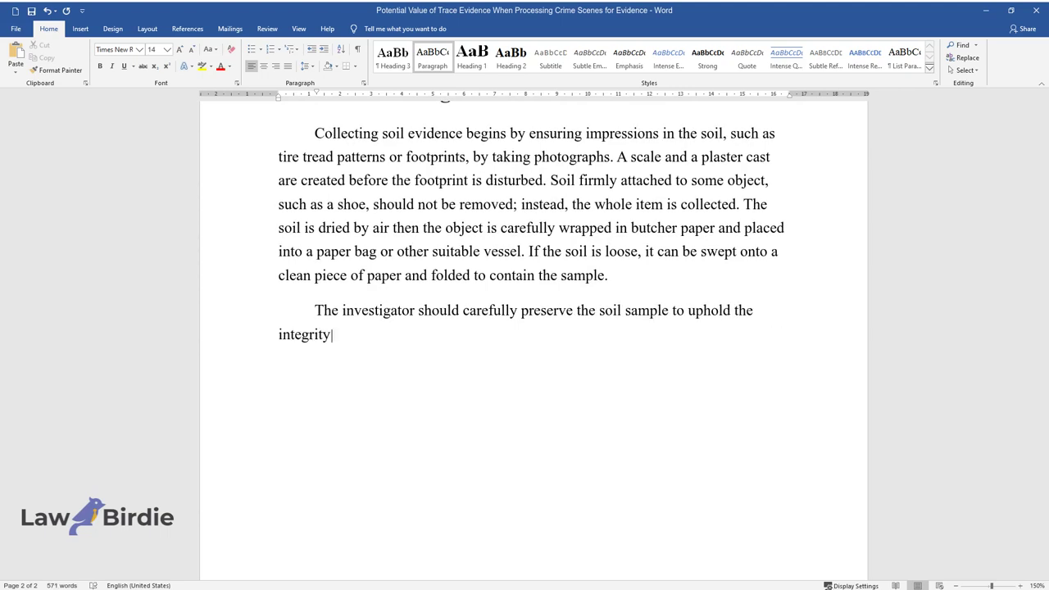
text( of soil evidence. Once the sample )
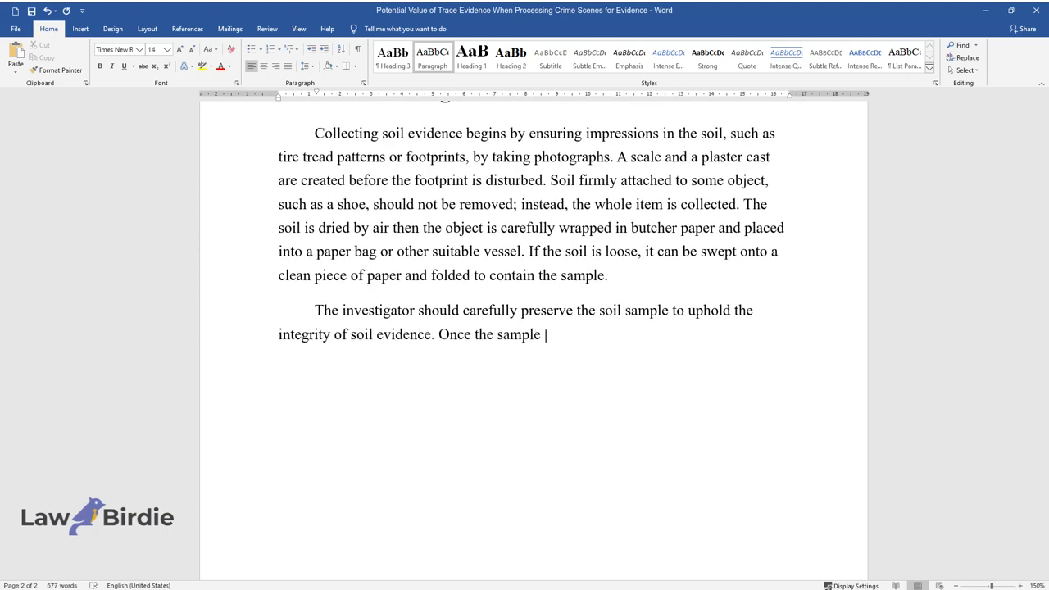
text(is collected, the investigator sho)
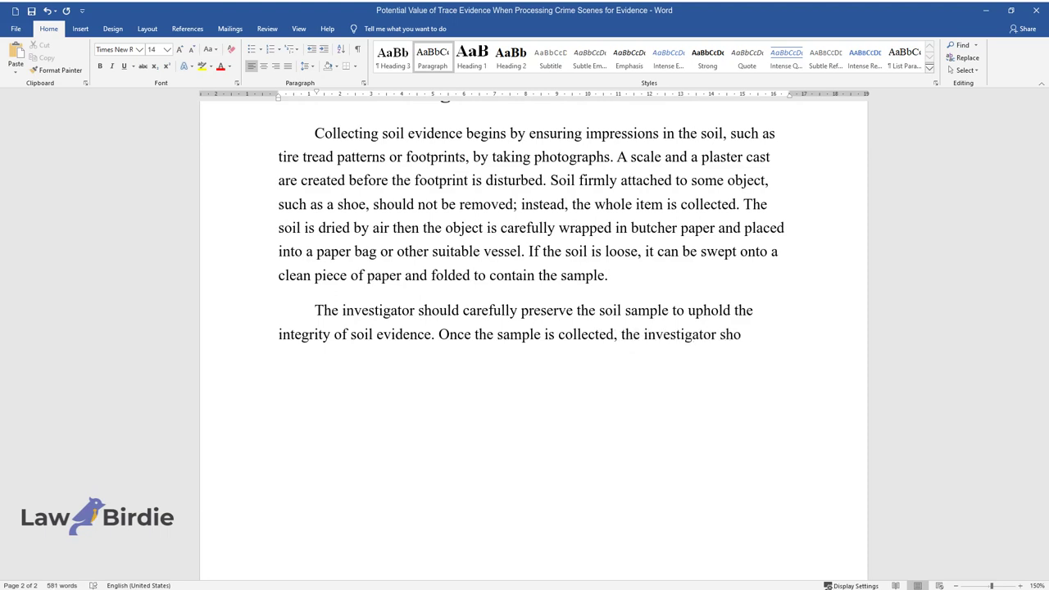
text(uld submit the soil evidence to the)
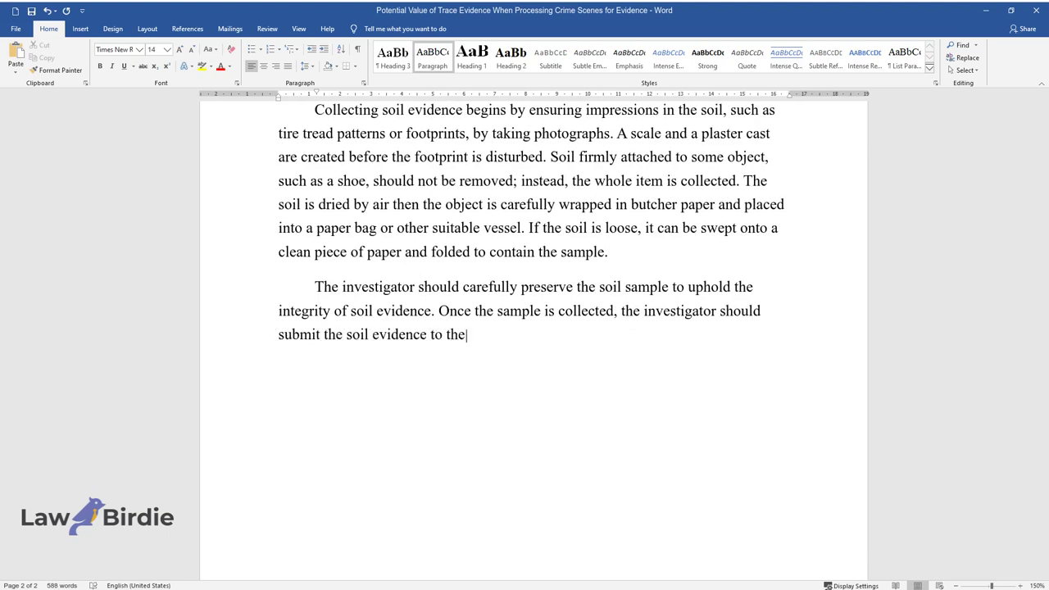
text( forensics laboratory in a state t)
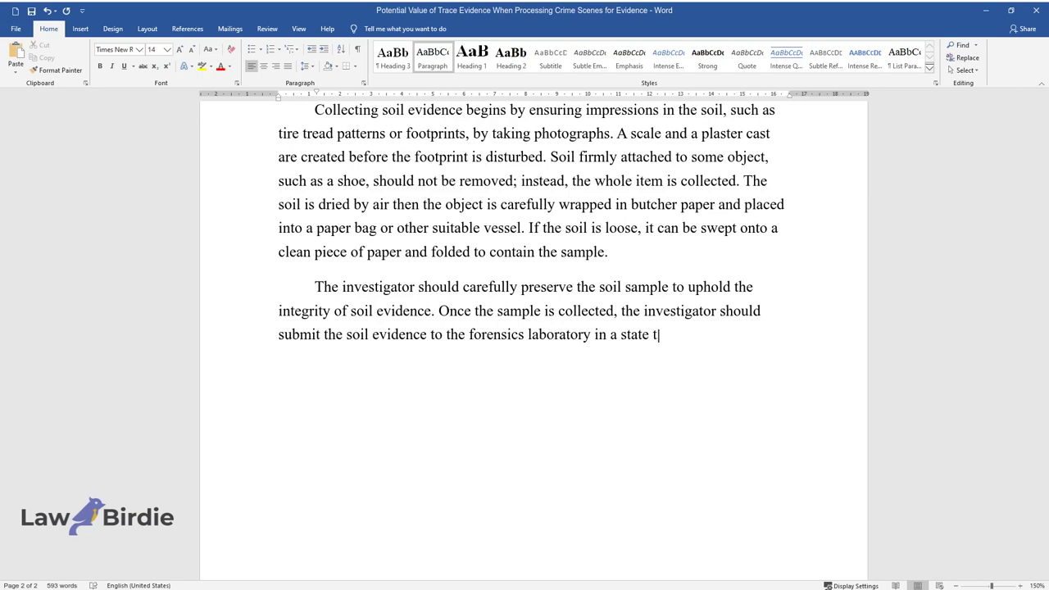
text(hat satisfactorily charact)
text(erizes it)
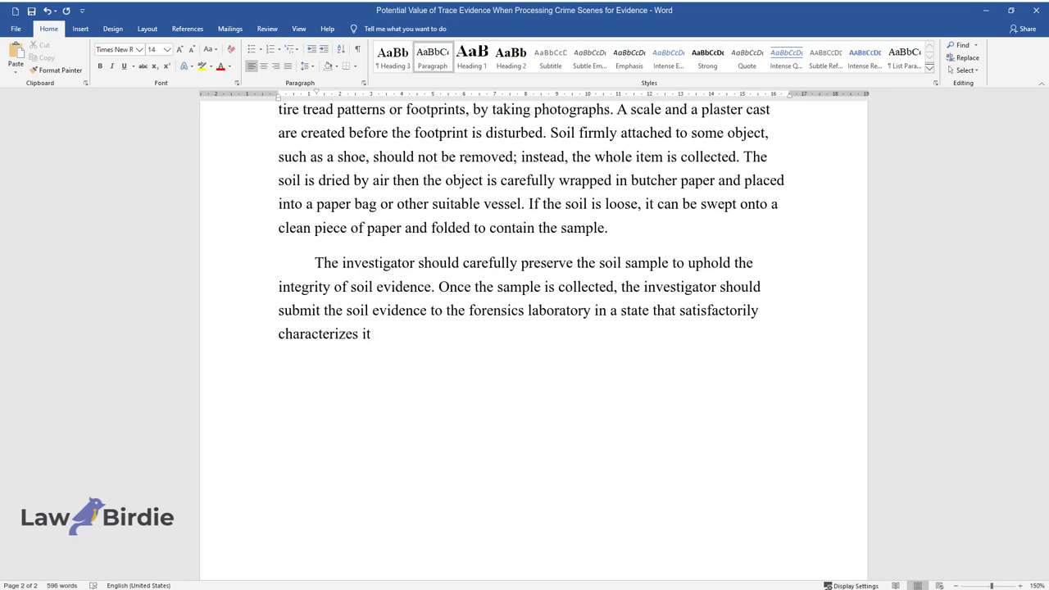
text(s original state. Handling of the )
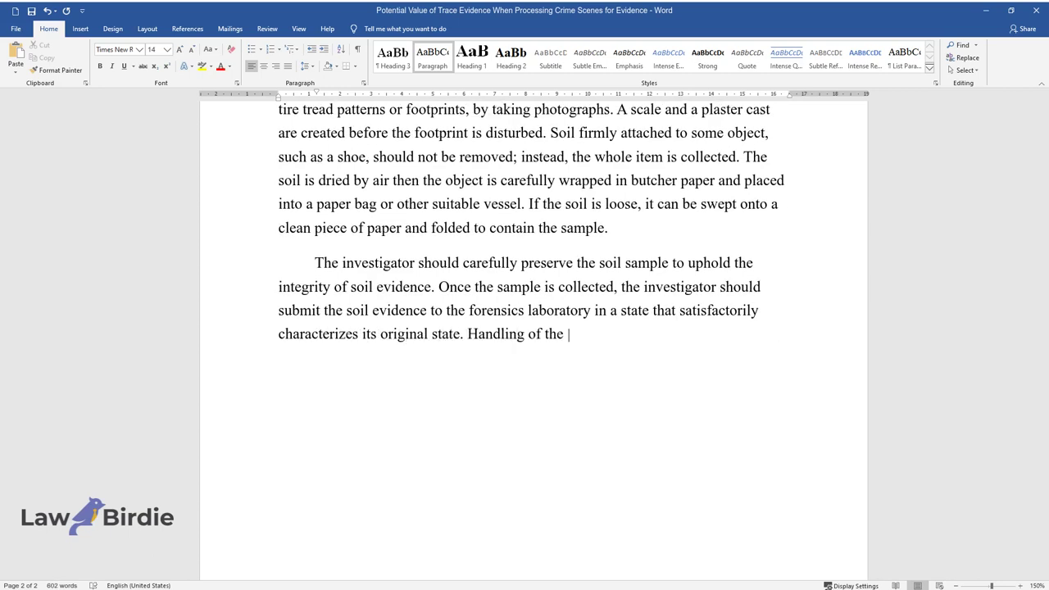
text(soil evidence must be minimized and)
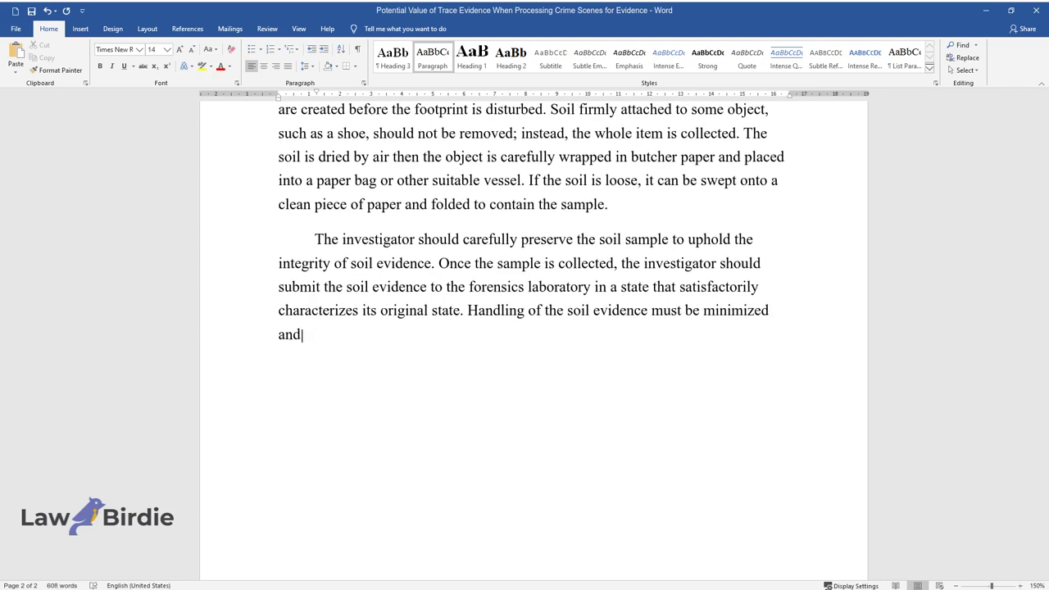
text( protected from harmful or mechani)
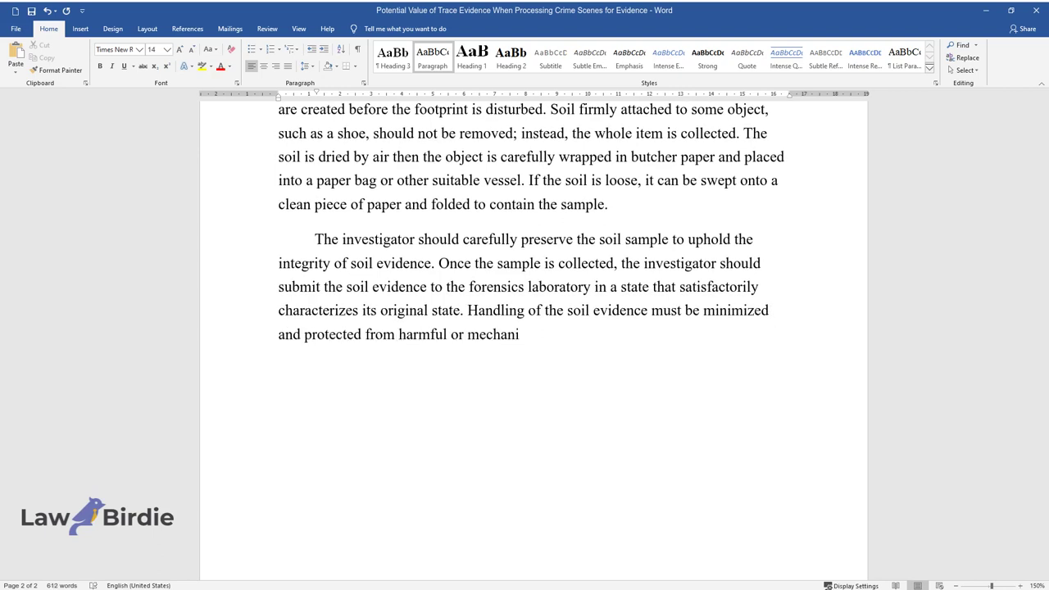
text(cal changes, corruption, and uninte)
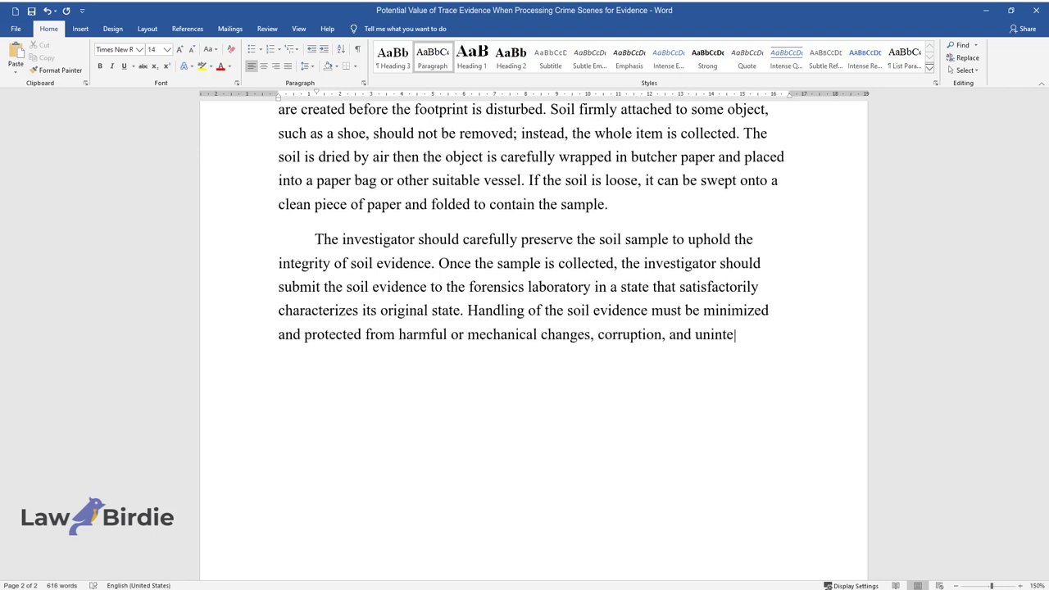
text(nded loss. The sample packages sho)
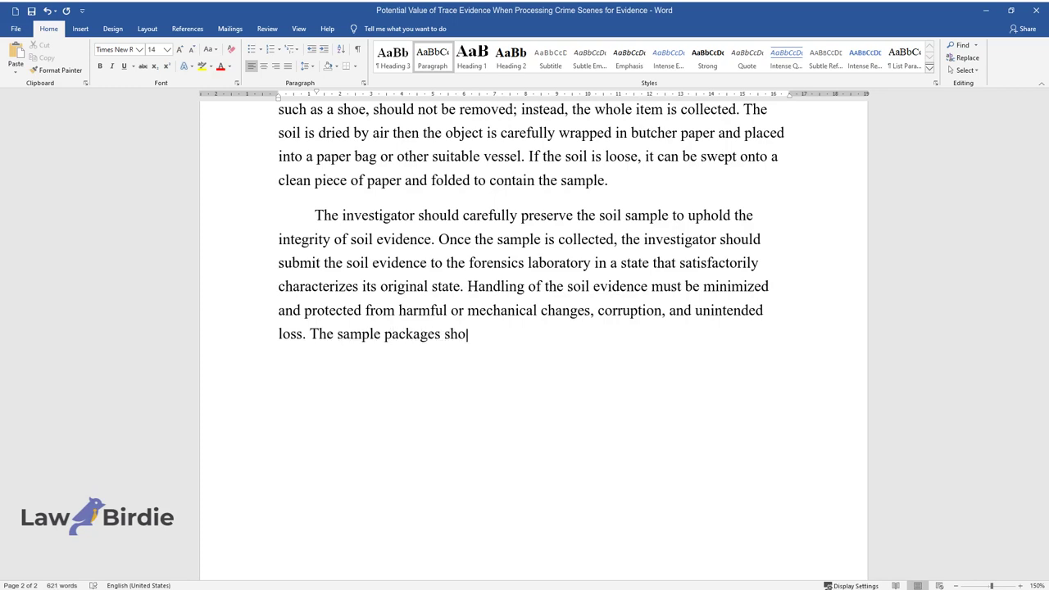
text(uld be wrapped correctly using tamp)
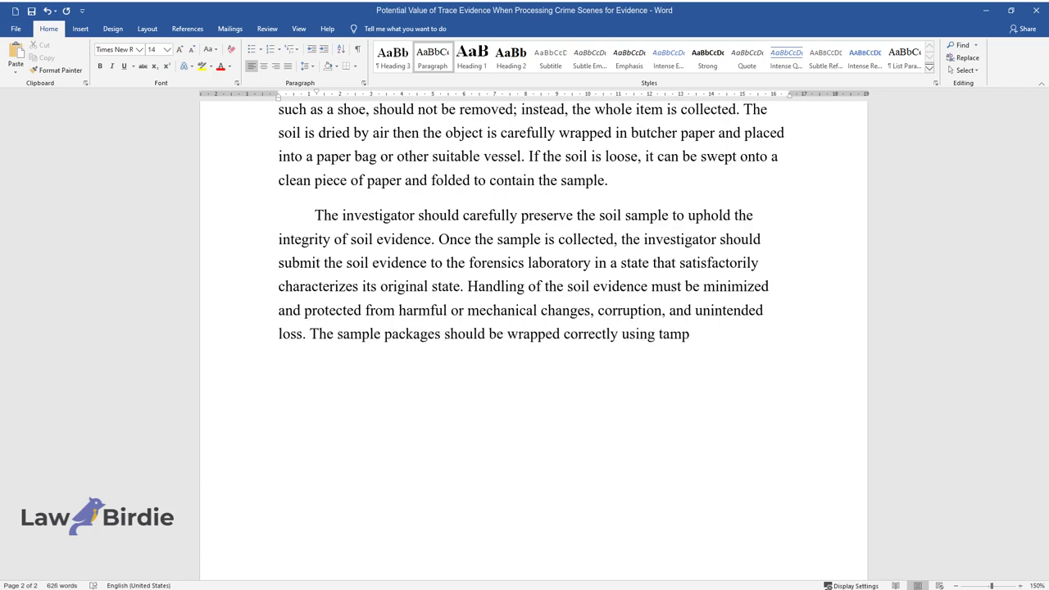
text(er-evident means to maintain the chain of preservation.)
key(Return)
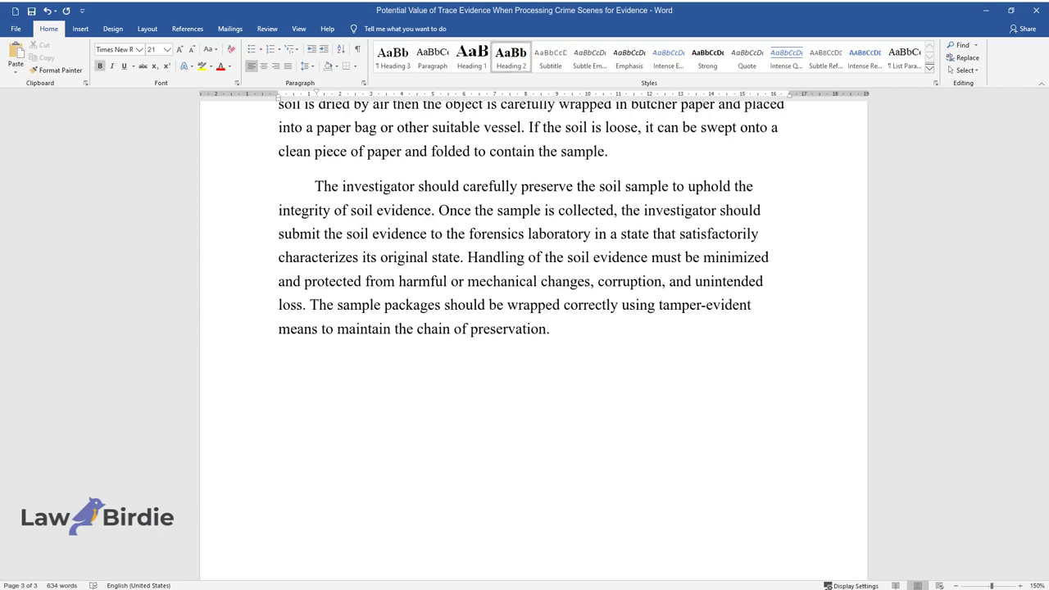
Add the heading 'Crime Lab Forensic Soil Examination' and its paragraph on soil chemistry profiling.
text(Crime Lab Forensic S)
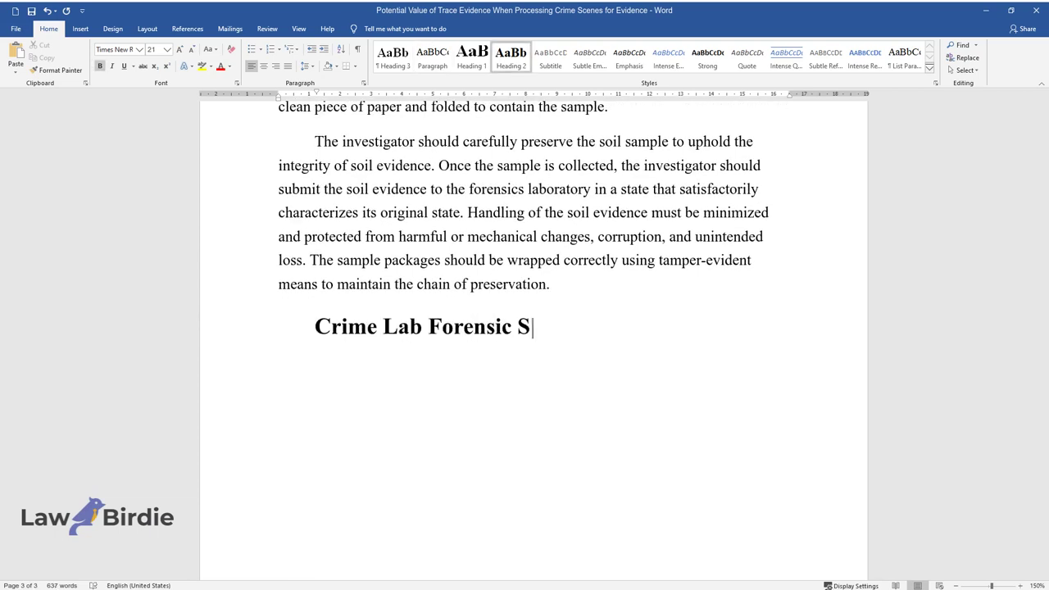
text(oil Examination)
key(Return)
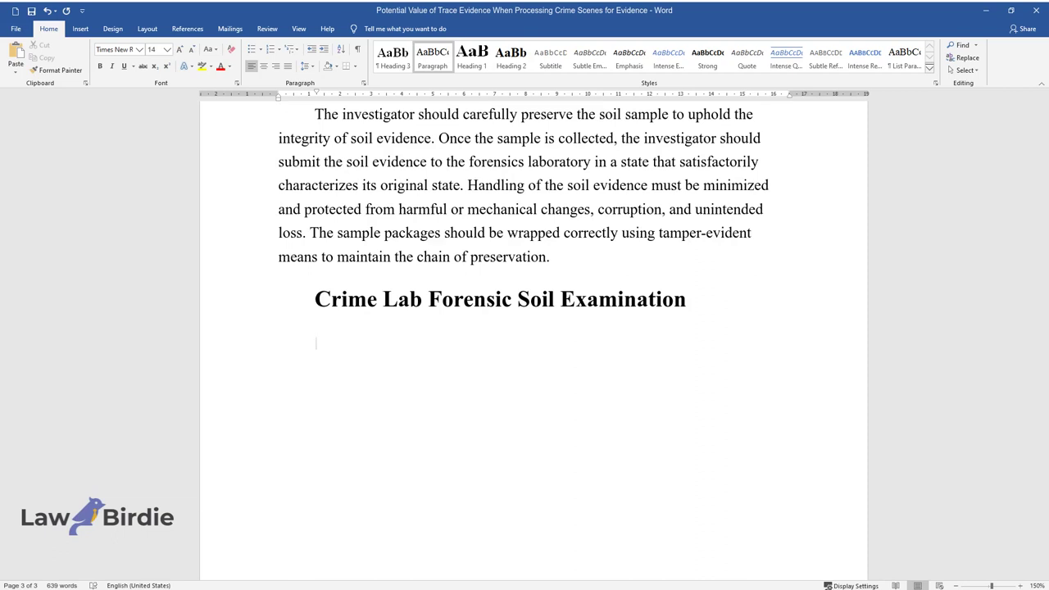
text(The crime lab seeks to use s)
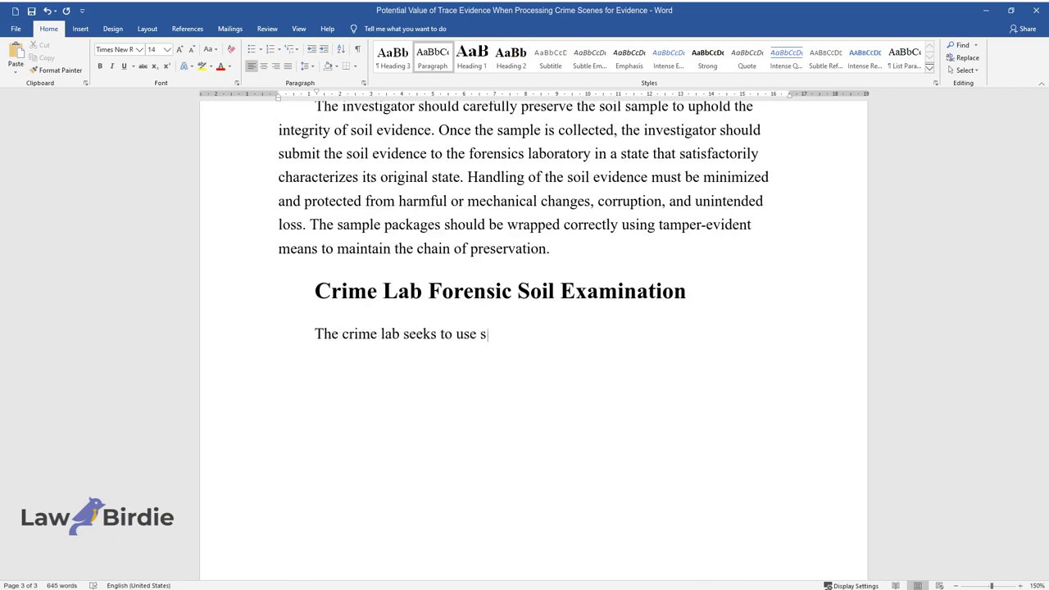
text(oil evidence to profile the che)
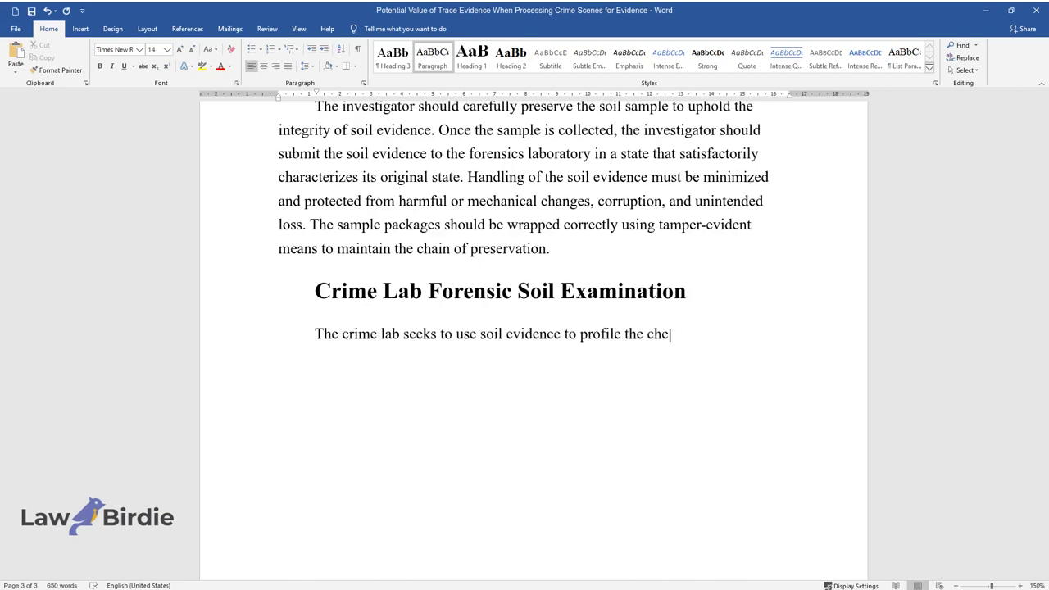
text(mistry of the soil to show a prob)
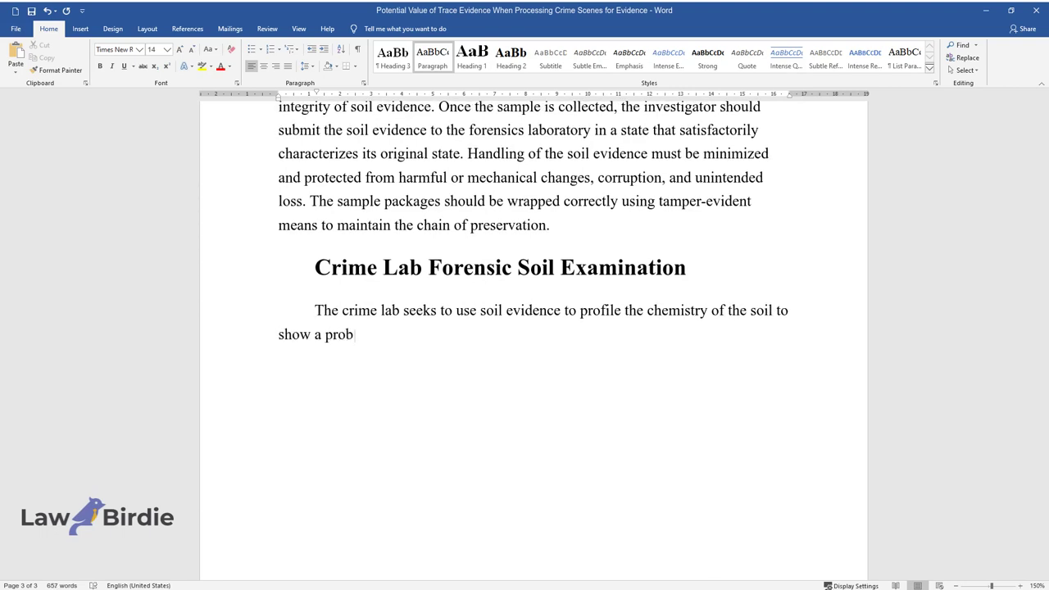
text(able origin. The process begins )
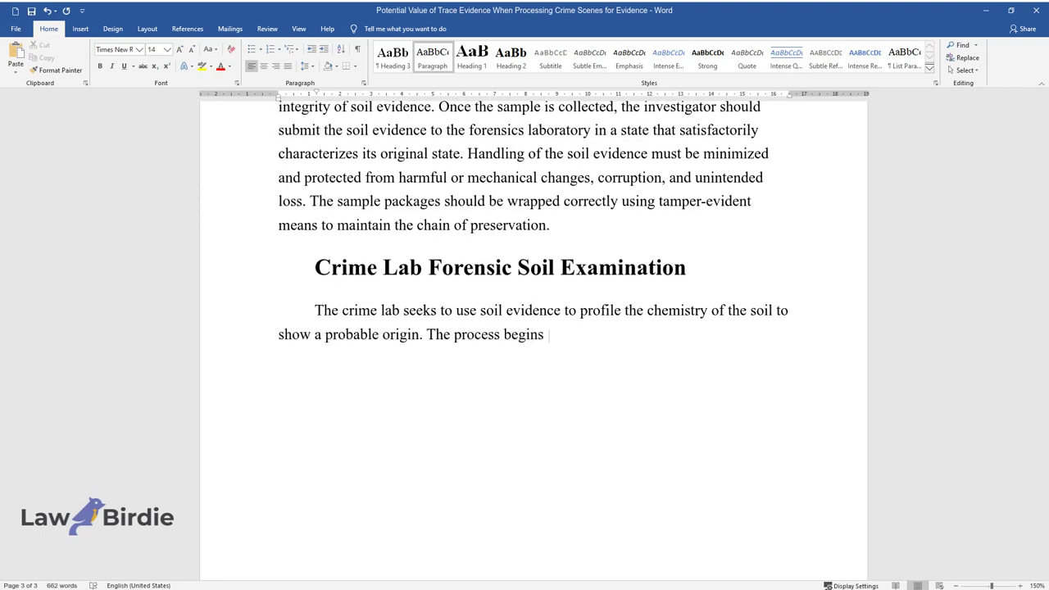
text(by drying the collected soil sam)
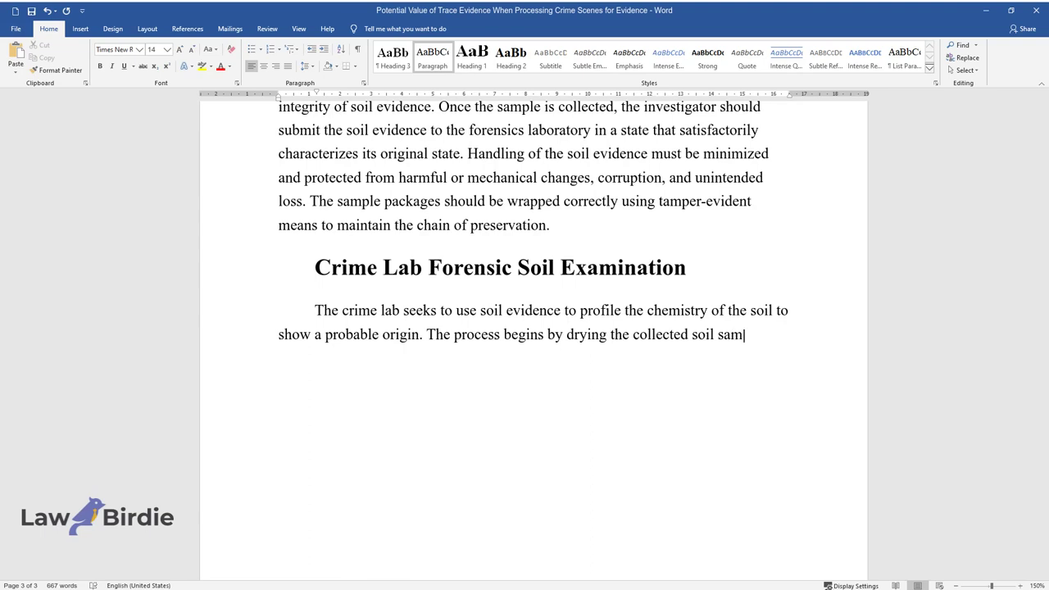
text(ple to avert further material dec)
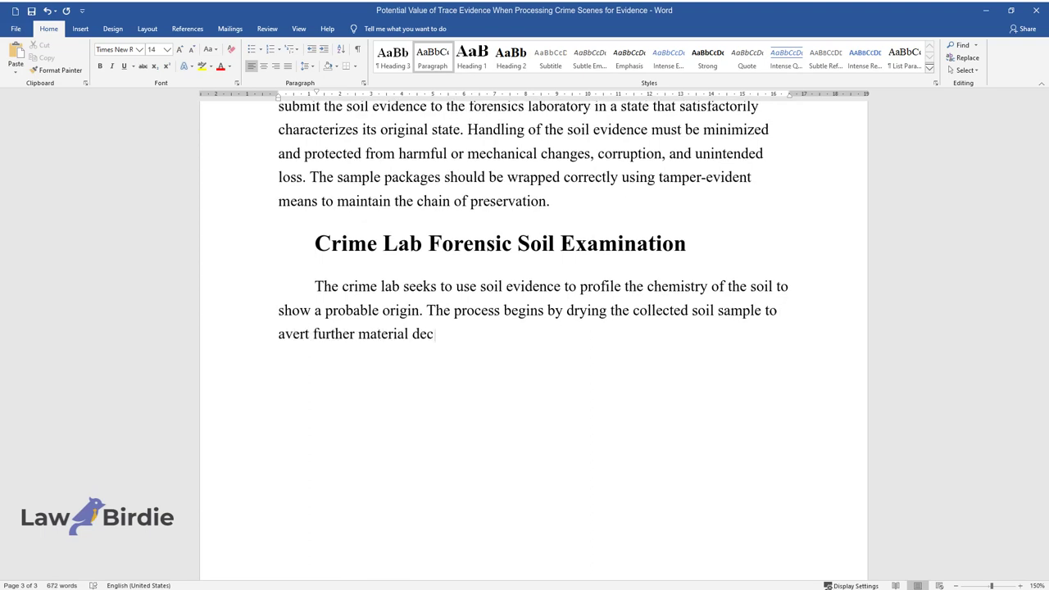
text(omposition. Afterward, the foren)
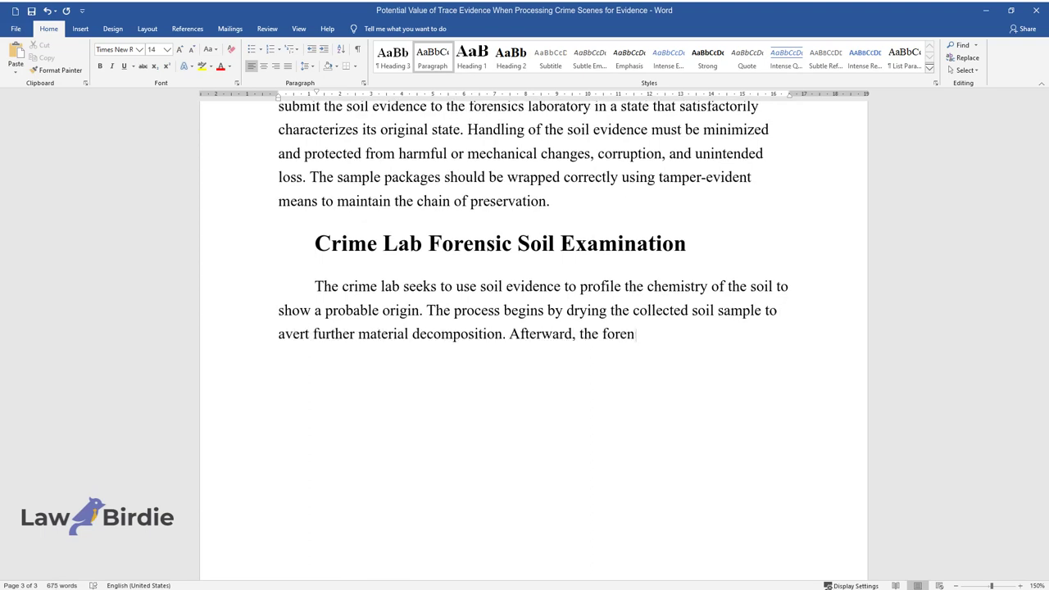
text(sic soil experts conduct physical and ch)
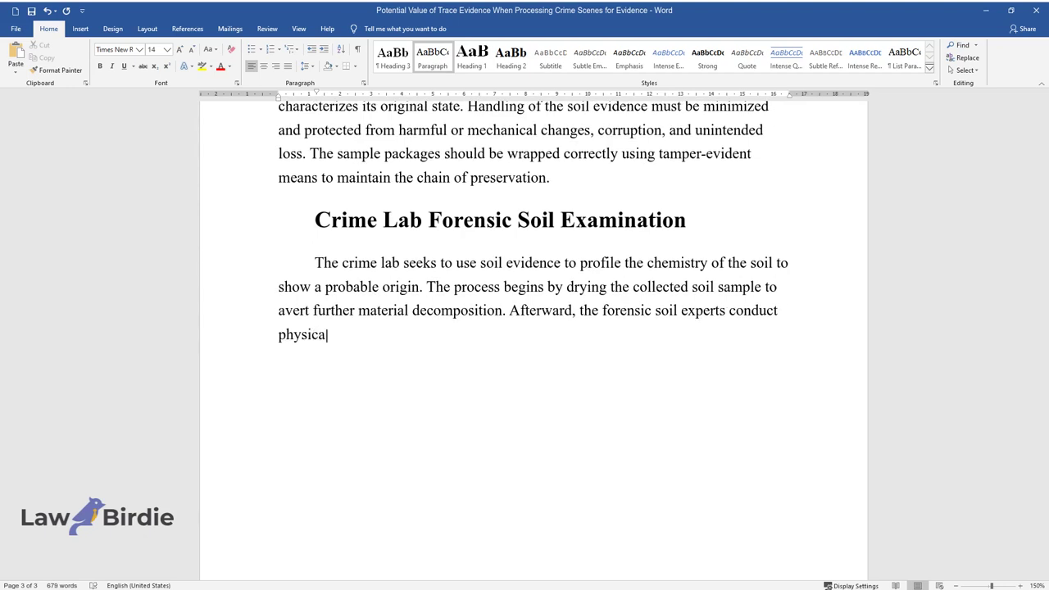
text(emical tests to compare )
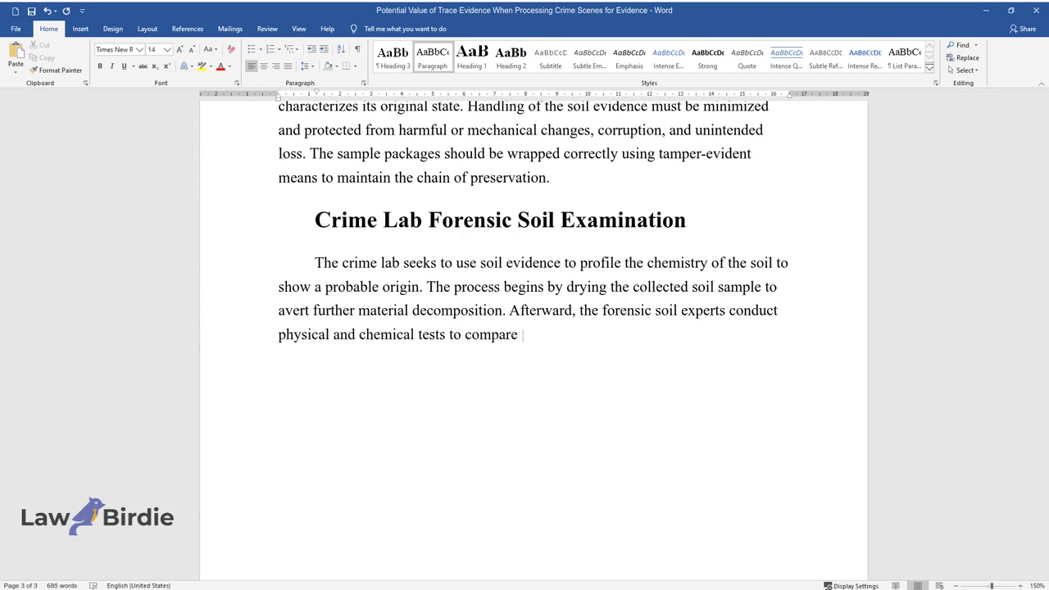
text(soil samples found on the suspect)
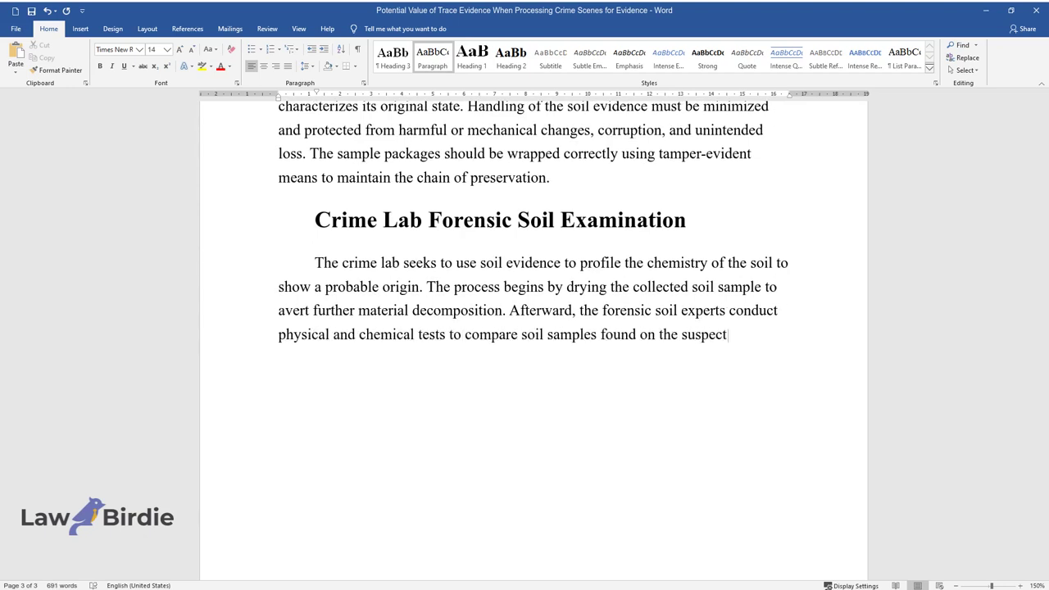
text( and the crime scene. The initia)
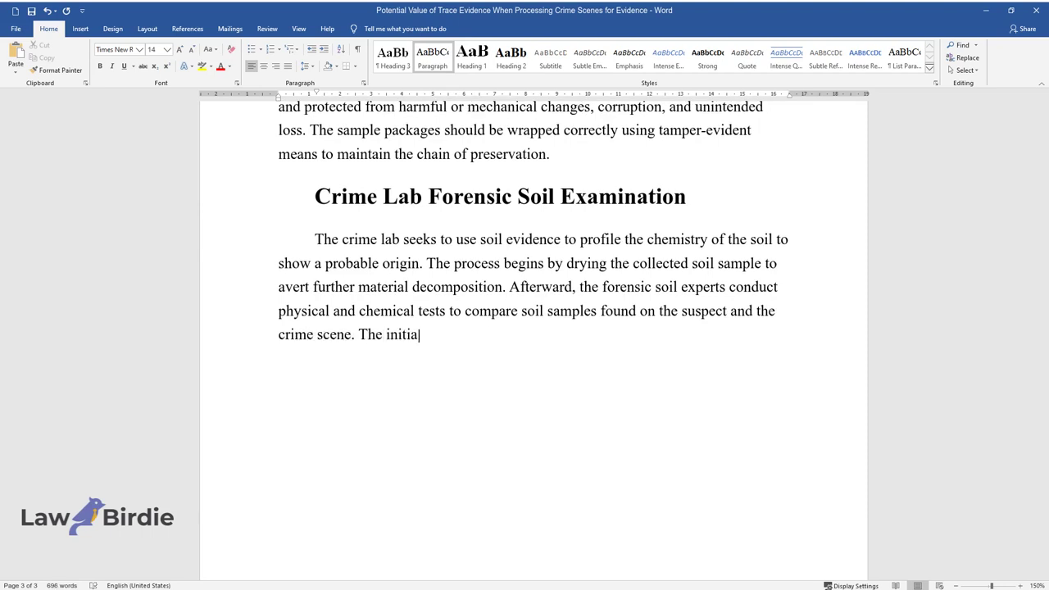
text(l analysis is conducted through )
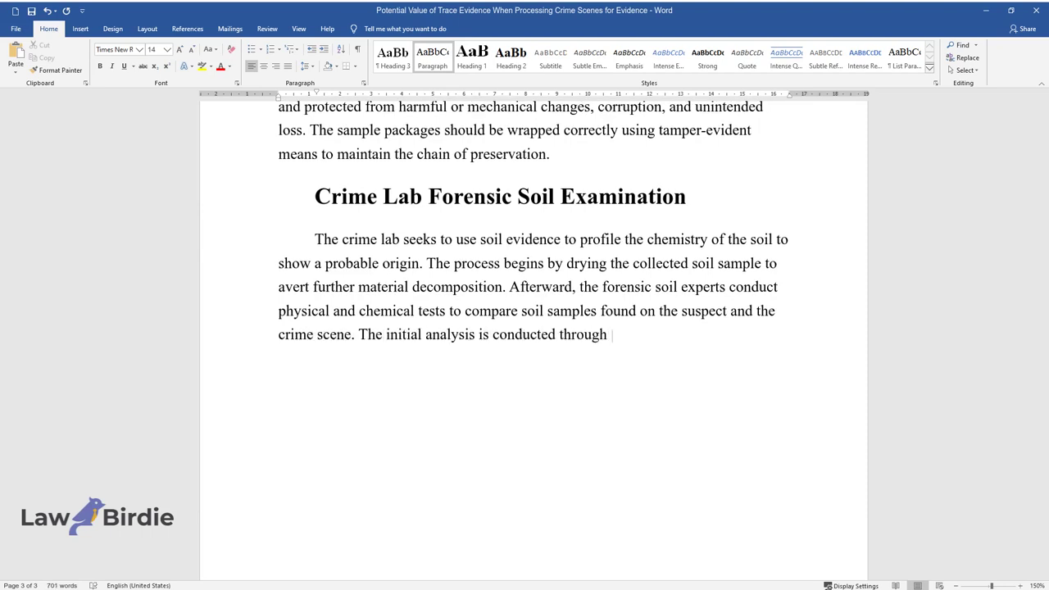
text(a microscope to identify whether)
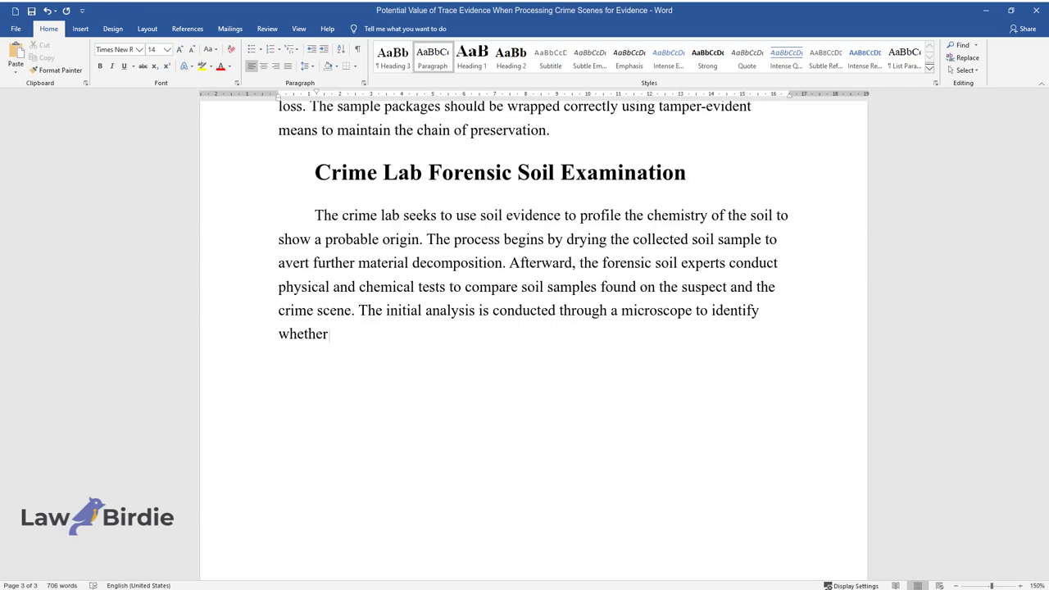
text(particles or not. Kaur et al. sta)
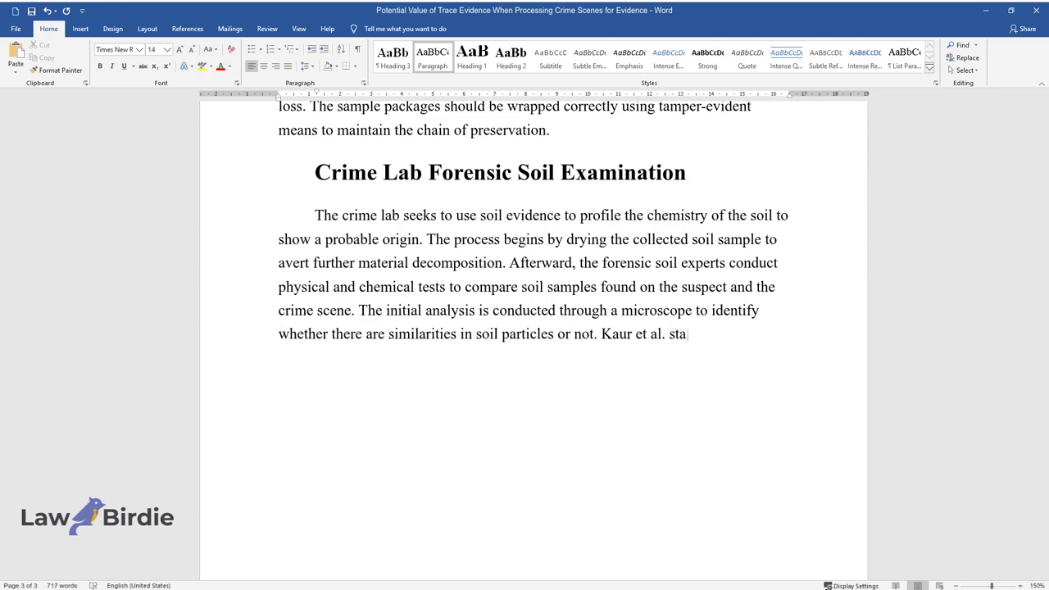
text( if there are sim)
text(ilaritie)
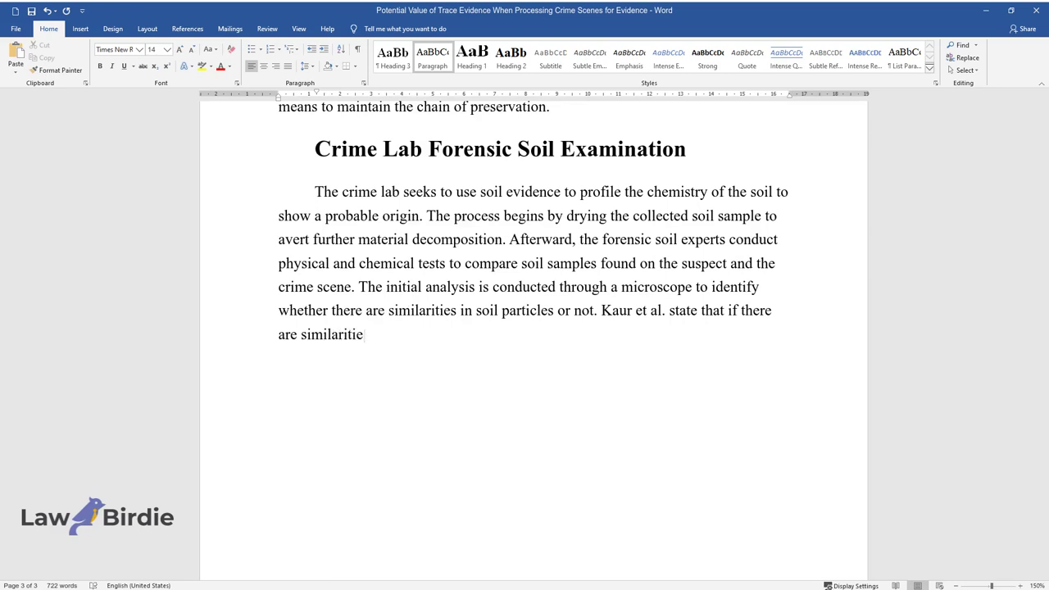
text(s, simple and rapid screening ap)
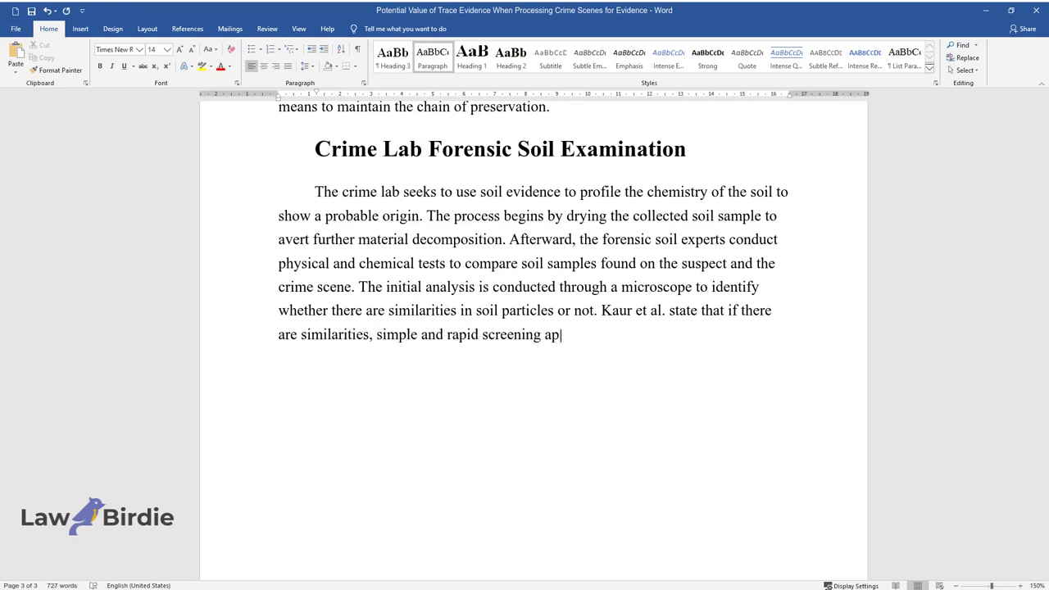
text(proaches are applied for color co)
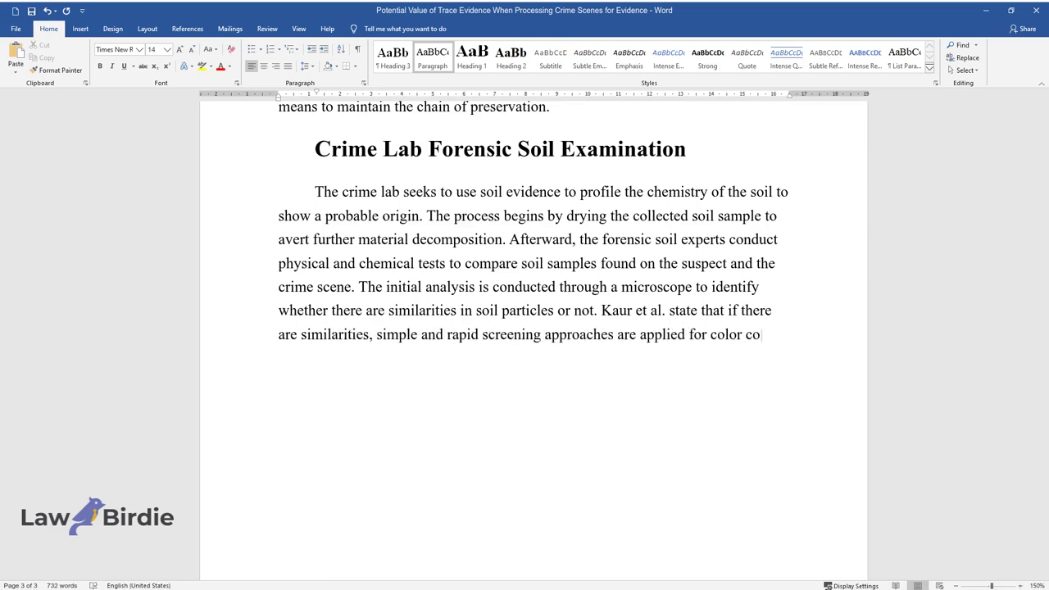
text(mparison and to study the distri)
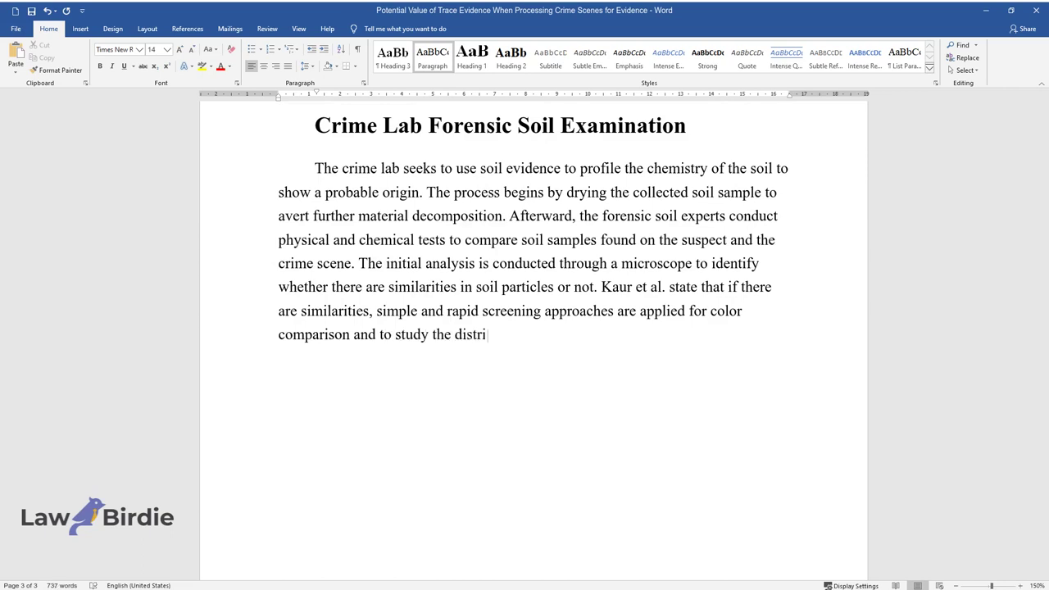
text(bution of particle sizes. Instru)
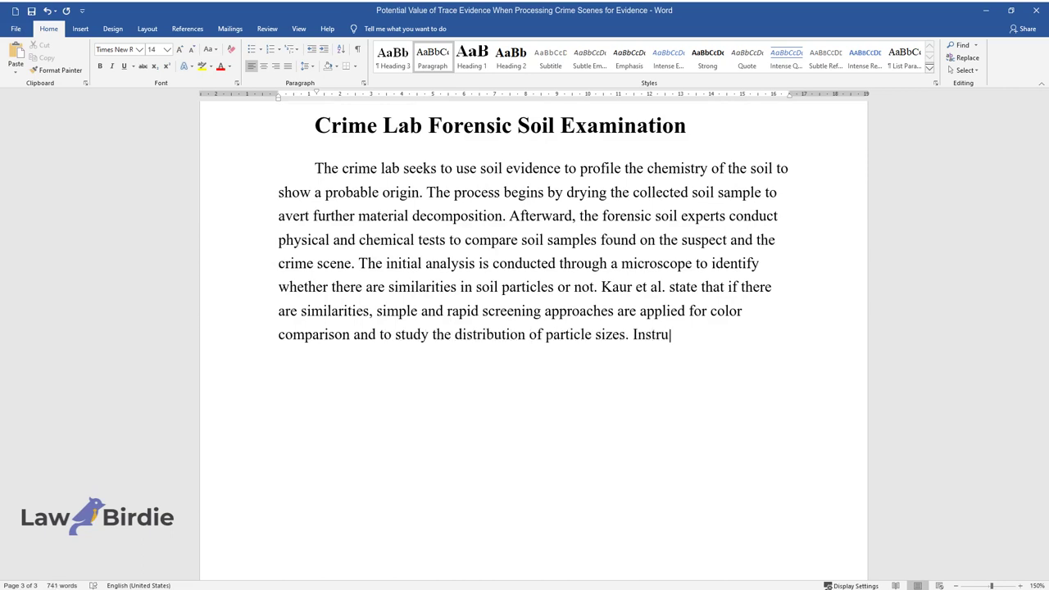
text(mental analysis is then conducte)
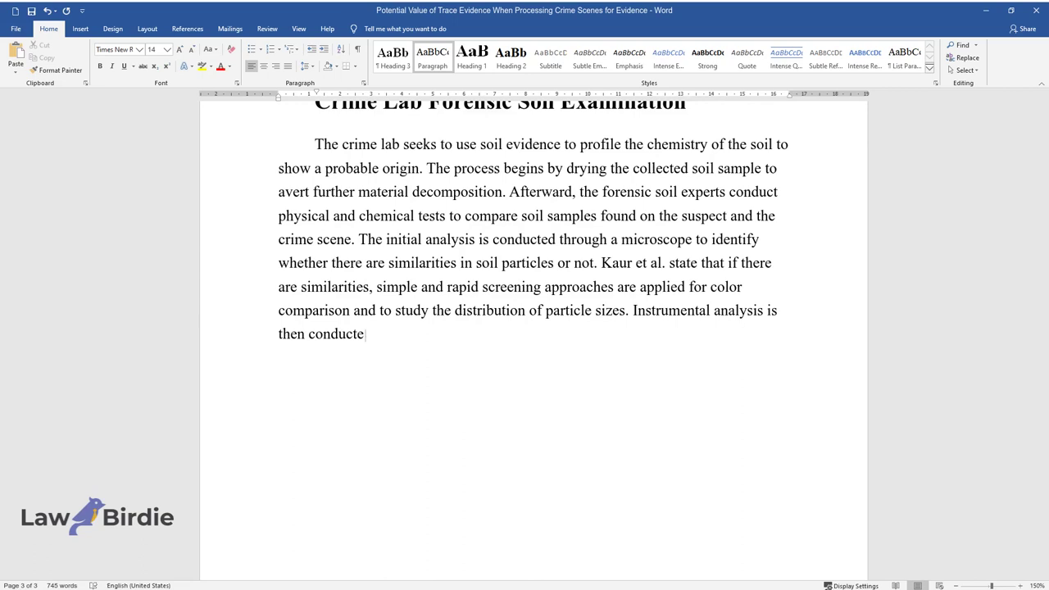
text(d, especially by using scanning e)
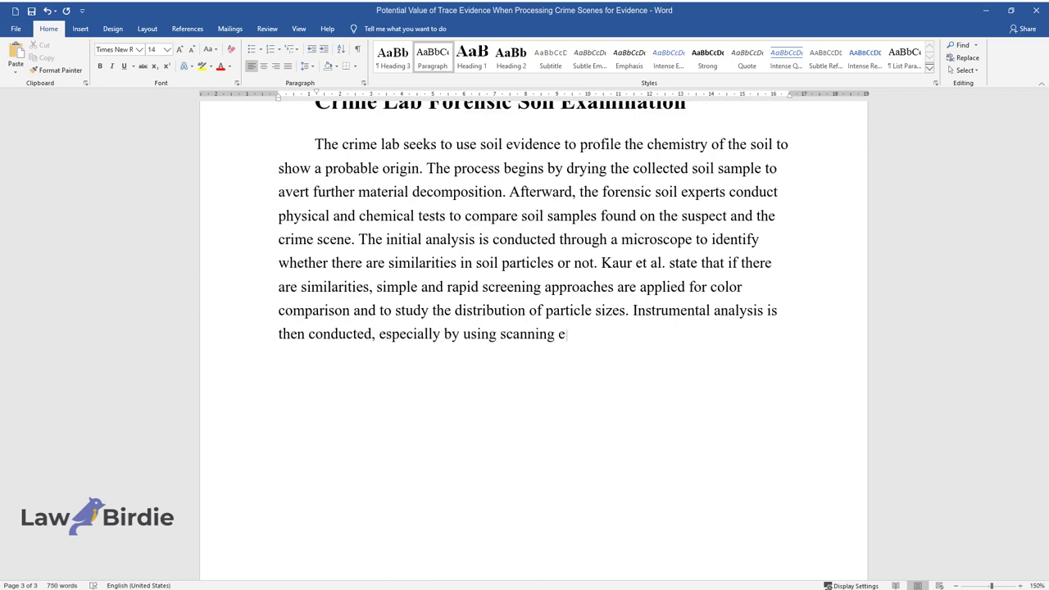
text(lectron microscopes (SEMs) and t)
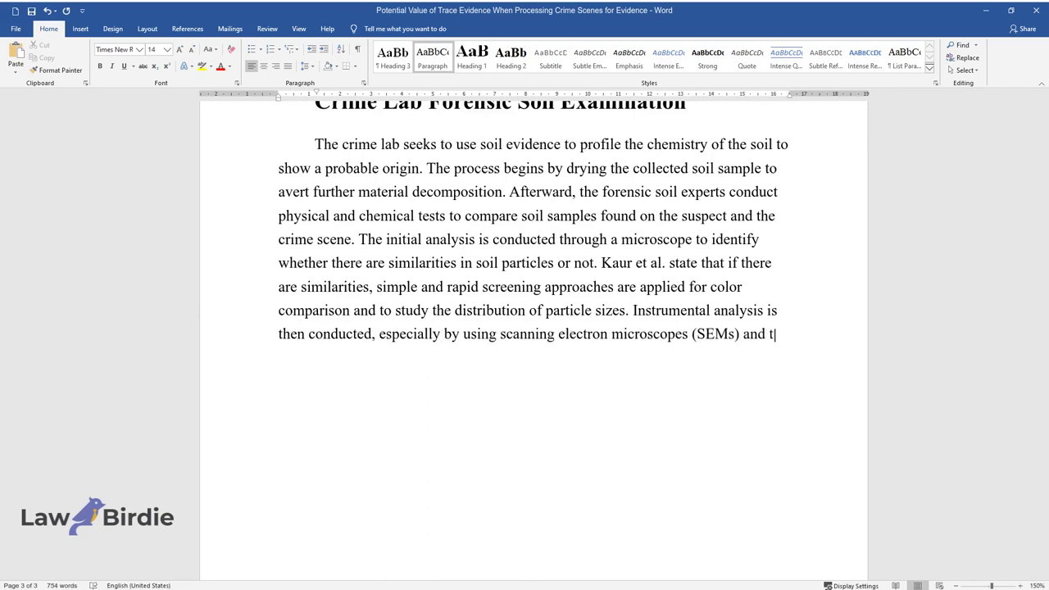
text(ransmission electron microscopes)
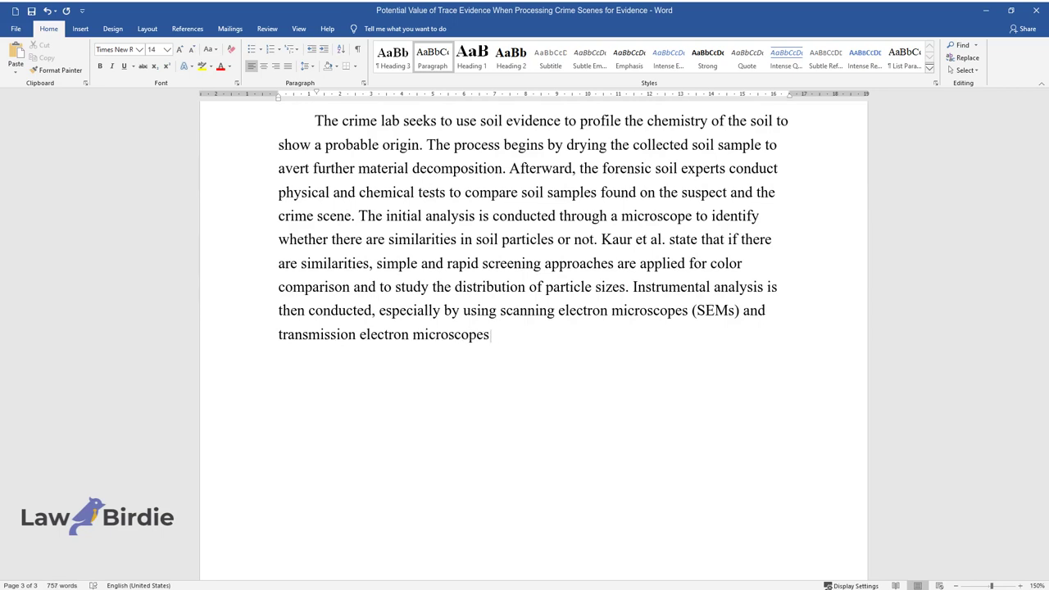
text( (TEMs) to study the chemical co)
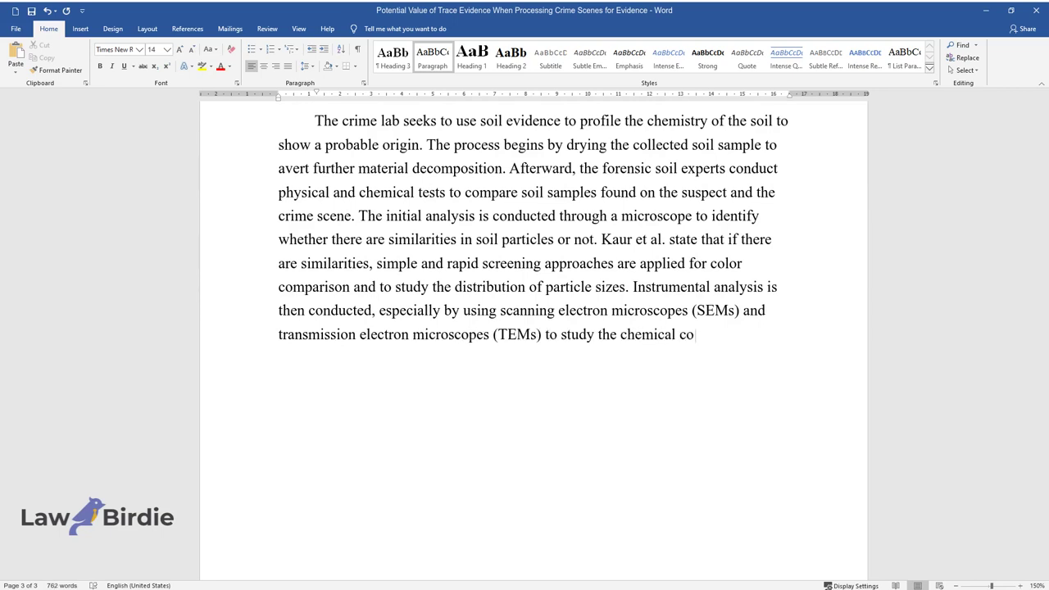
text(mposition and morphology of the p)
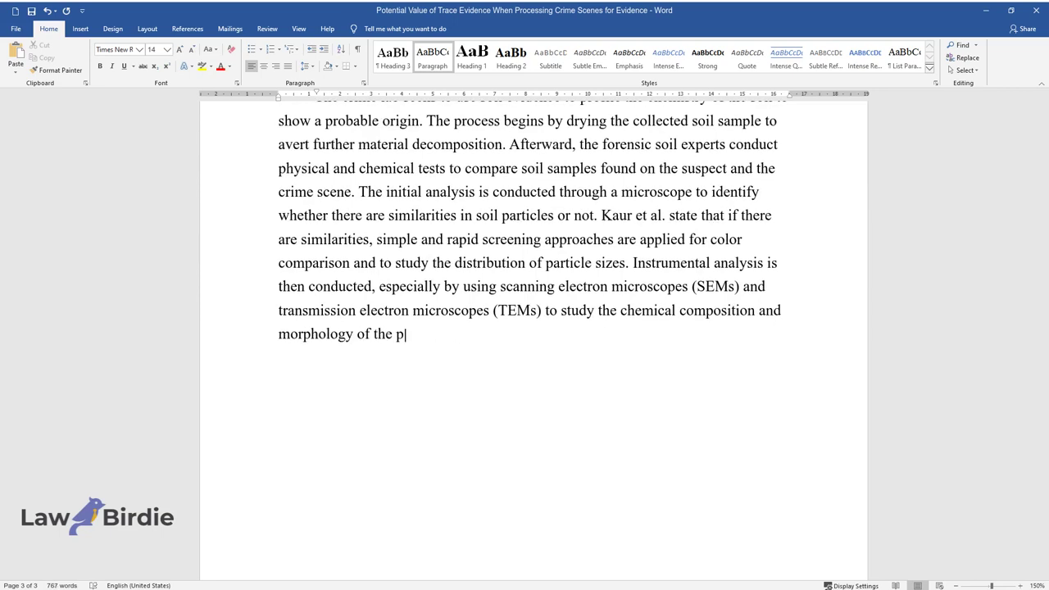
text(articles. Inorganic elements in)
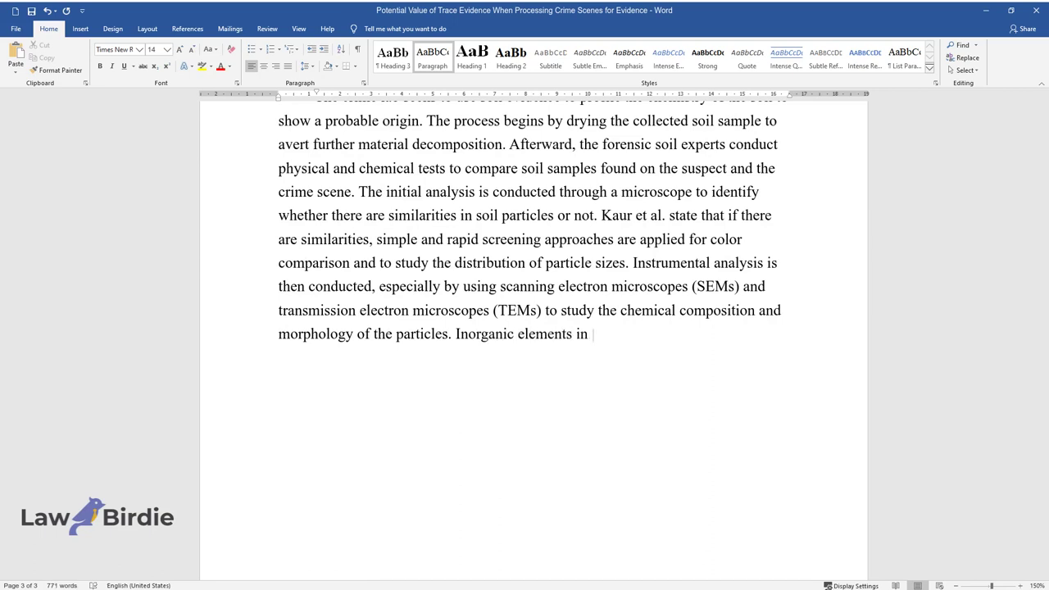
text( the soil sample are examined through elem)
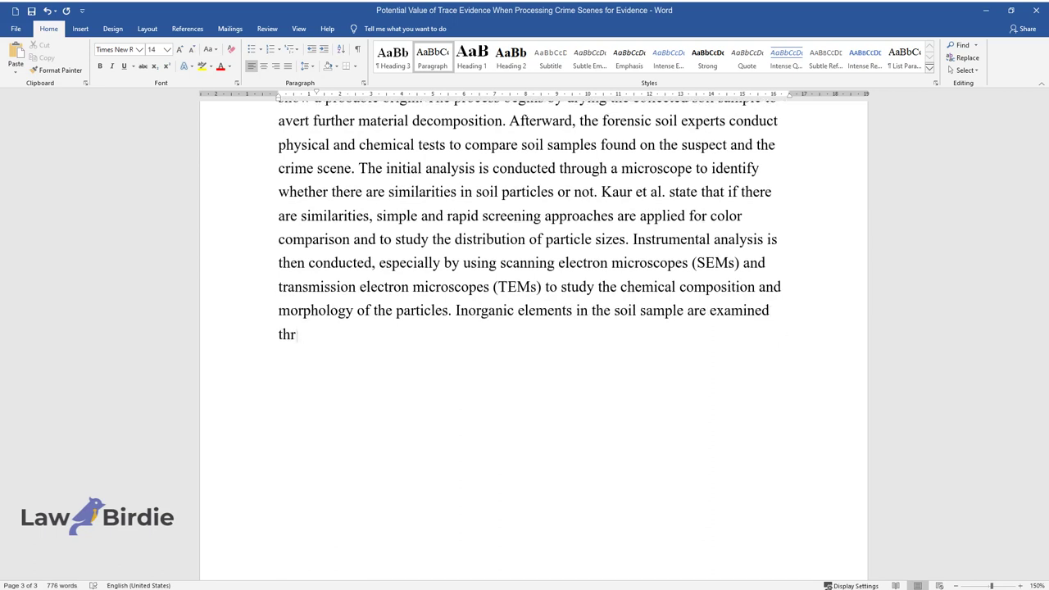
text(ental analysis. At the )
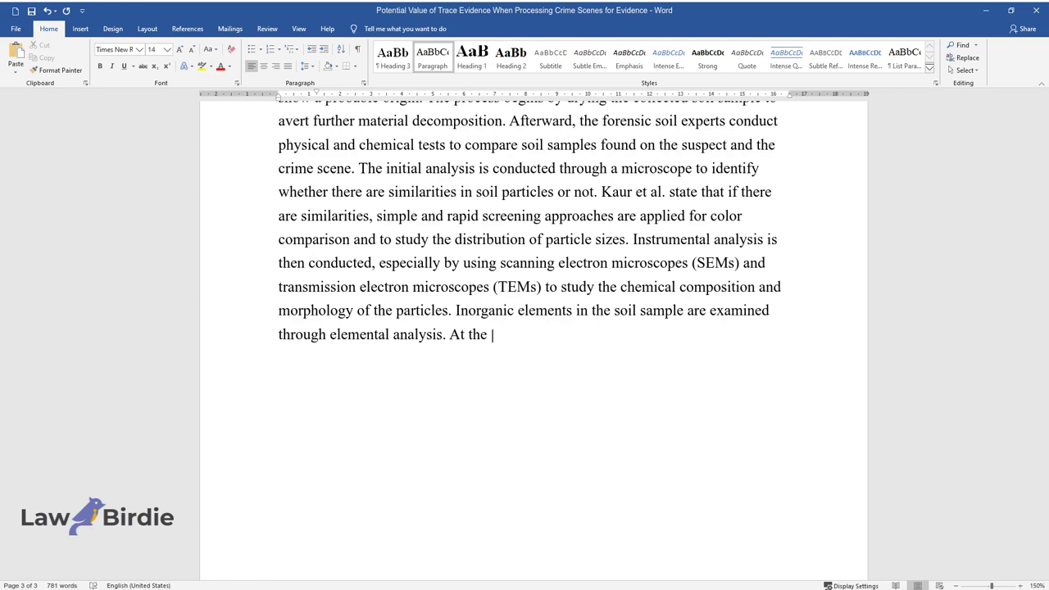
text(same time, ground-penetrating ra)
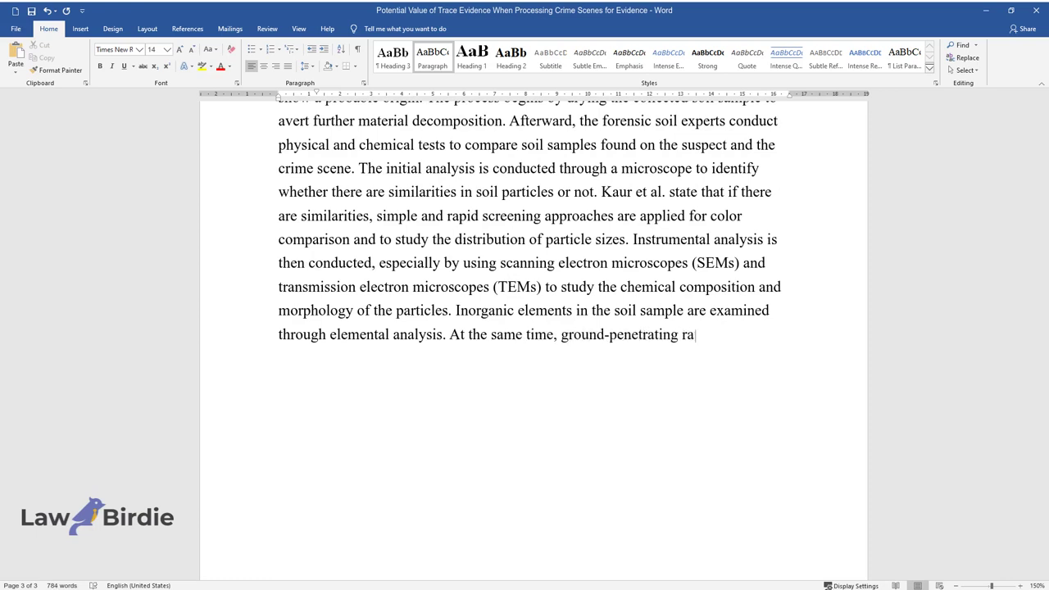
text(dar technology is applied)
text( to detect variances in the soil)
text( by finding brea)
text(ks in the soil structure)
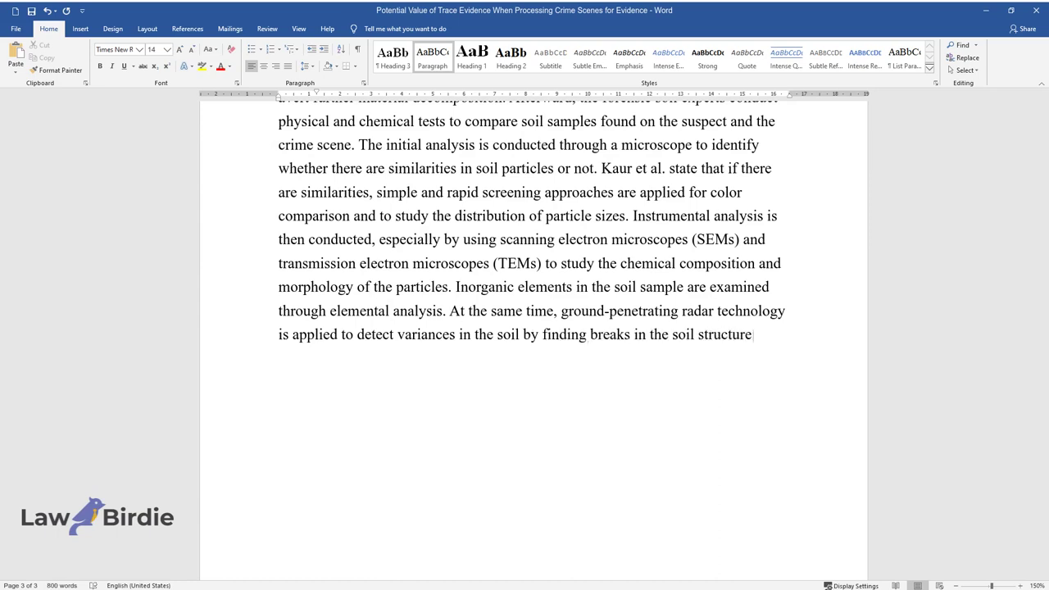
text(. An additional examination can b)
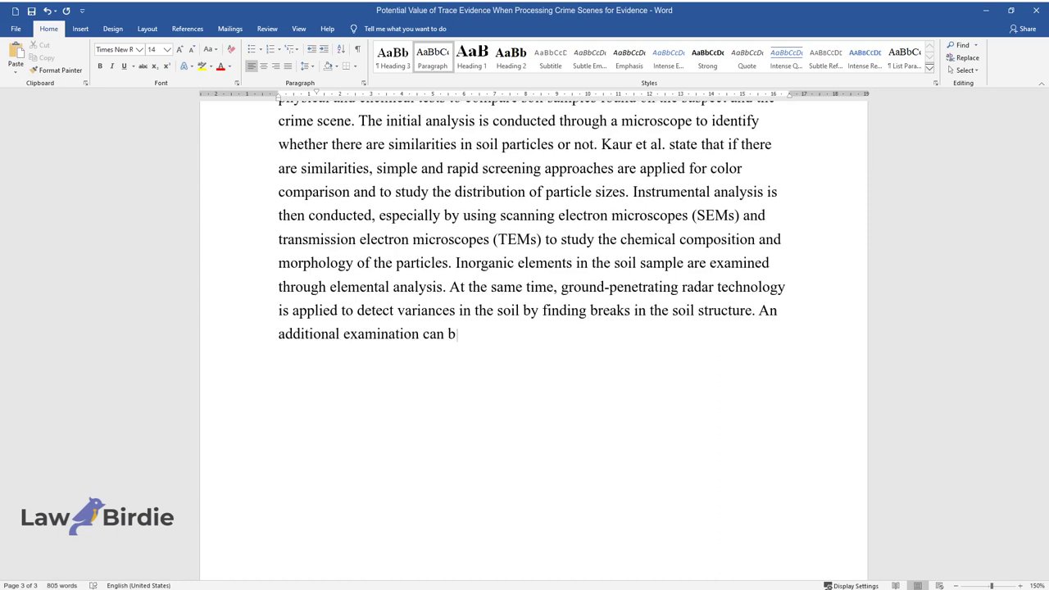
text(e conducted on soil and soil cla)
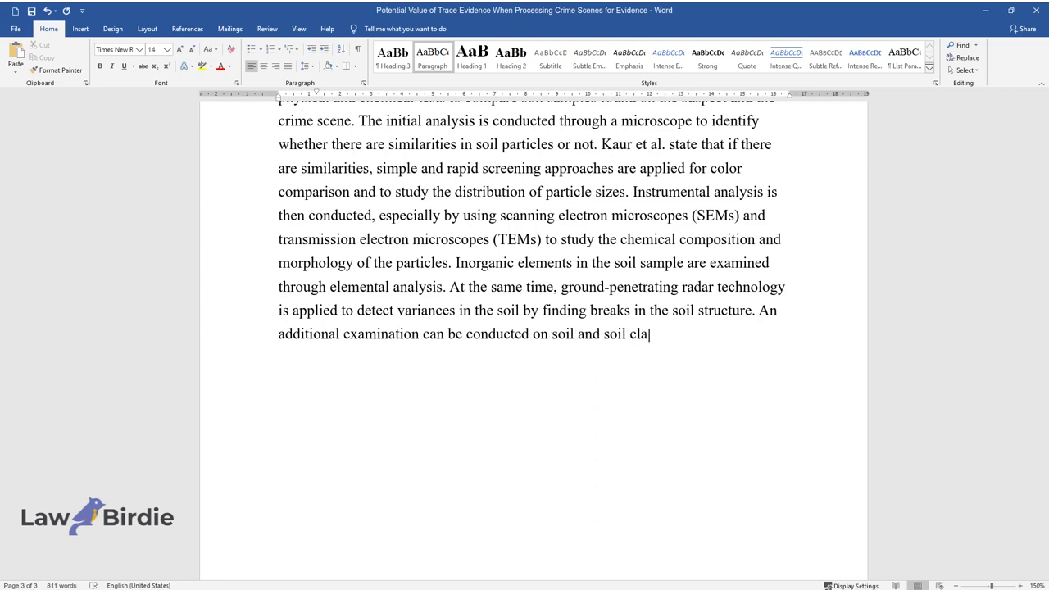
text(ssification, remote sensing, terrain ana)
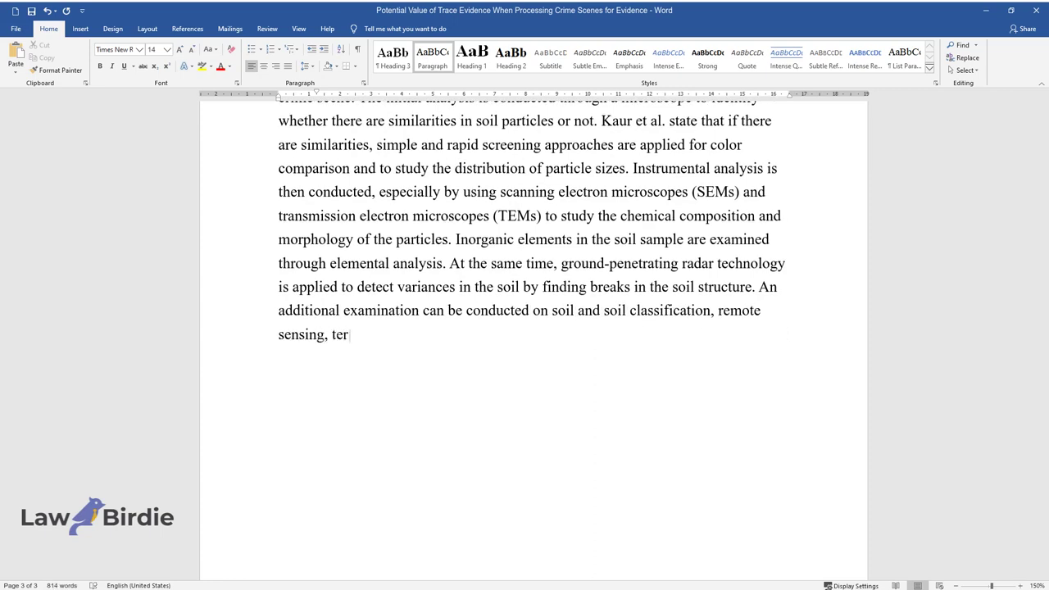
text(lysis, and geophysics.)
Add a 'Conclusion' heading and the paragraph on handling evidence at the crime scene.
key(Return)
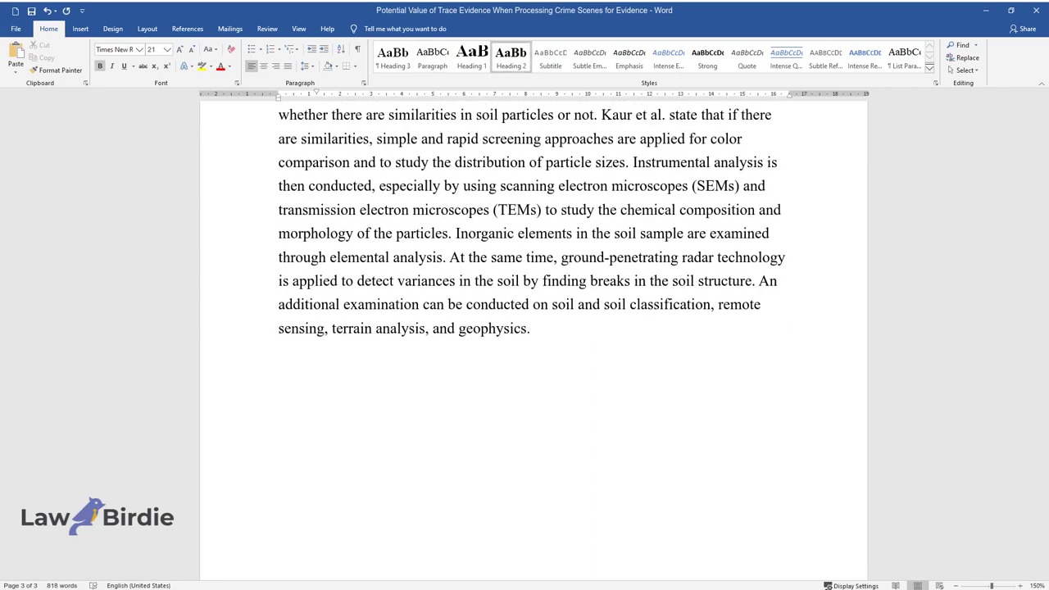
text(Conclusion)
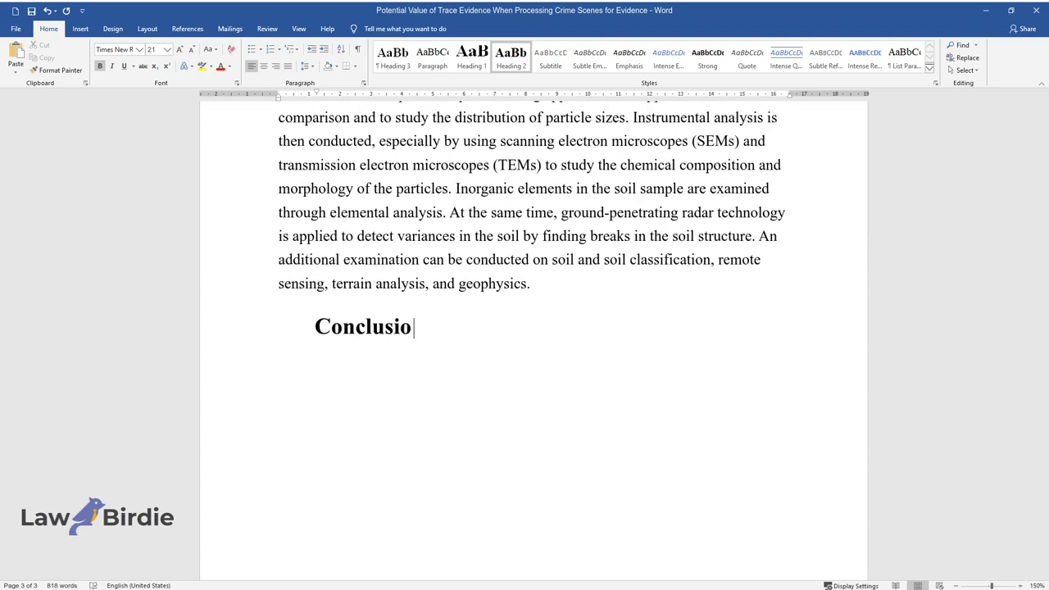
key(Return)
text(Handlin)
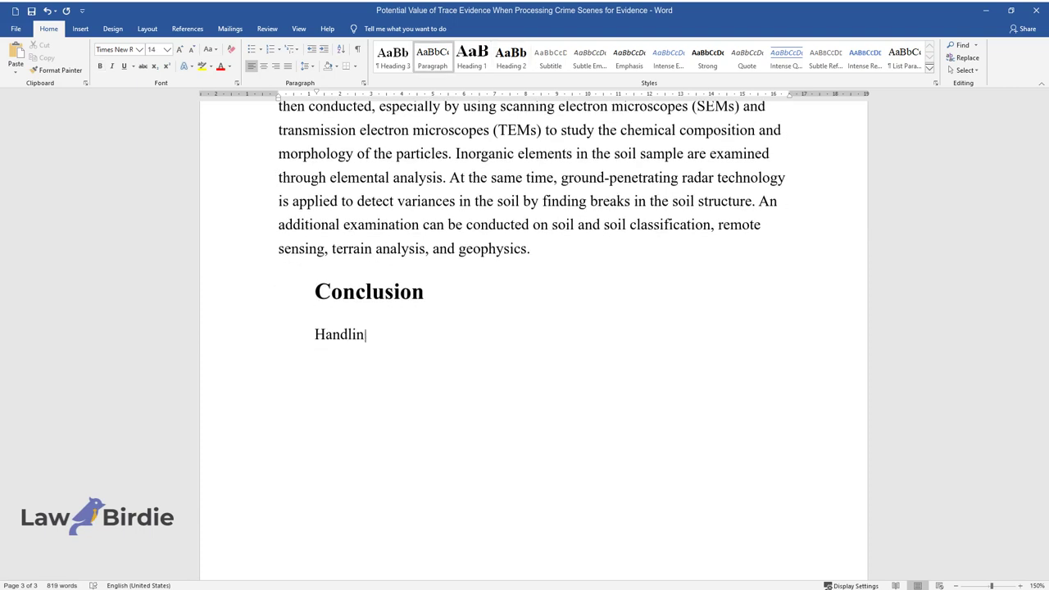
text(g evidence at the crime scene is cr)
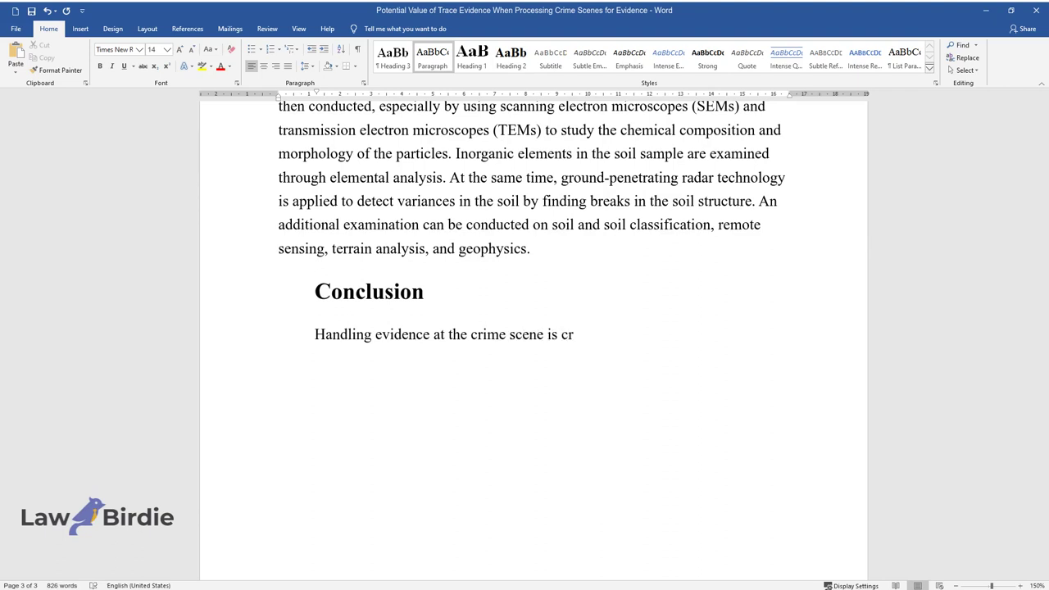
text(itical as it influences evidence c)
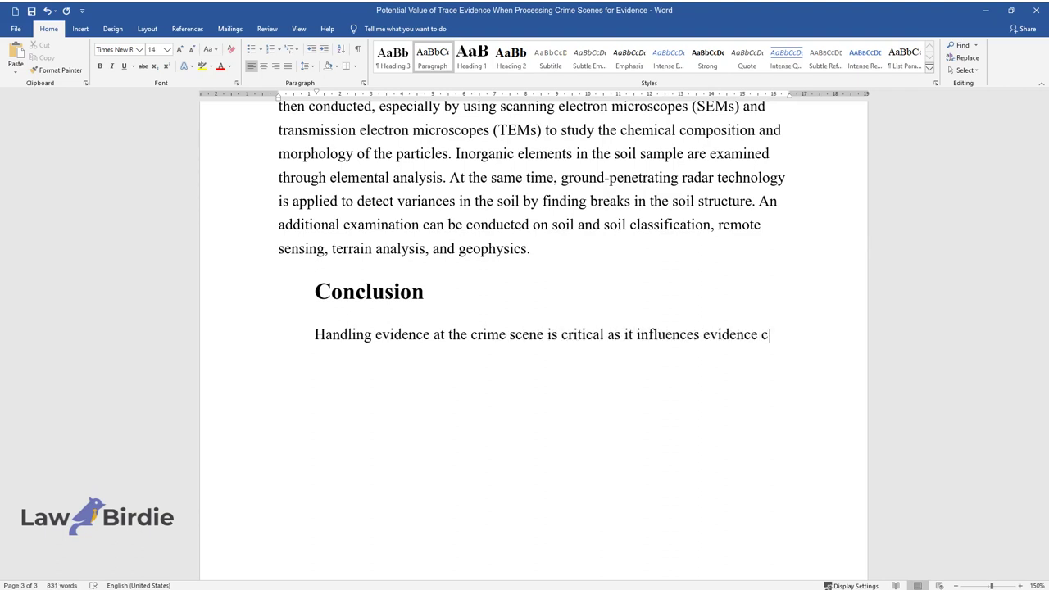
text(ollection, preservation, and submis)
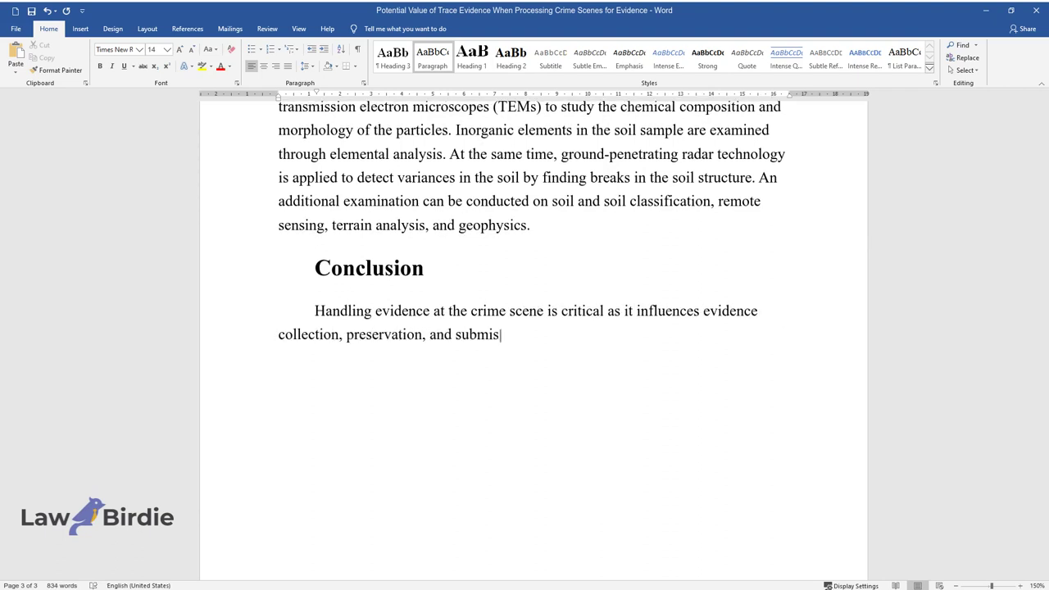
text(sion. Before collecting evidence,)
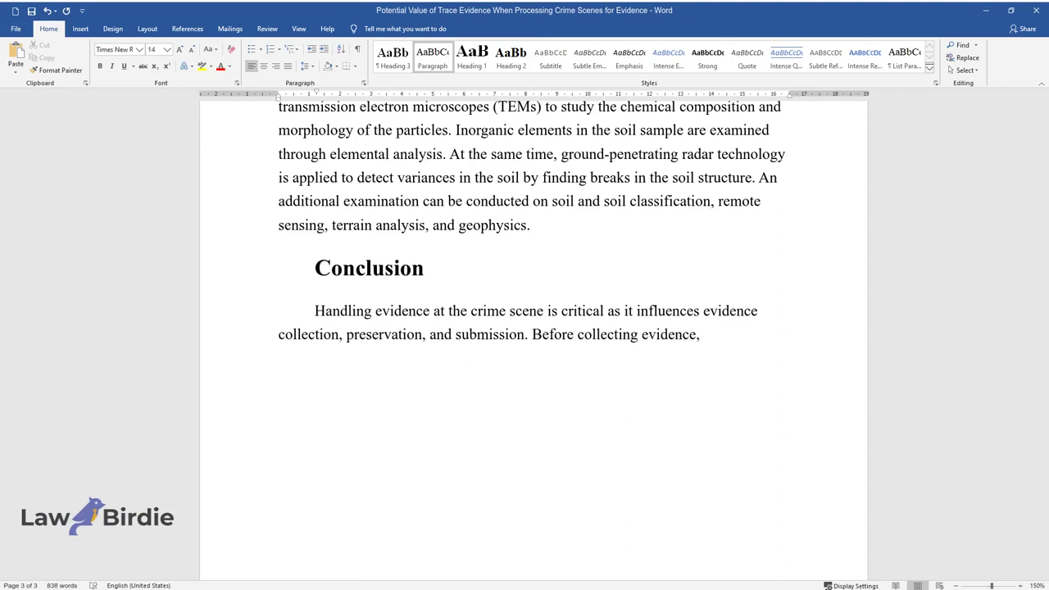
text( the crime scene needs to be secured)
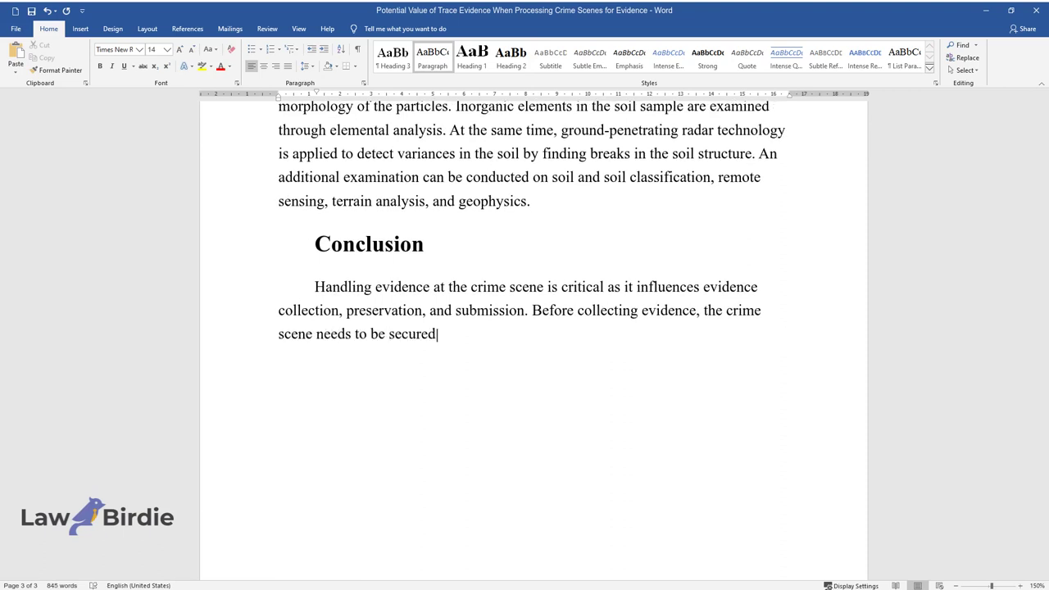
text( to avoid contamination and pictur)
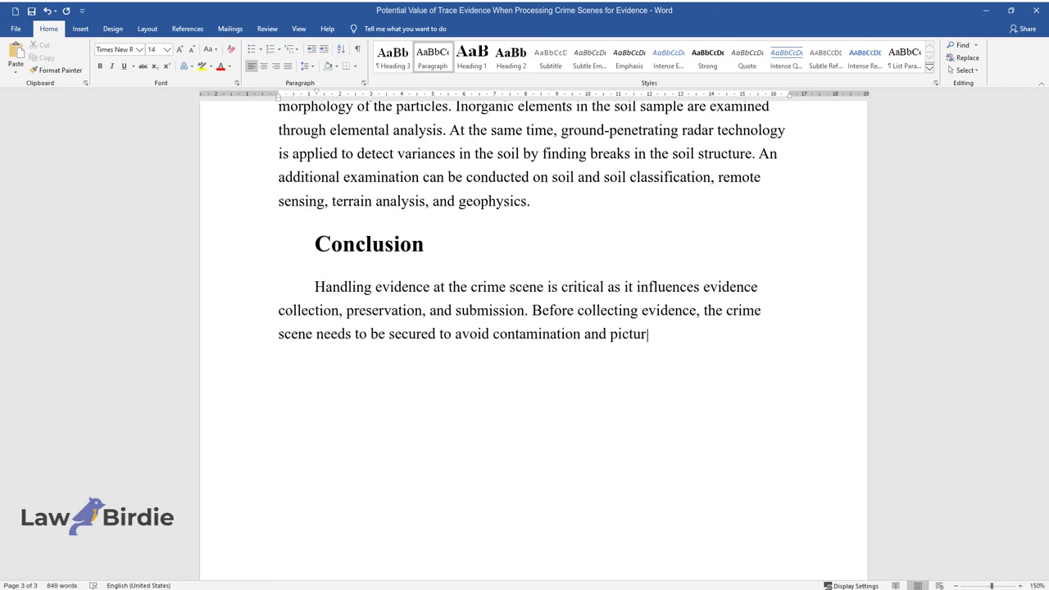
text(es taken. The collection and preser)
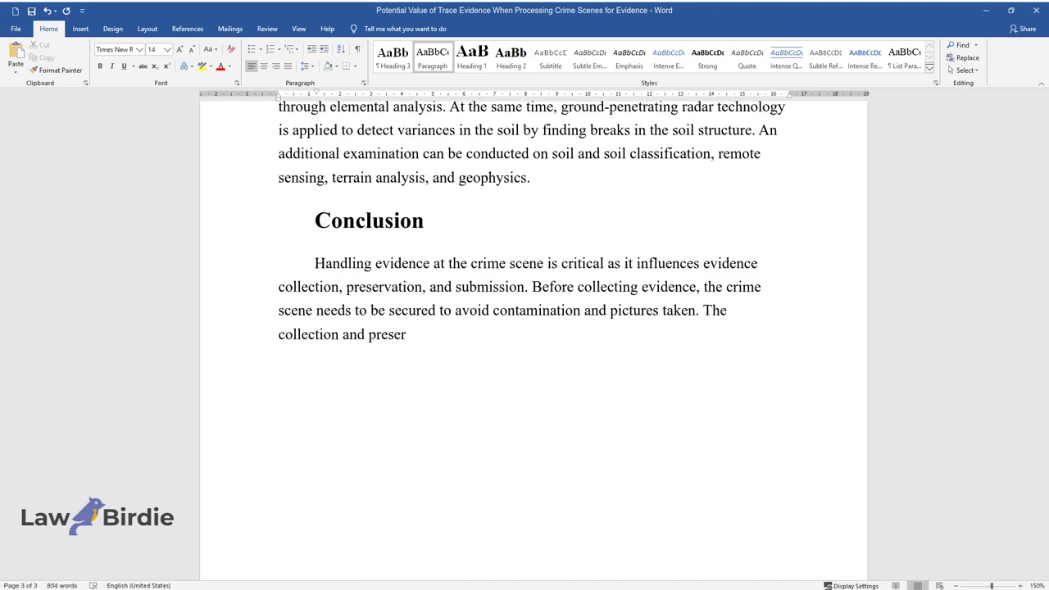
text(vation of evidence are based on th)
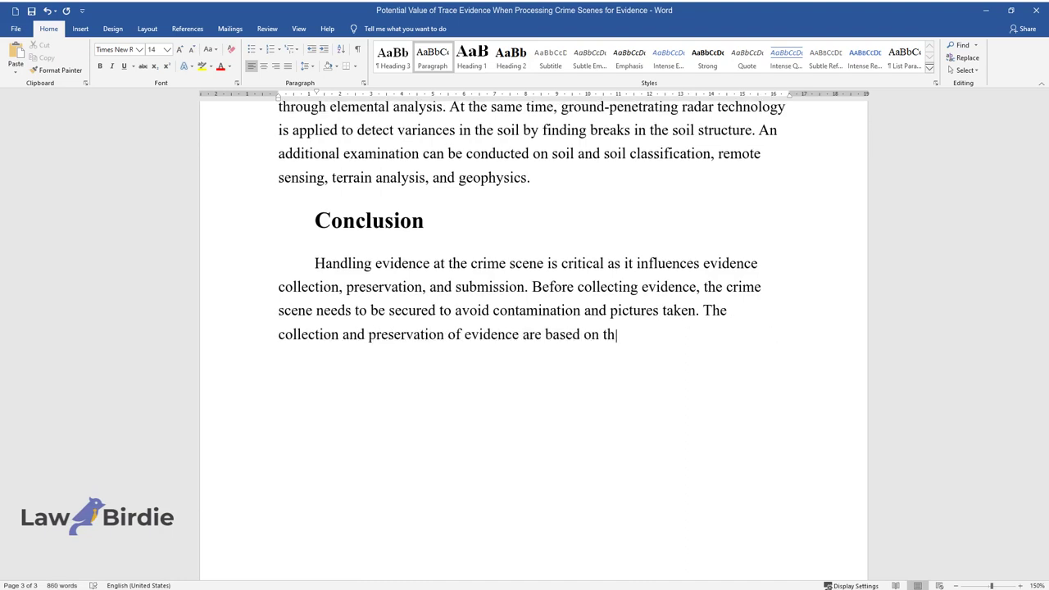
text(e material being considered, eithe)
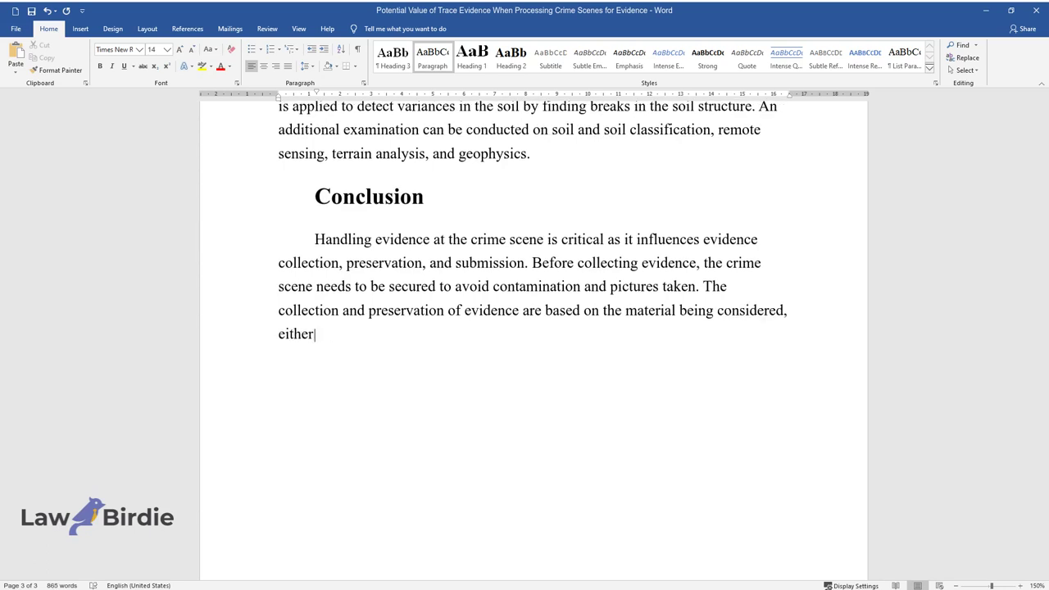
text(r paint or soil evidence. Different tools are used to collect and pres)
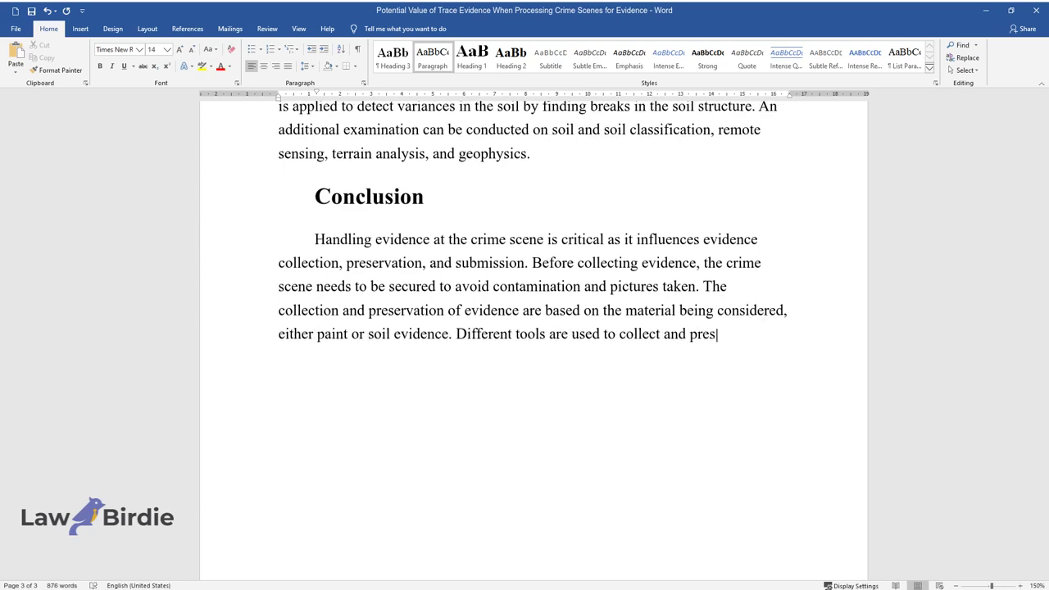
text(erve the evidence. The evidence is)
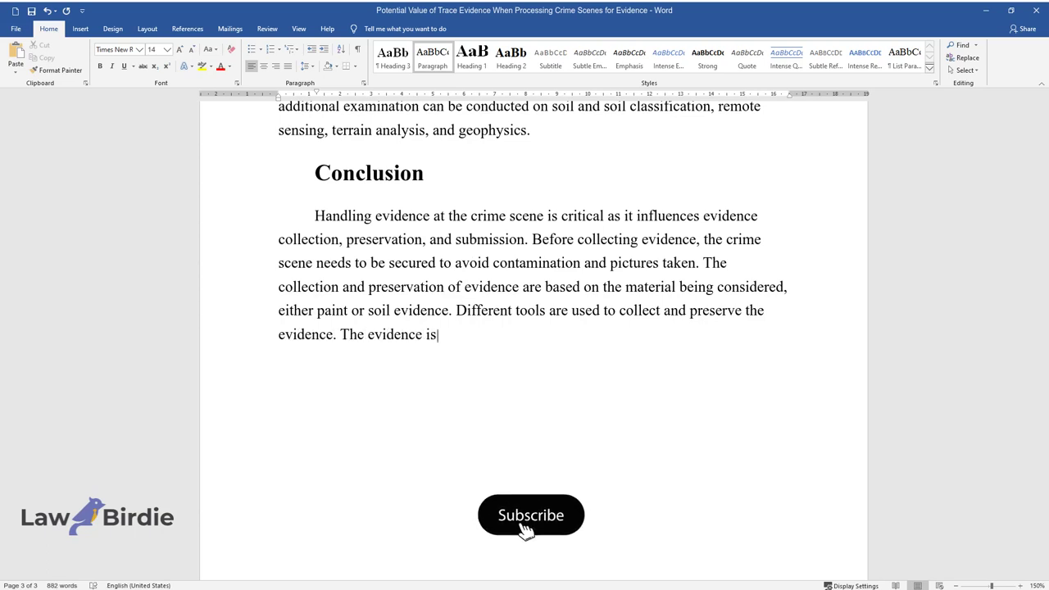
text( then properly submitted to the la)
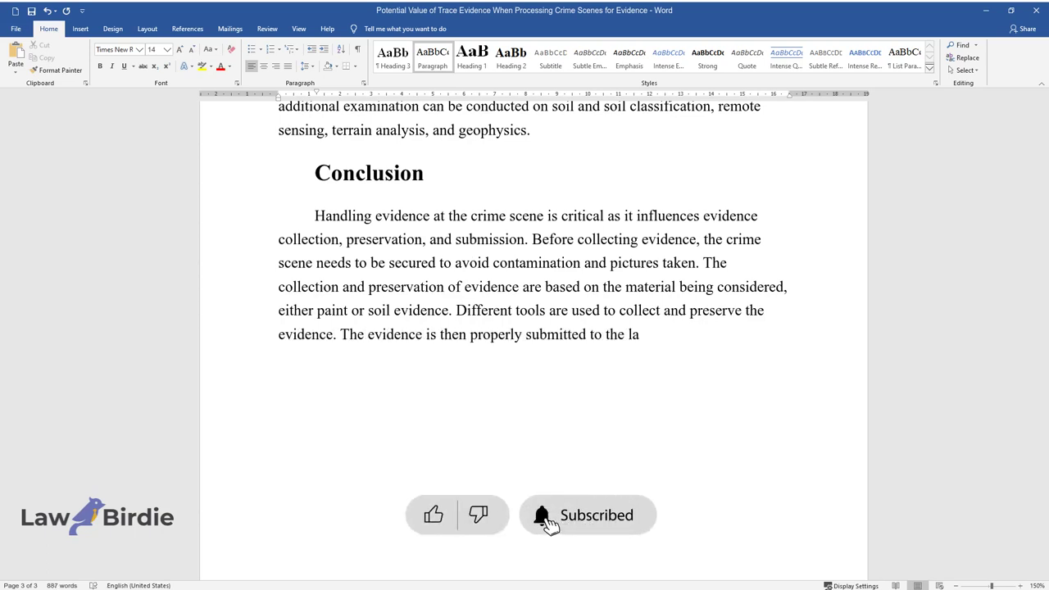
text(boratory for examination, where spe)
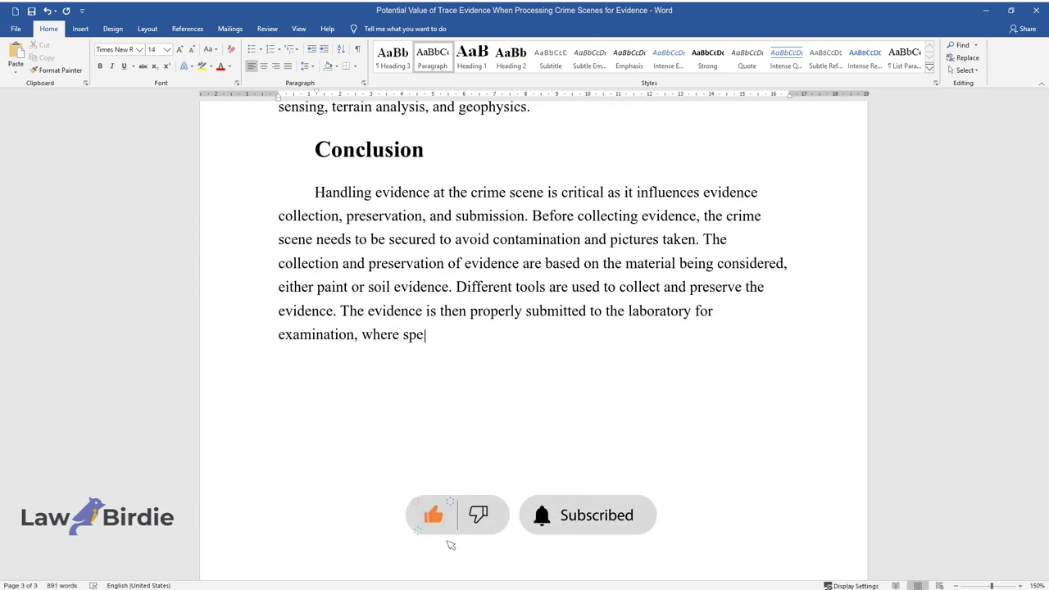
text(cific standards and guidelines are)
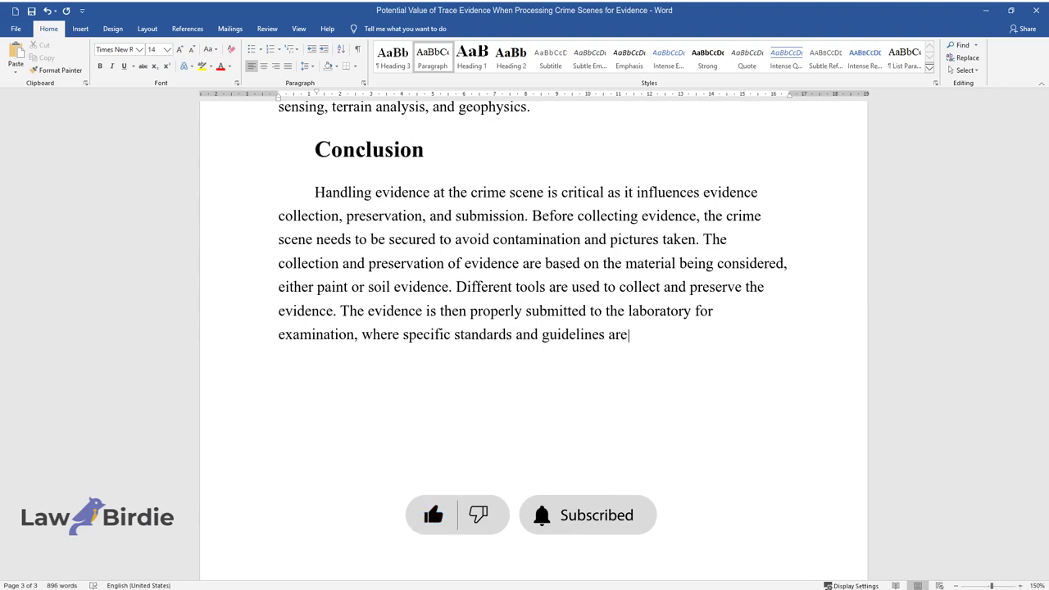